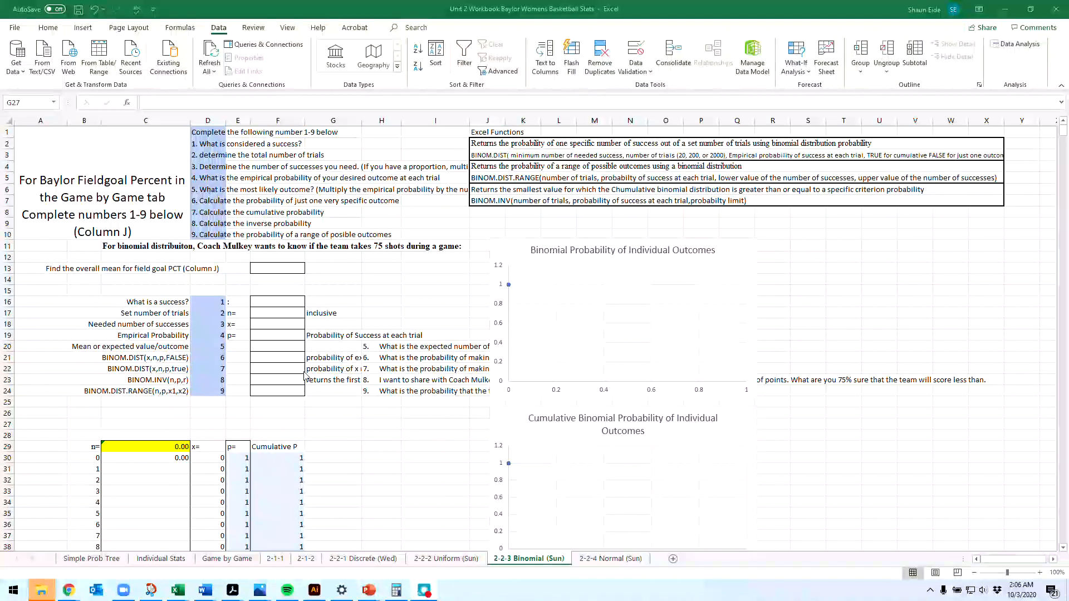
Step: Copy the 2-2-3 Binomial (Sun) sheet into a new workbook, keeping the original in place
left_click(418, 457)
left_click(444, 427)
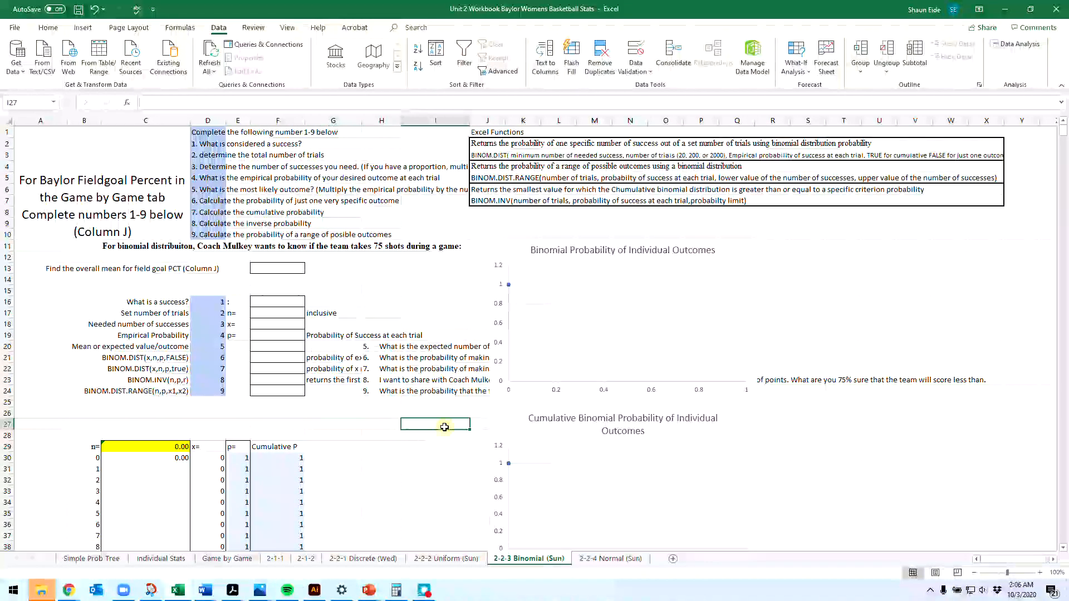
right_click(517, 561)
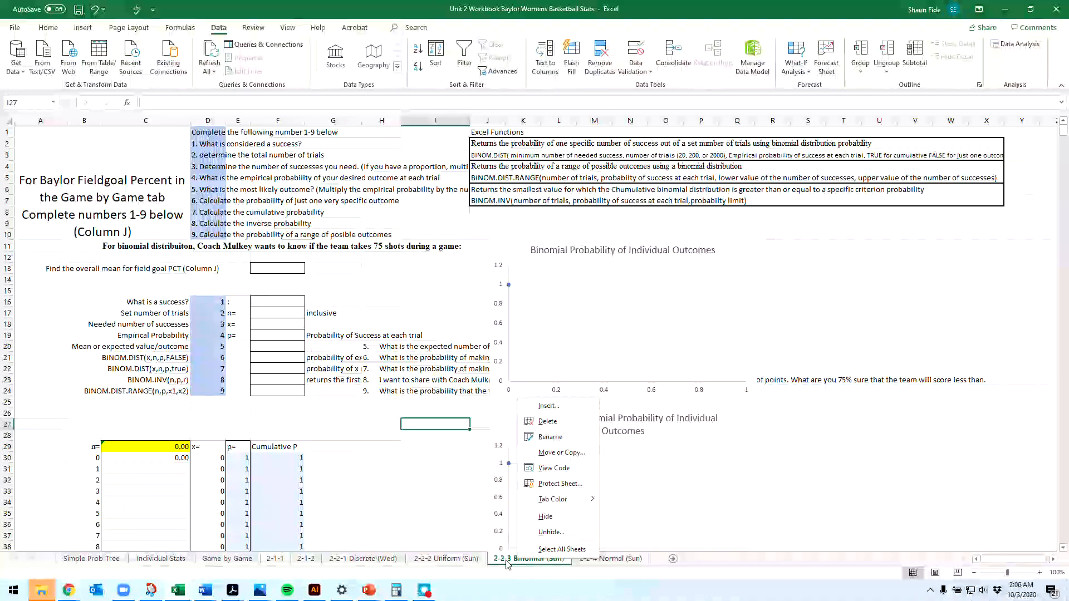
left_click(506, 561)
right_click(518, 563)
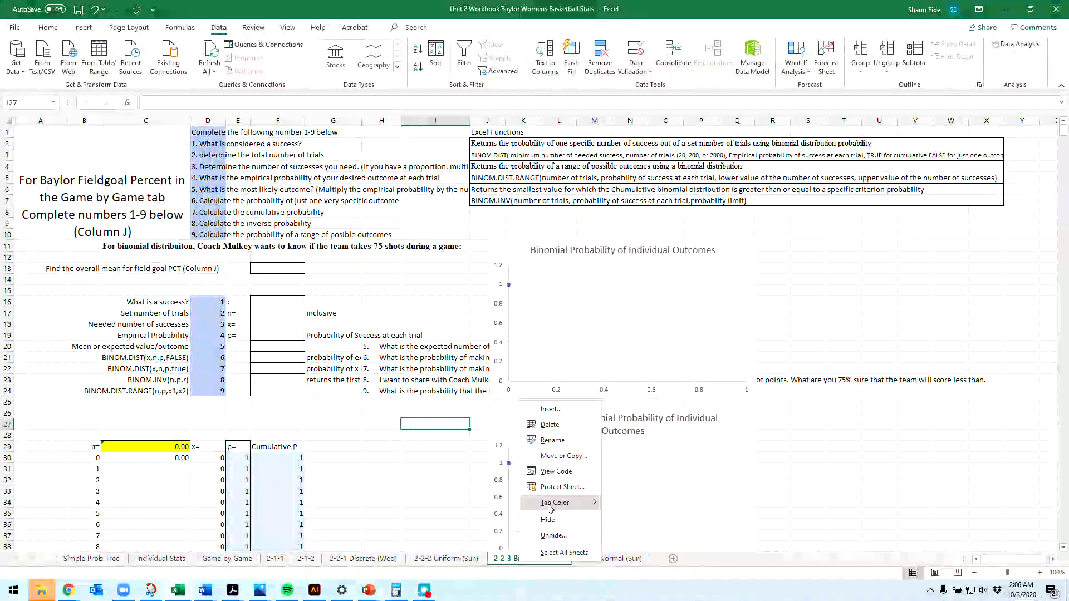
left_click(566, 456)
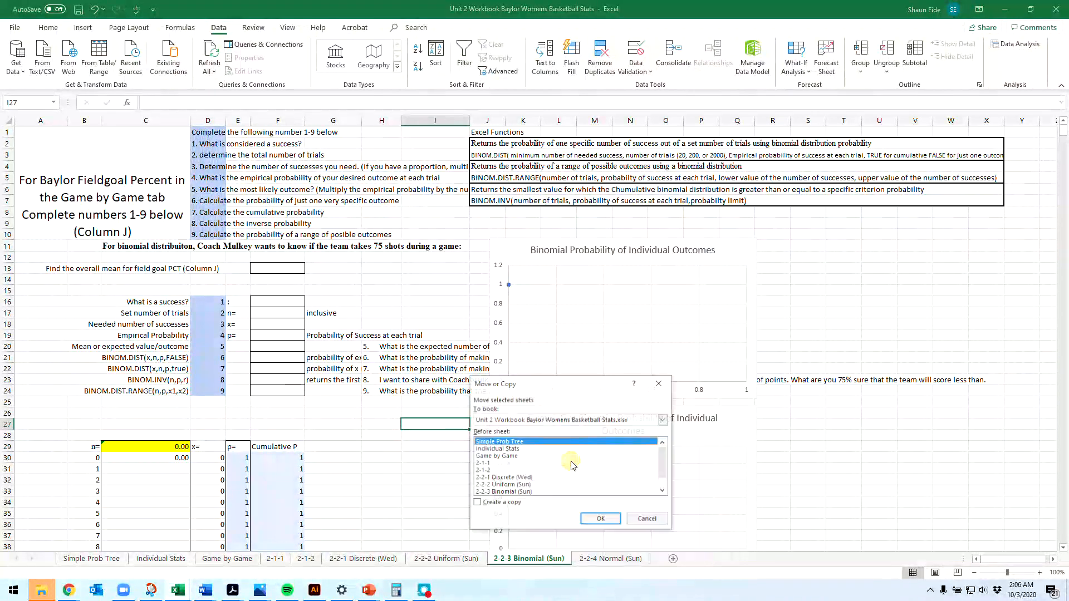
left_click(484, 503)
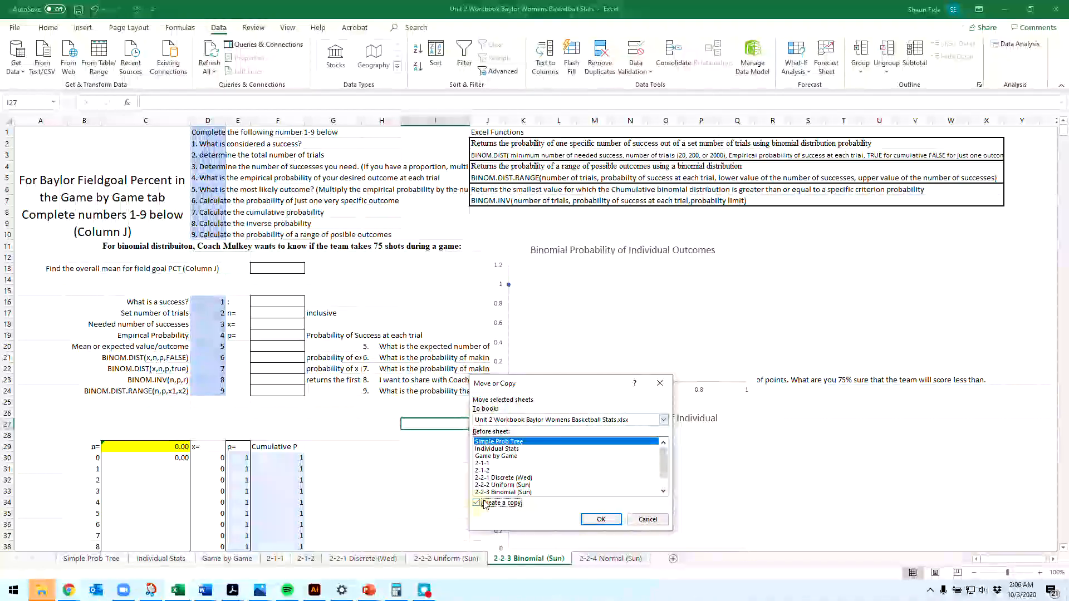
left_click(511, 423)
left_click(520, 433)
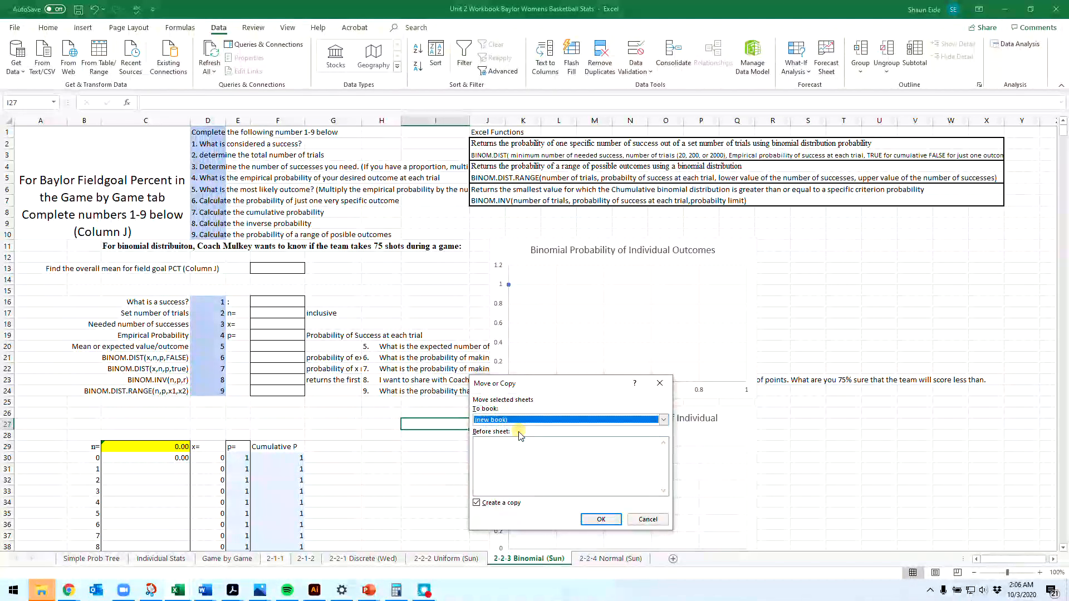
left_click(611, 521)
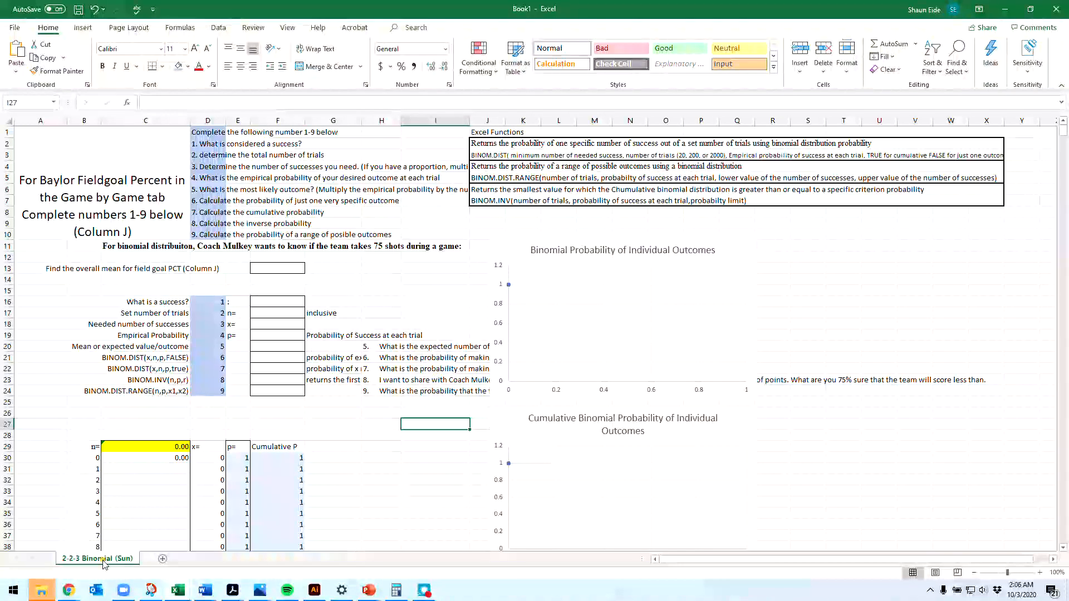
Step: Rename the copied sheet as 2-2-3 Binomial Calculator
double_click(105, 560)
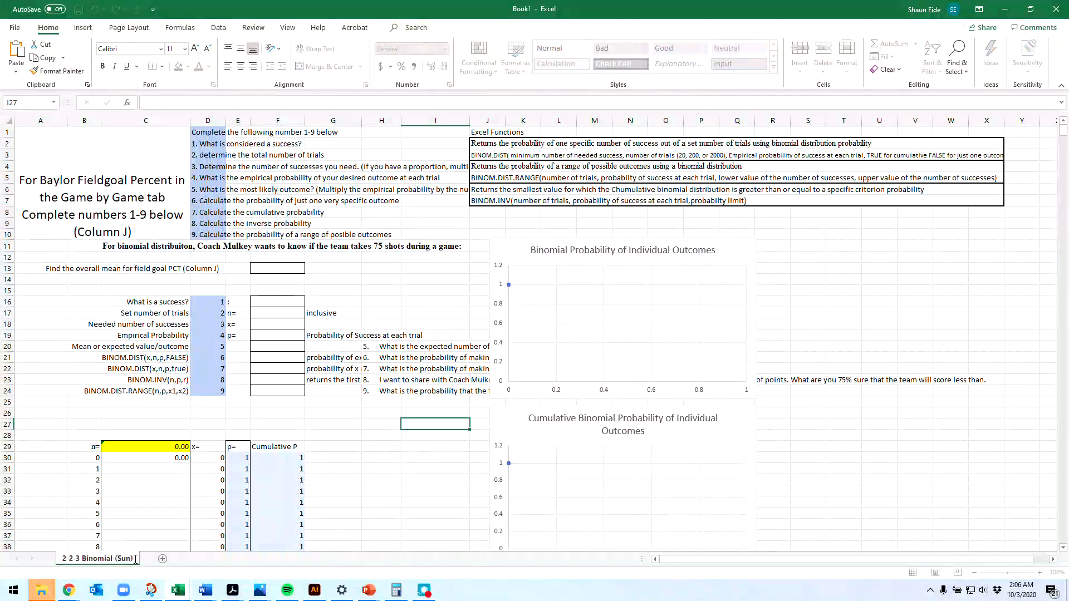
key("BackSpace")
key("BackSpace")
key("BackSpace")
key("BackSpace")
key("BackSpace")
type("Calculator")
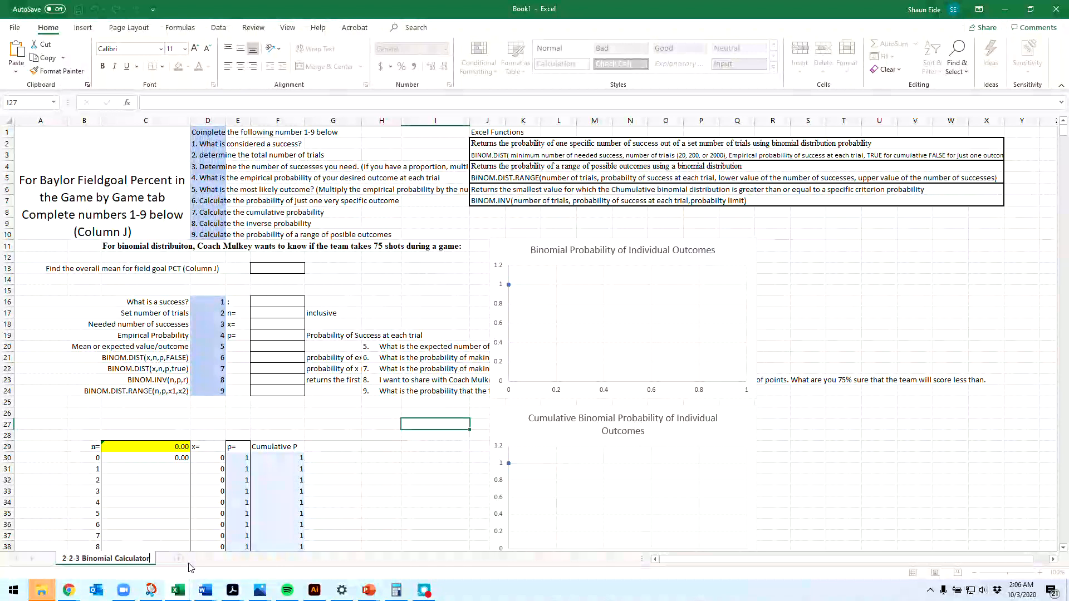
key("Return")
Step: Review the sheet's numbered instructions, row labels, answer cells in column F and the questions in column H
left_click(207, 458)
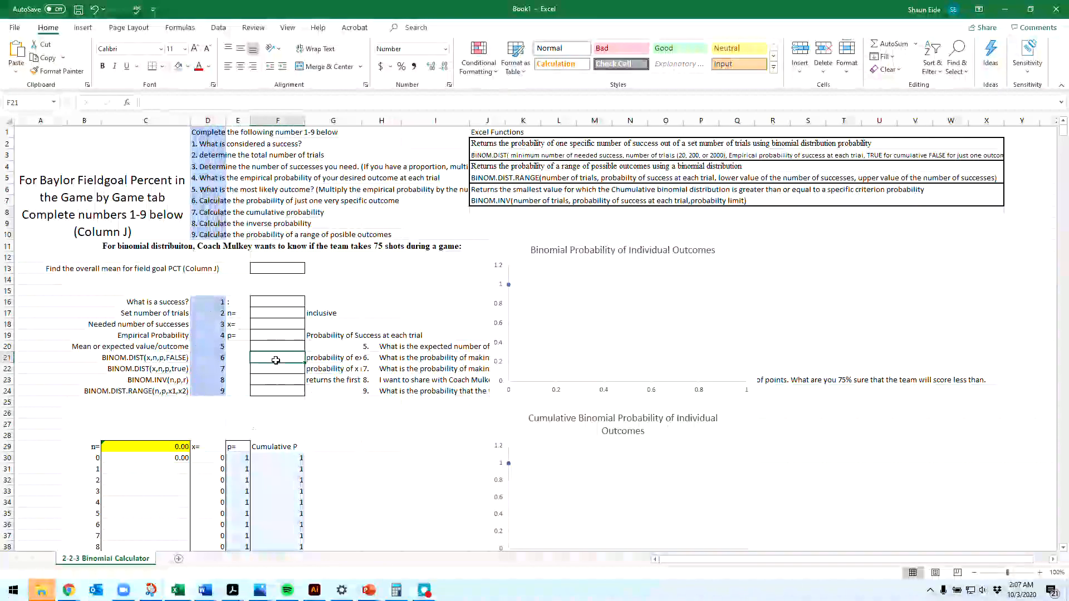
left_click(283, 382)
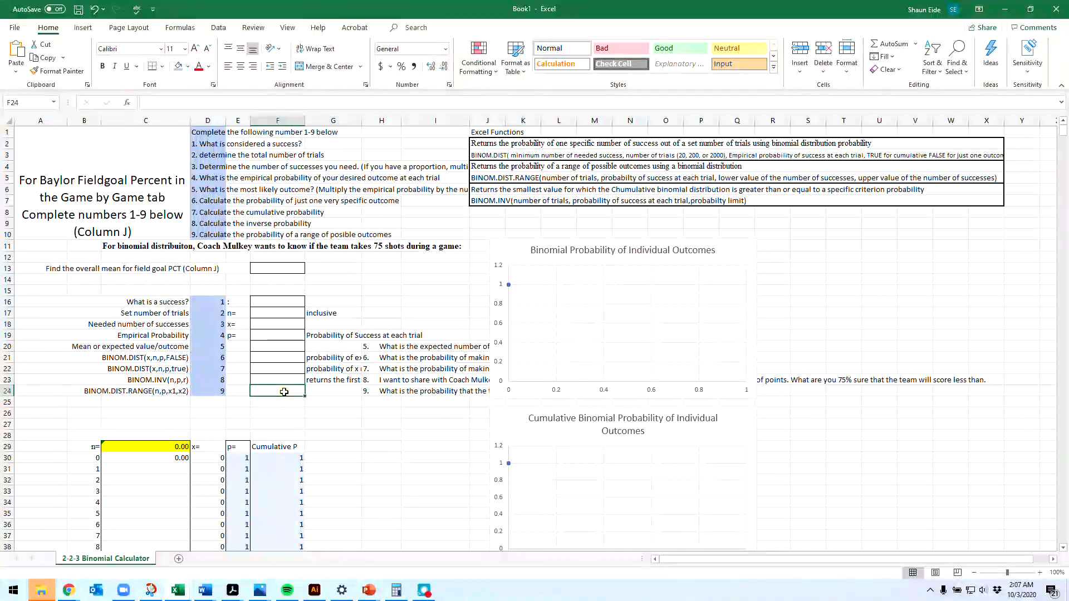
left_click(146, 391)
left_click_drag(146, 391, 146, 358)
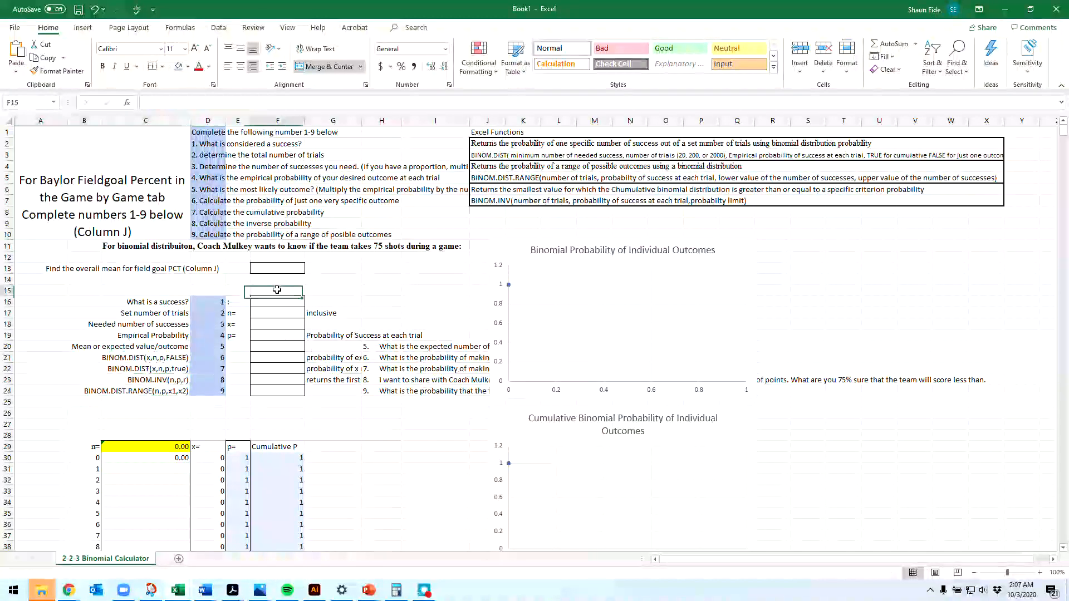
left_click_drag(278, 268, 288, 361)
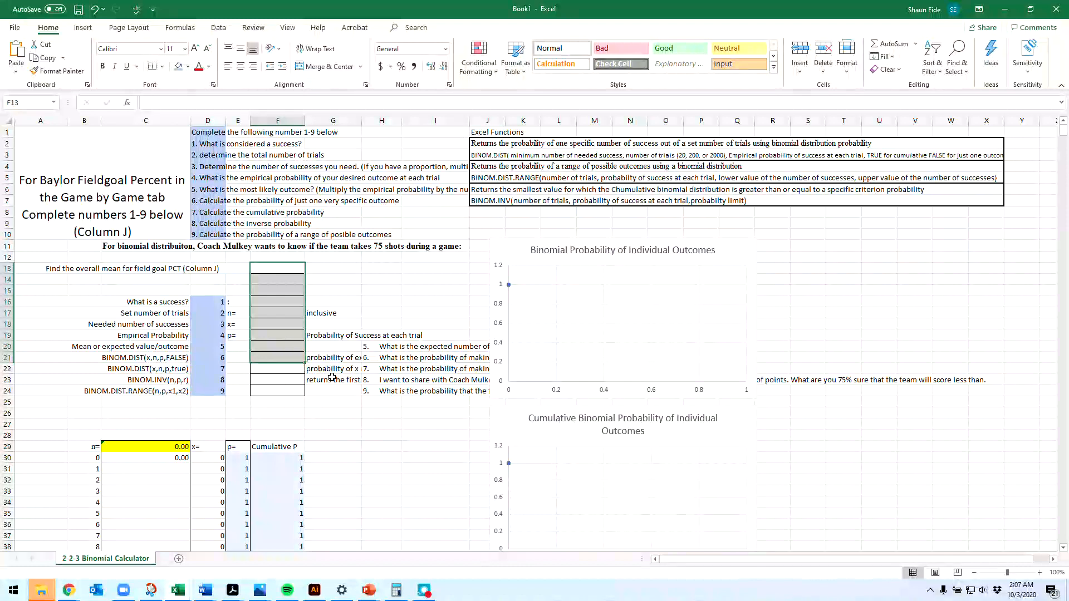
left_click(387, 347)
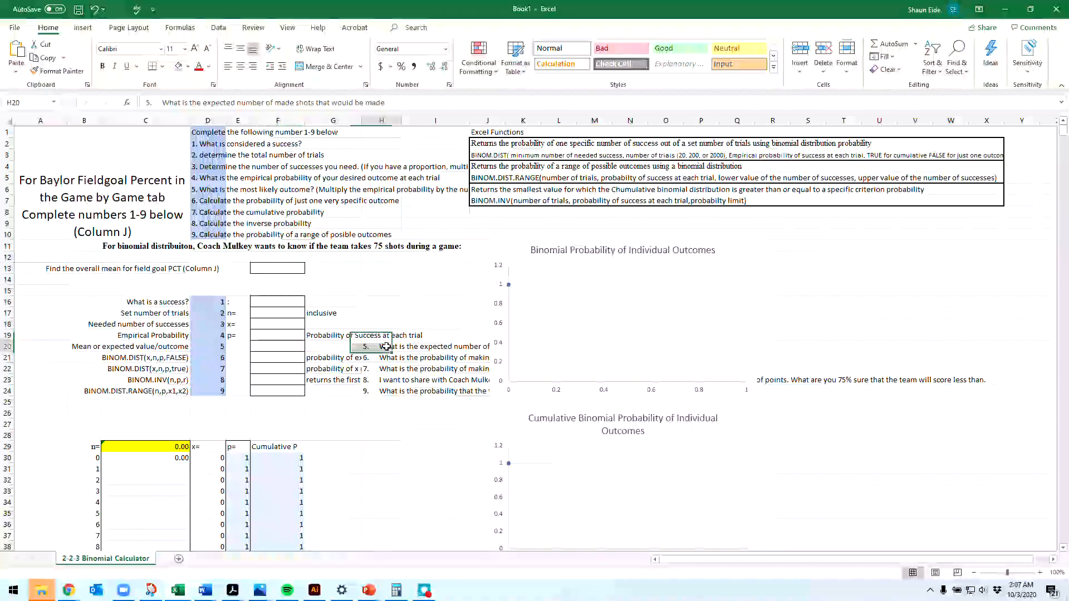
left_click(278, 201)
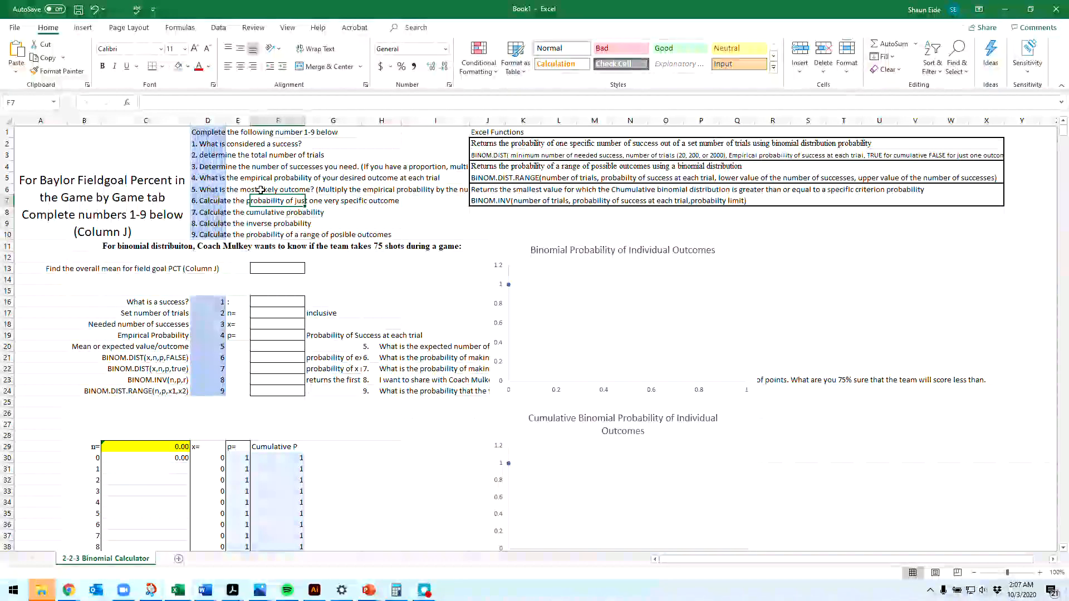
left_click(252, 221)
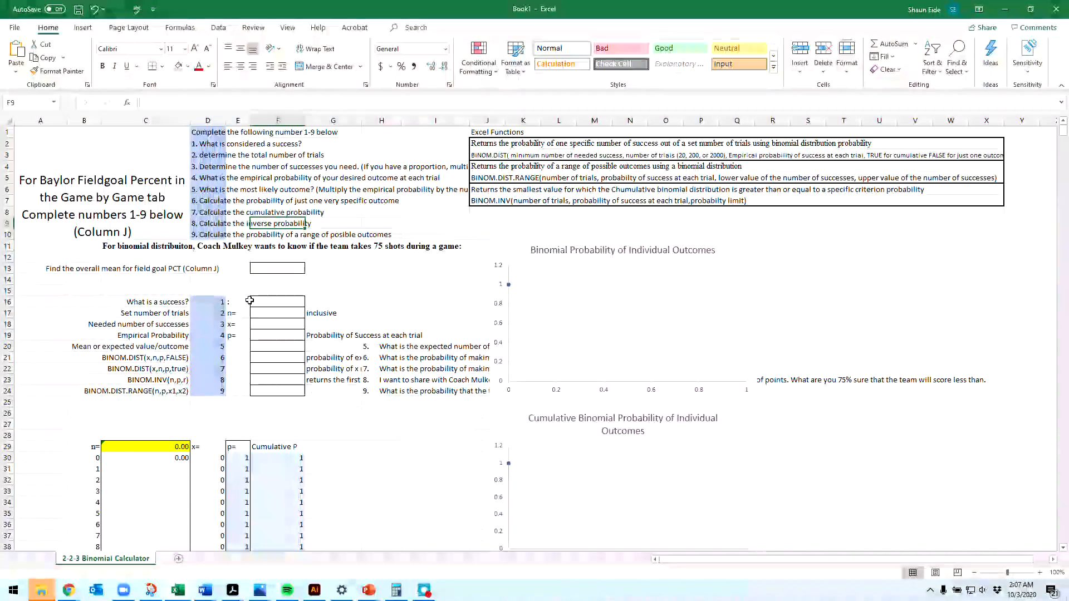
left_click(262, 280)
left_click(267, 300)
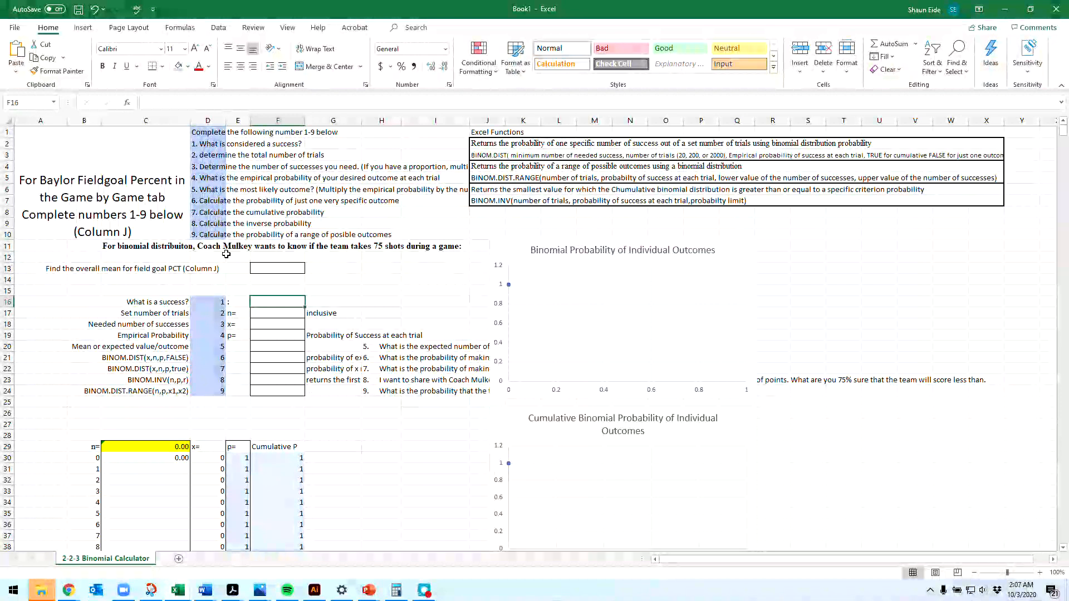
Step: Clear the 75-shot scenario sentence from C11 and shorten question 5 in H20 to "What is the expected number"
left_click(148, 245)
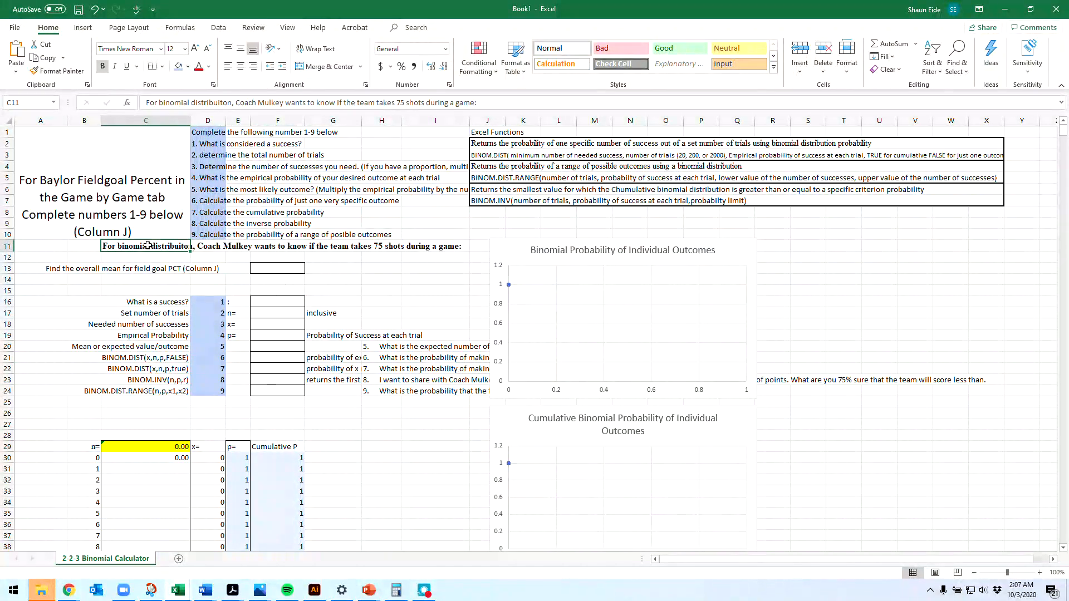
key("Delete")
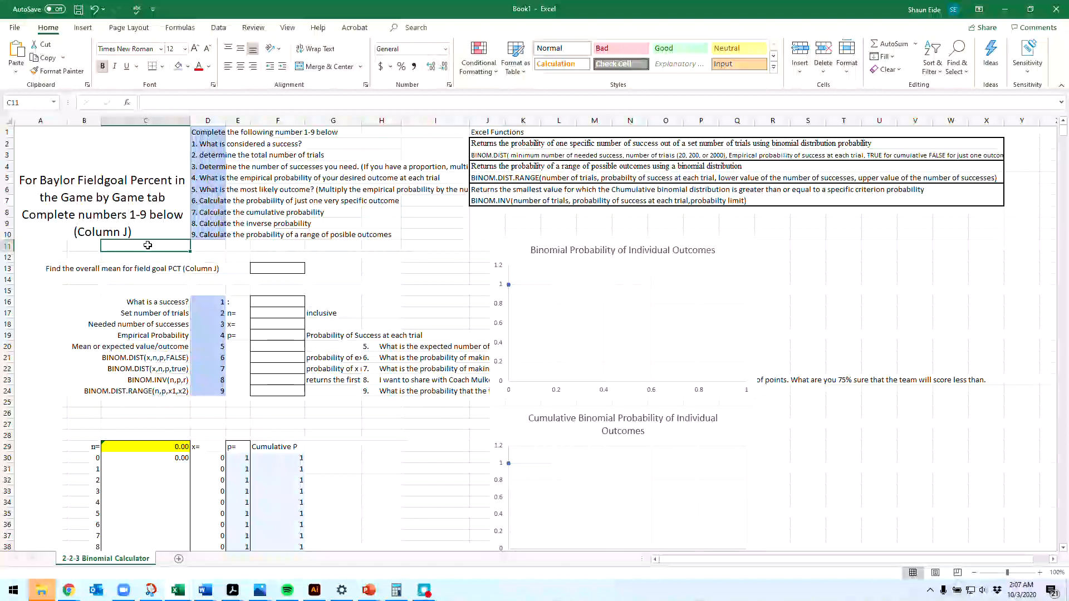
left_click(396, 345)
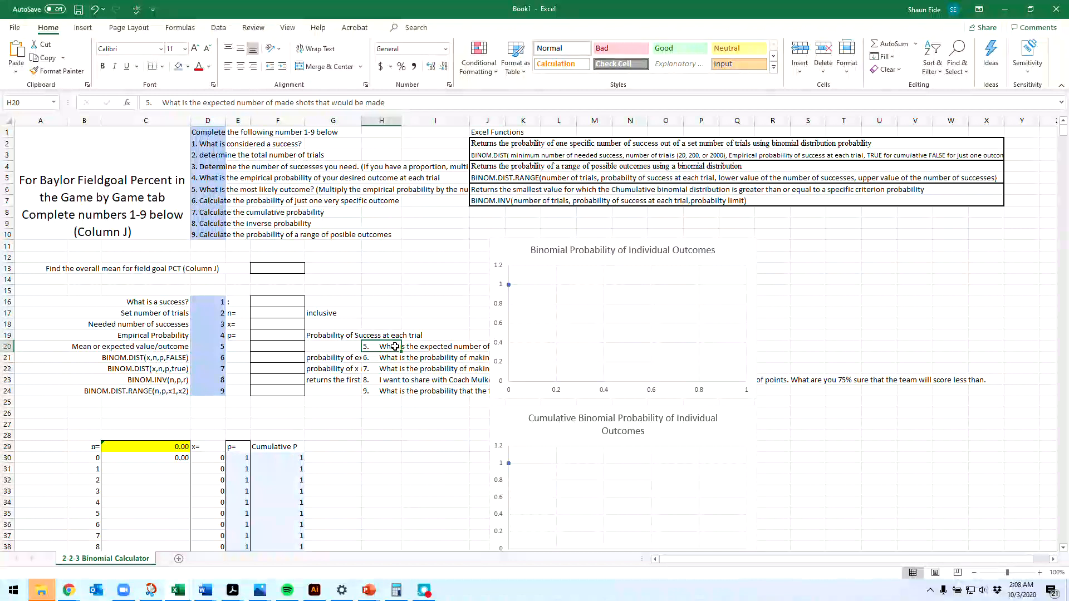
double_click(395, 346)
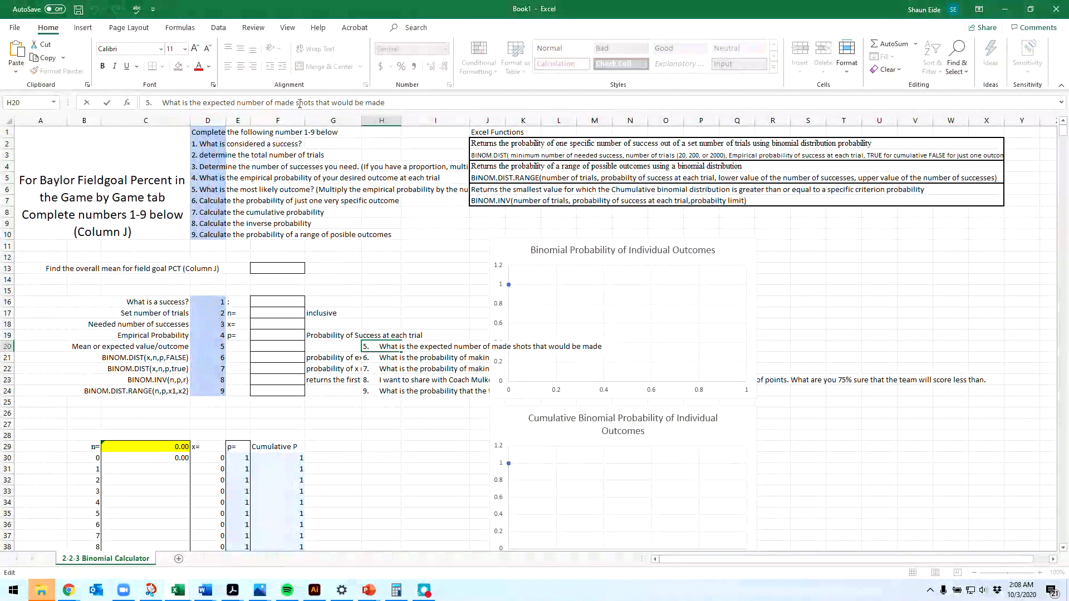
left_click_drag(266, 103, 479, 114)
key("BackSpace")
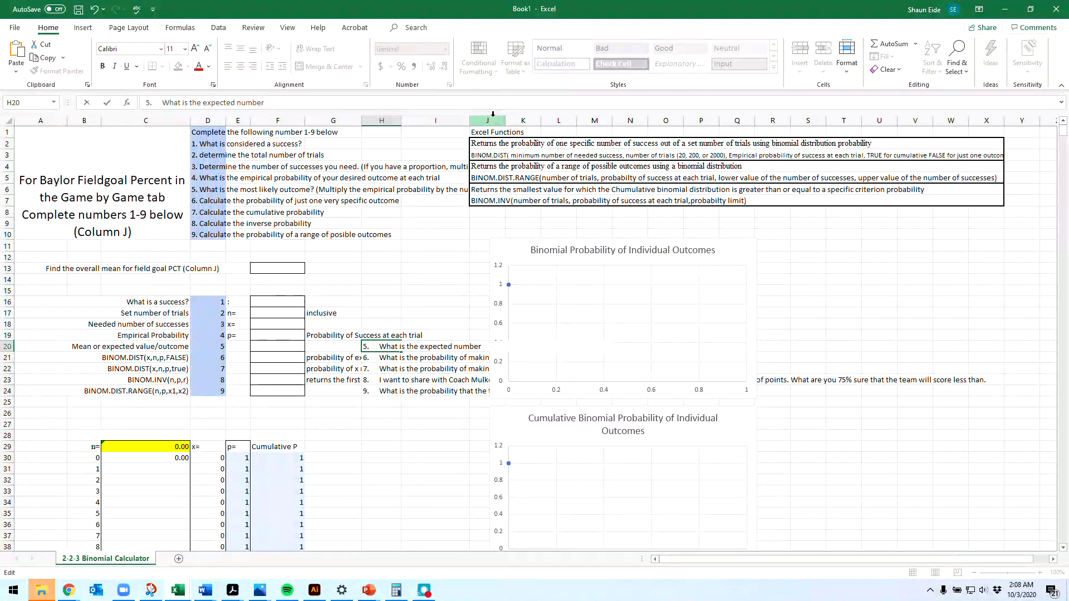
key("Return")
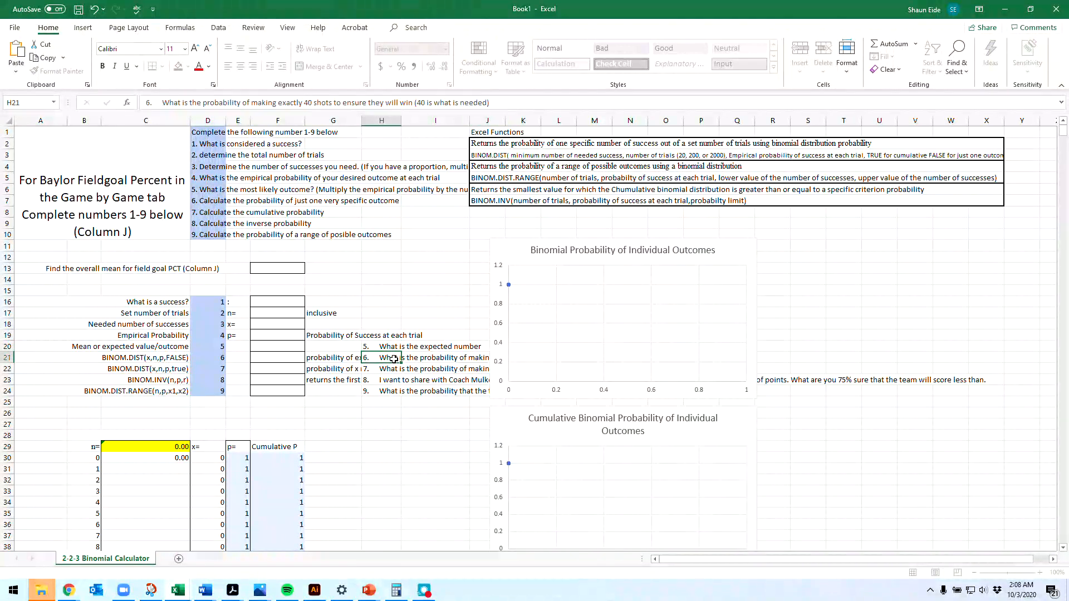
Step: Reword question 6 in H21 to "What is the probability of having exactly X number of success?"
left_click(296, 108)
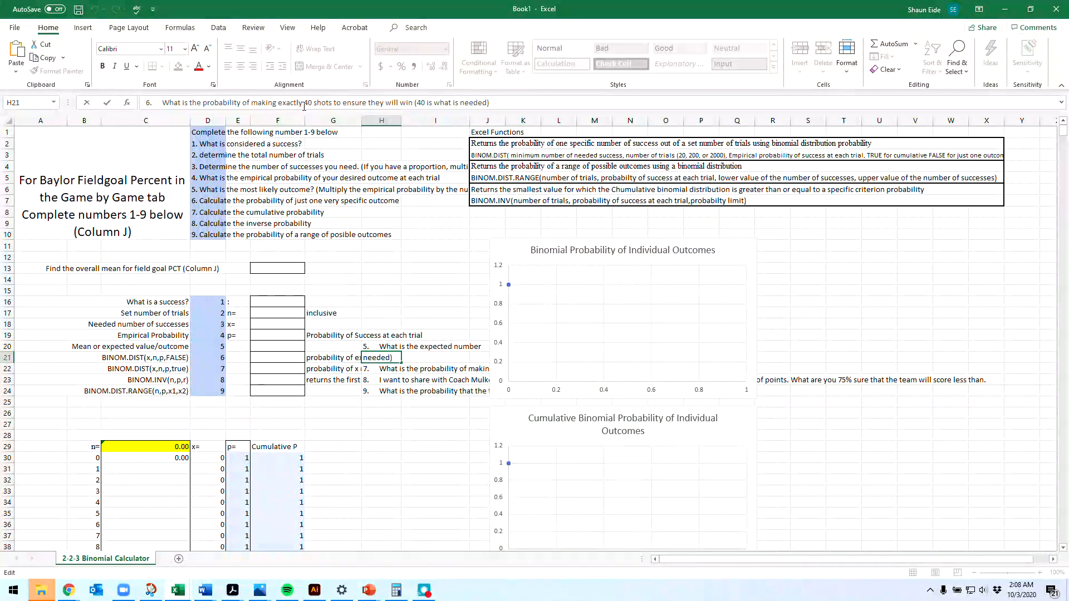
double_click(306, 106)
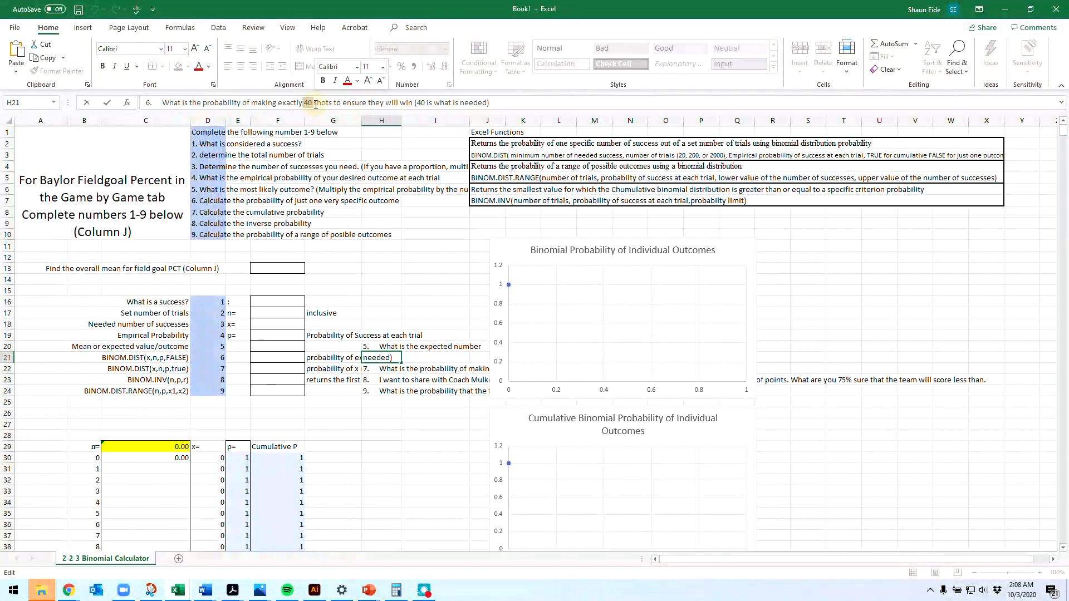
key("BackSpace")
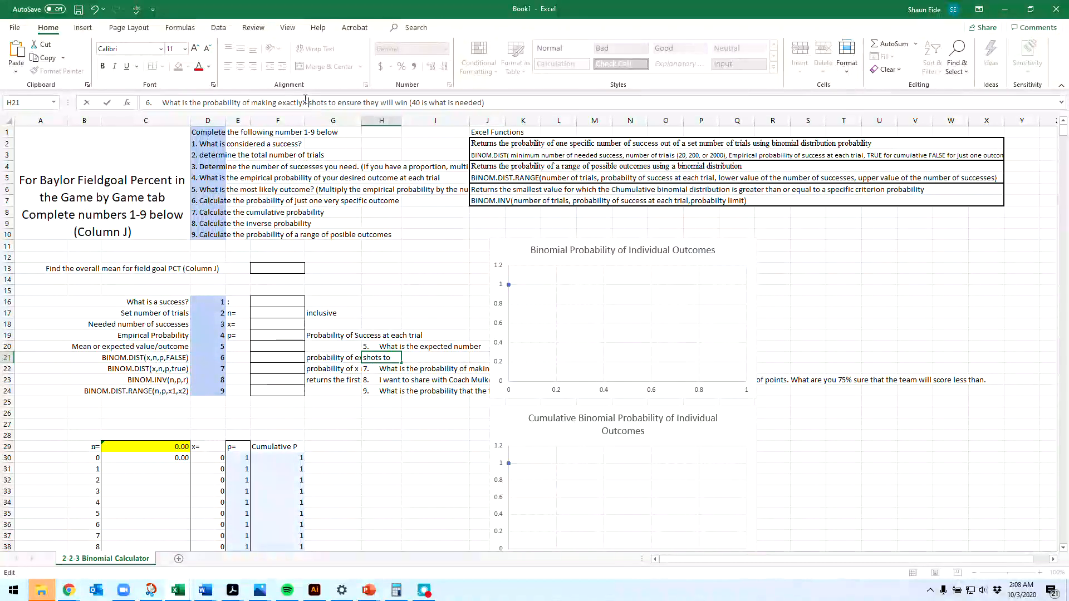
type("X")
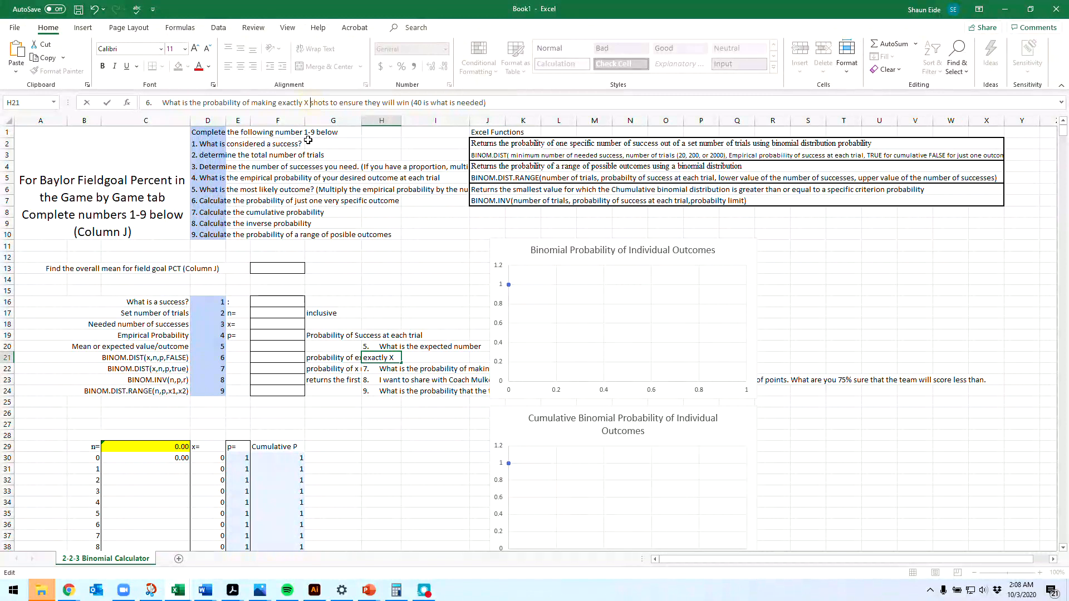
type(" number of suc")
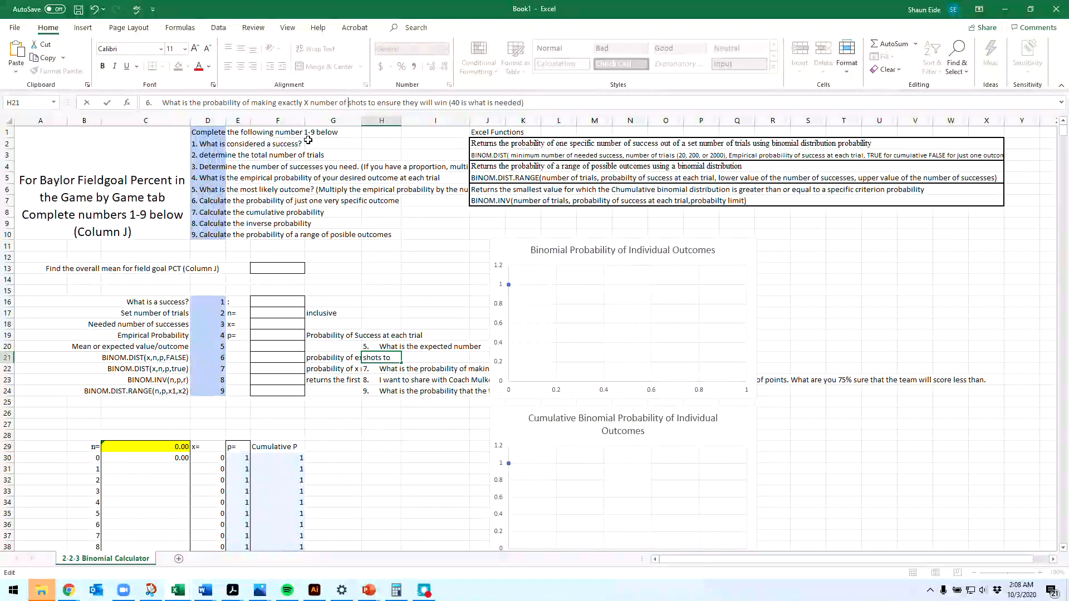
type("cess?s")
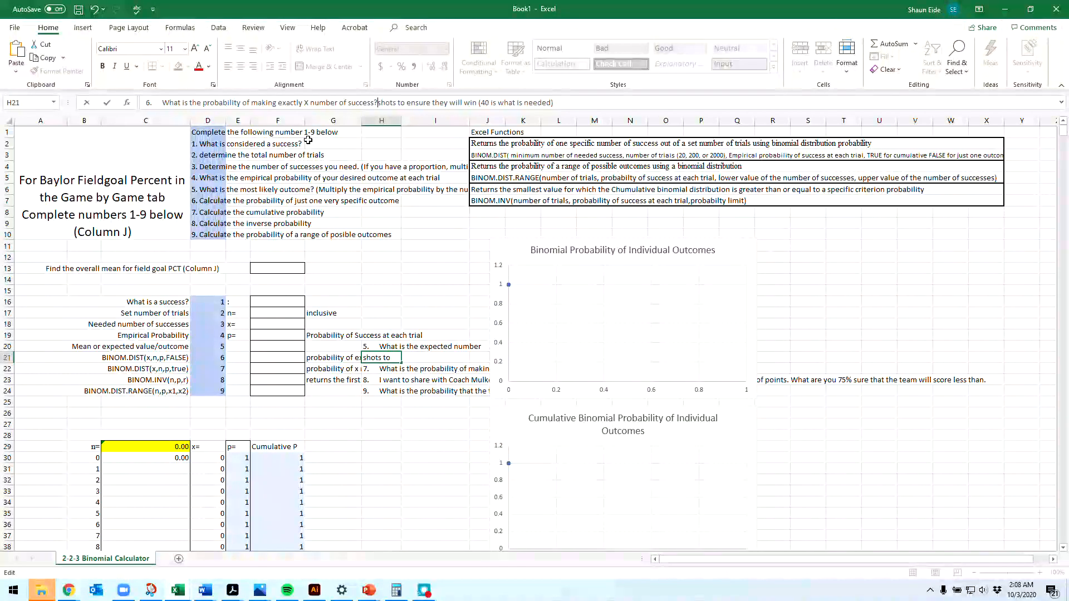
left_click_drag(276, 102, 251, 102)
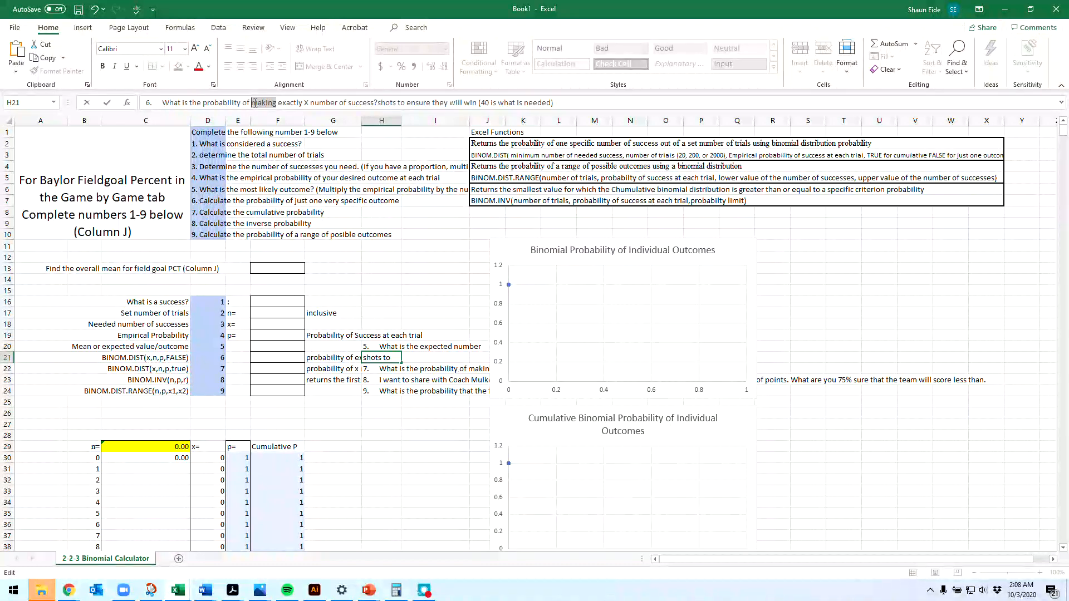
type("having")
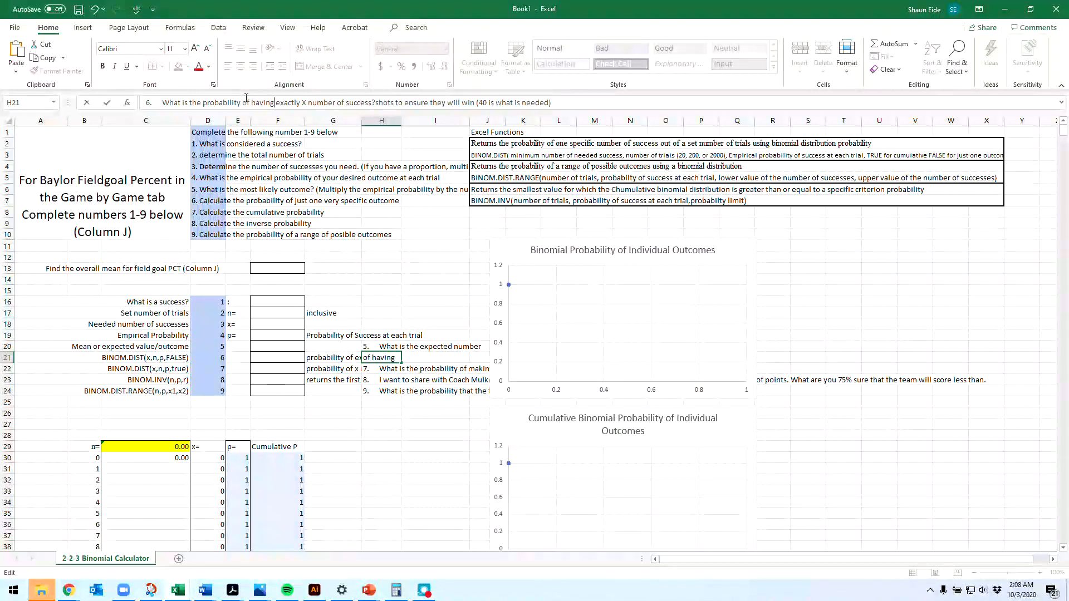
left_click_drag(375, 102, 643, 122)
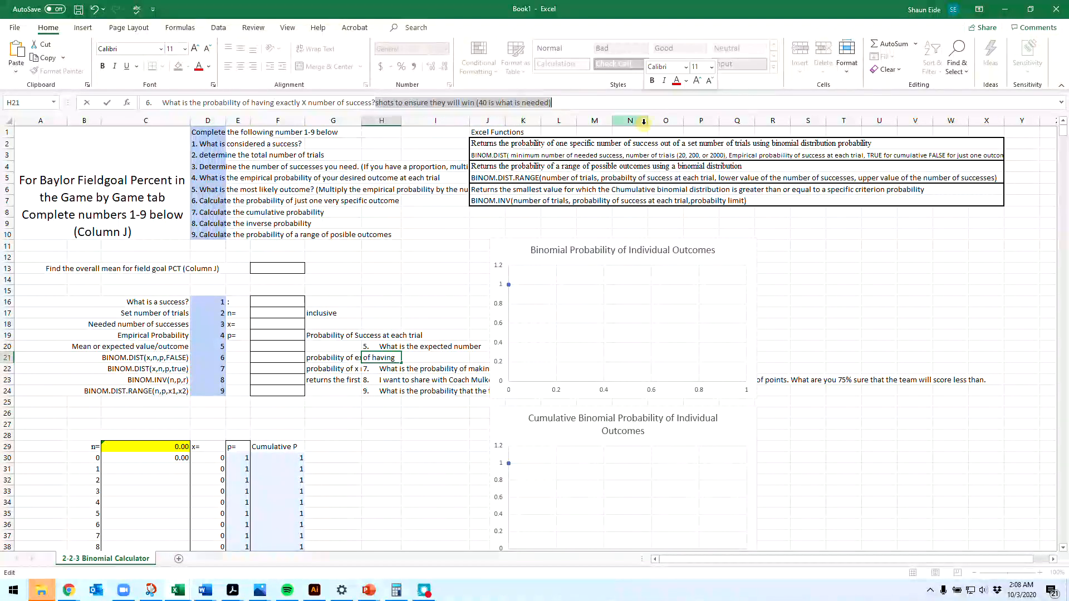
key("BackSpace")
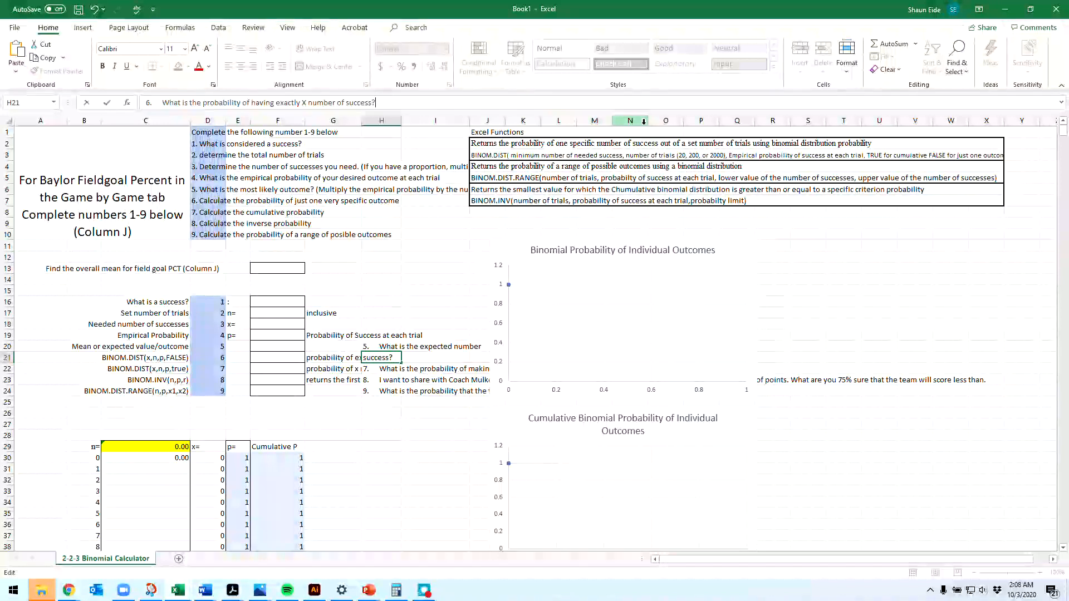
key("Return")
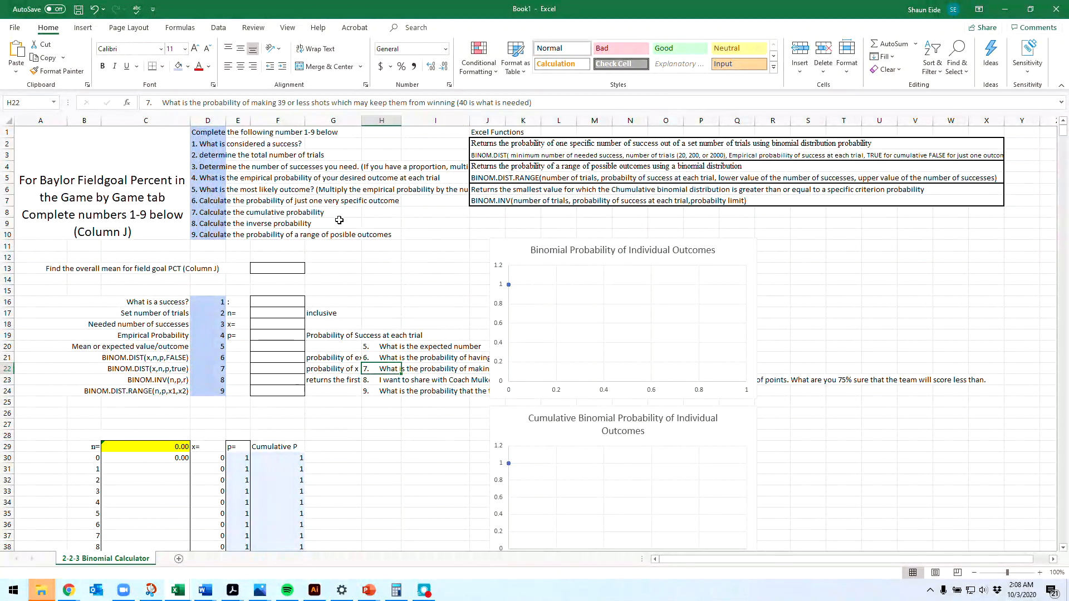
Step: Reword question 7 in H22 to "What is the probability of having x or less number of success?"
double_click(281, 103)
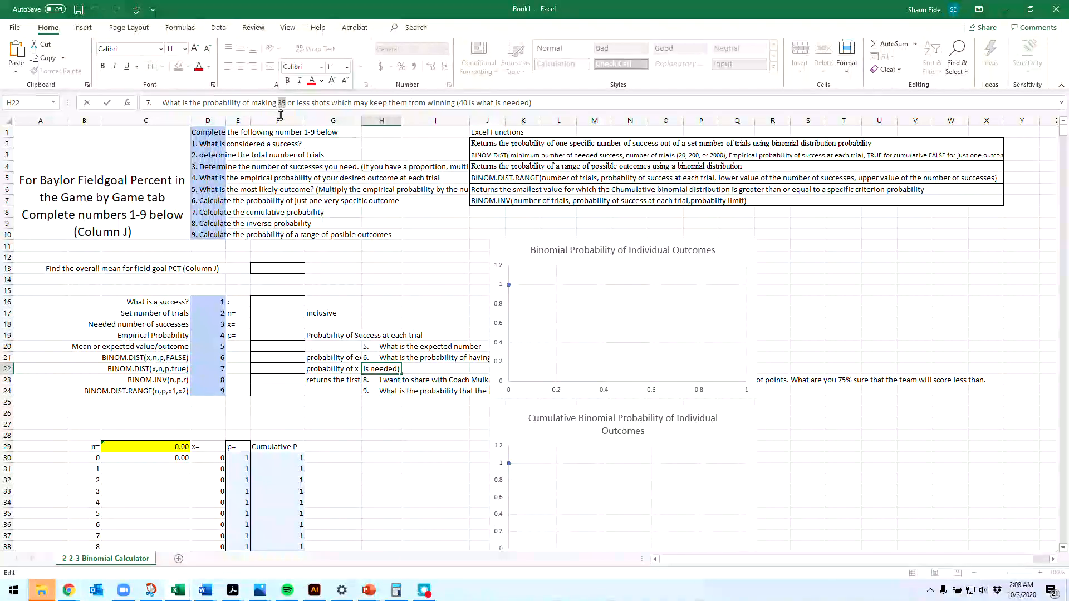
type("x")
key("Right")
key("Right")
key("Right")
key("Right")
key("Right")
key("Right")
key("Right")
key("Right")
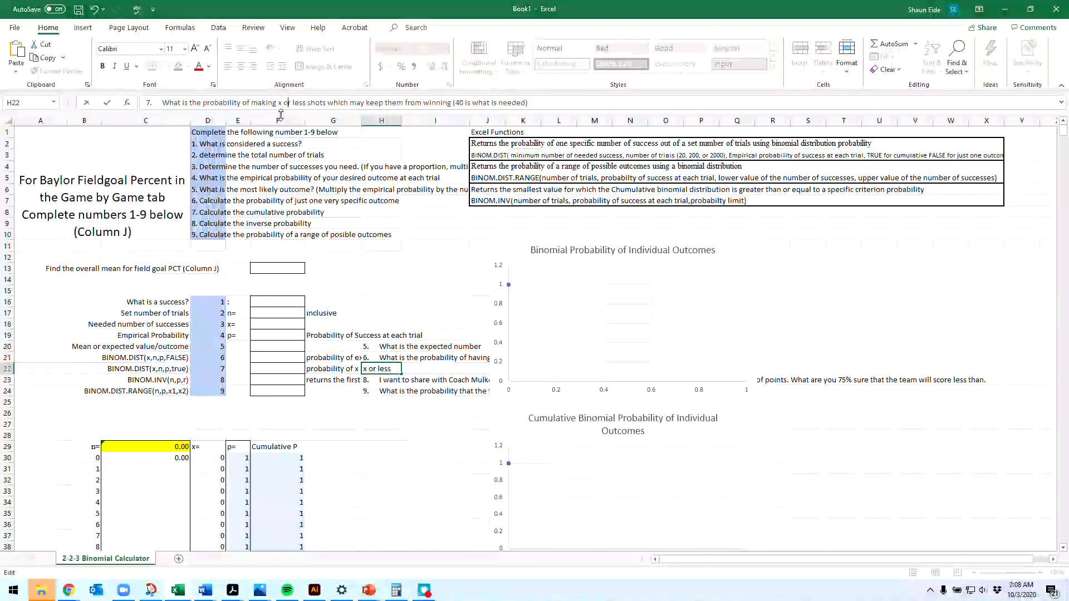
type("number of suc")
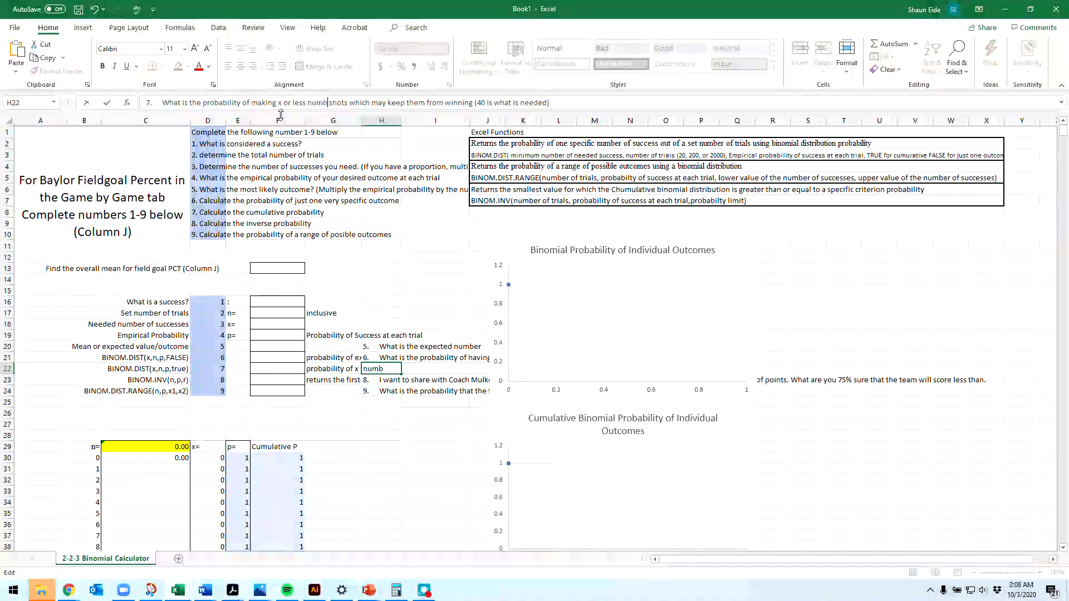
type("cess")
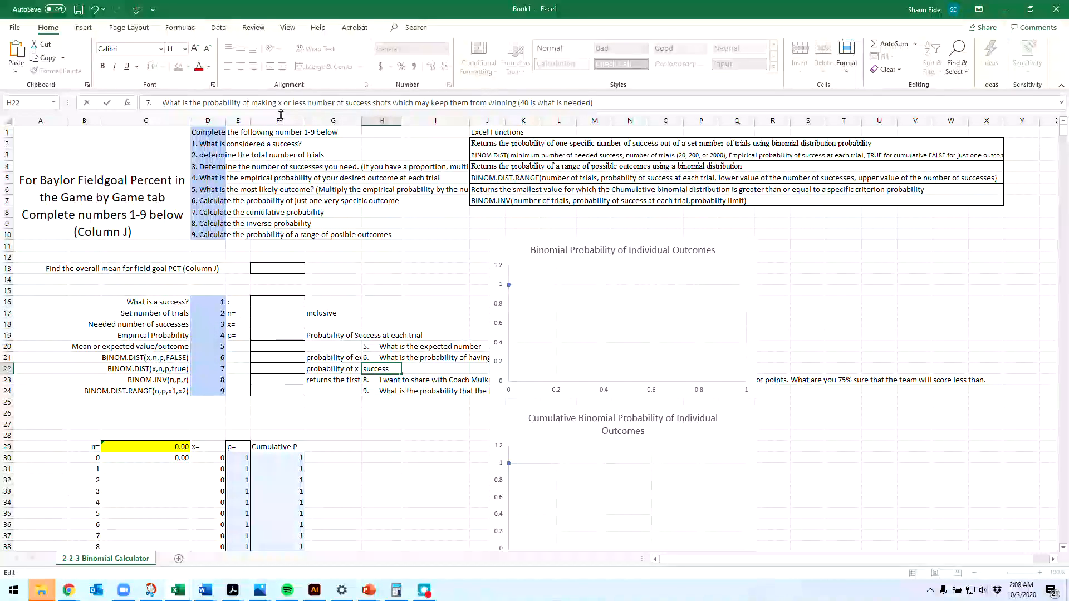
type("?")
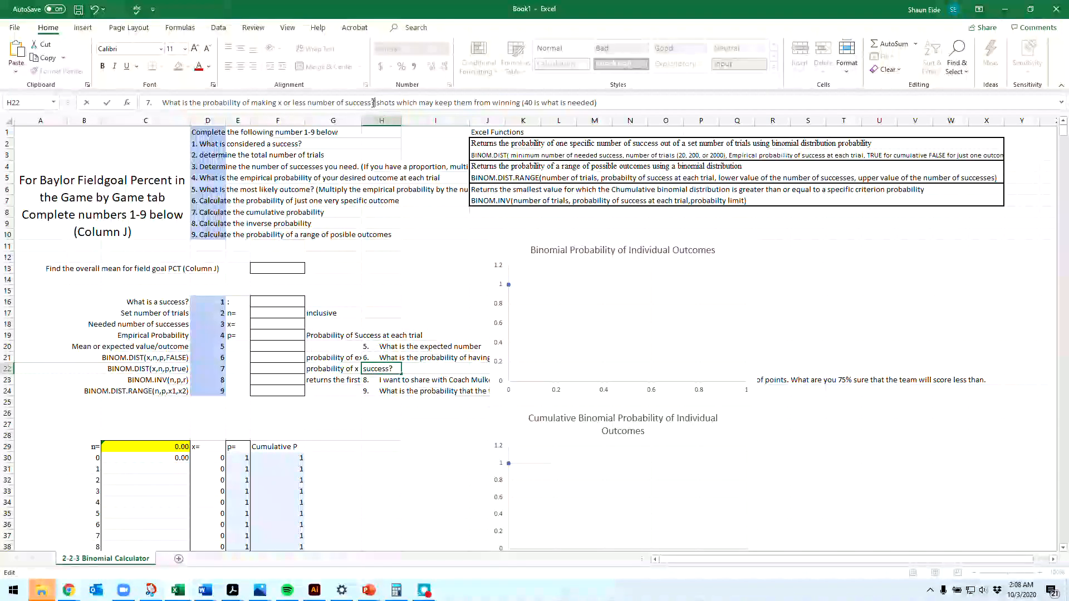
left_click_drag(378, 104, 983, 138)
key("BackSpace")
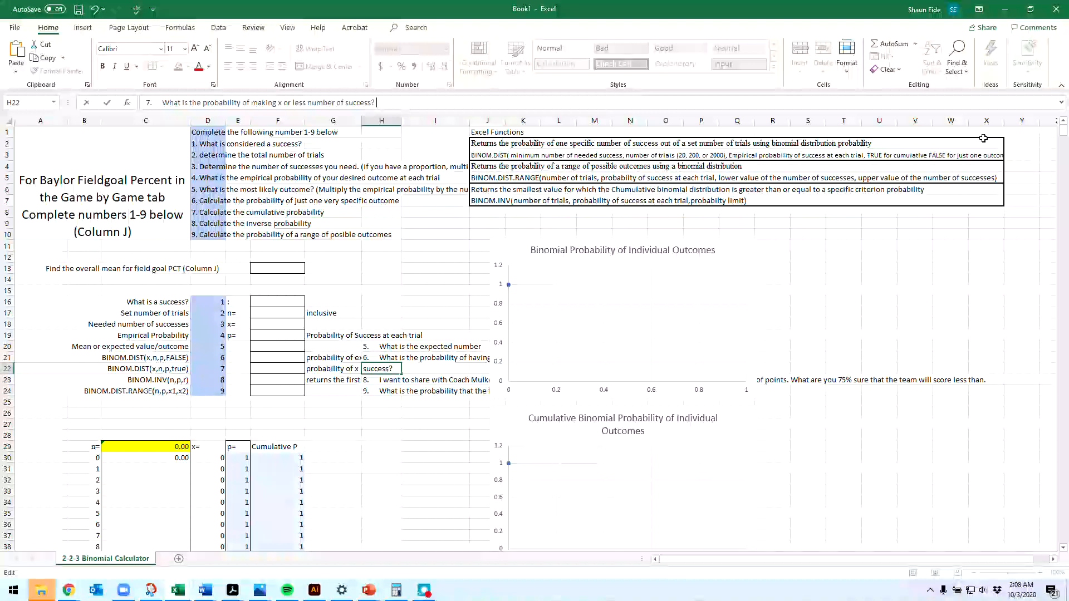
double_click(256, 104)
type("having")
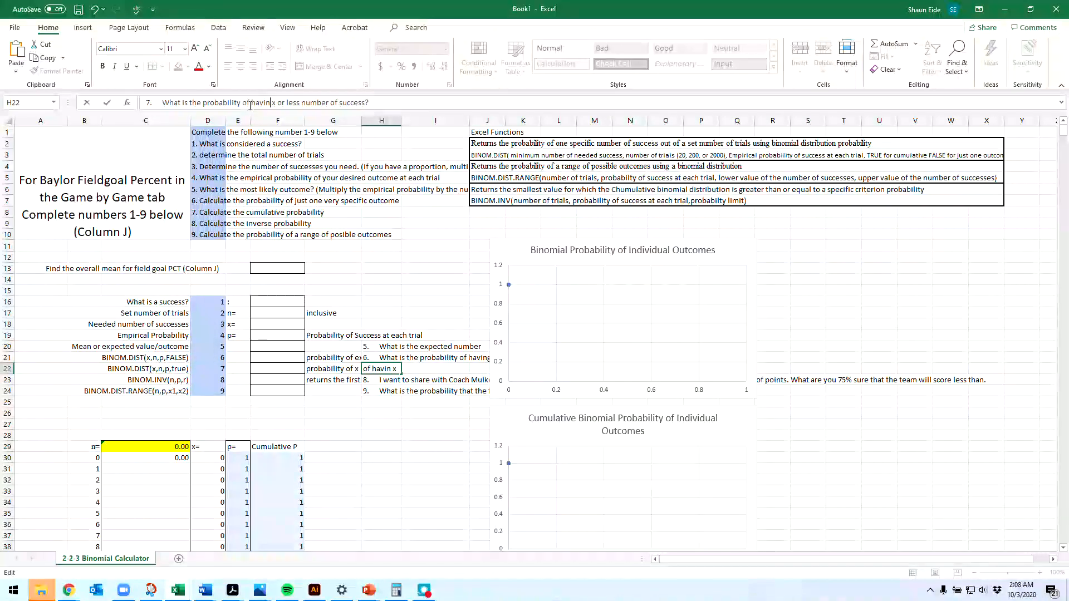
left_click(388, 359)
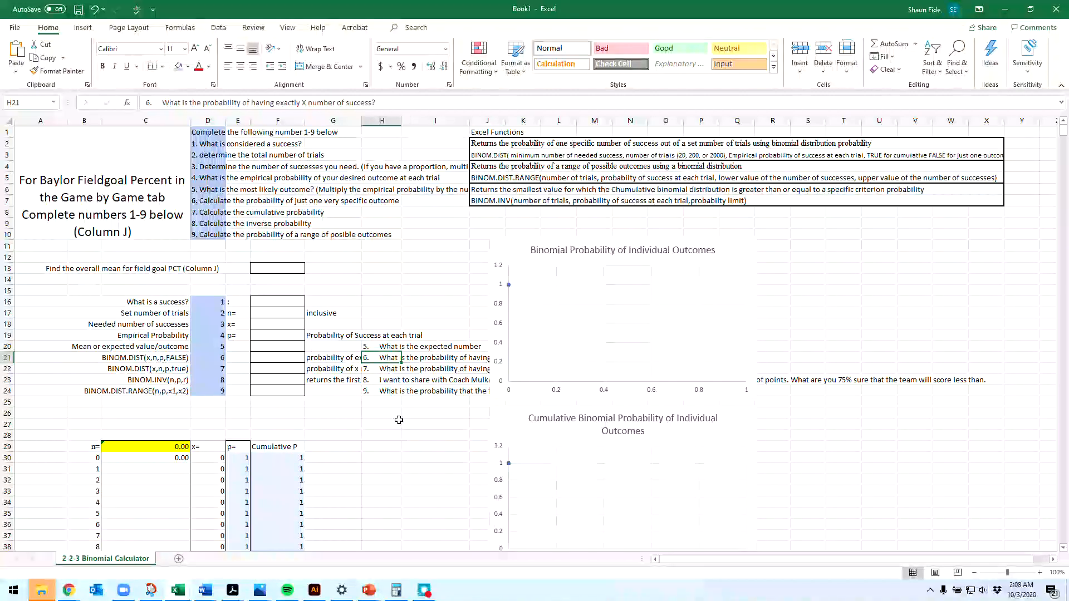
Step: Rewrite H23 as "I want to be (XX%) confident that there will be less than a particular number of success. XX% is the alpha level in the equation."
left_click(395, 383)
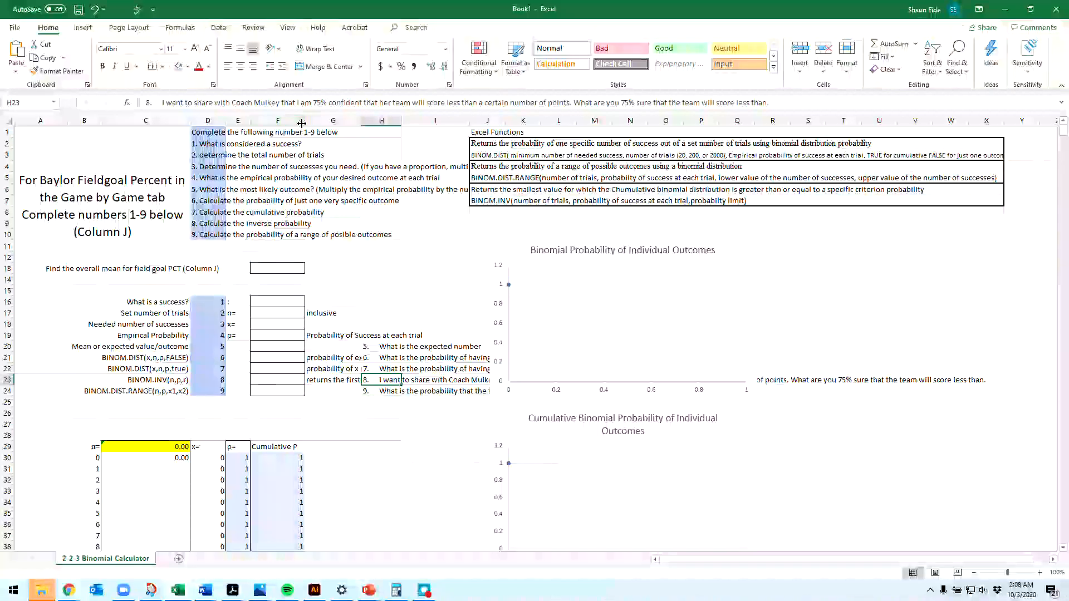
left_click_drag(146, 104, 248, 108)
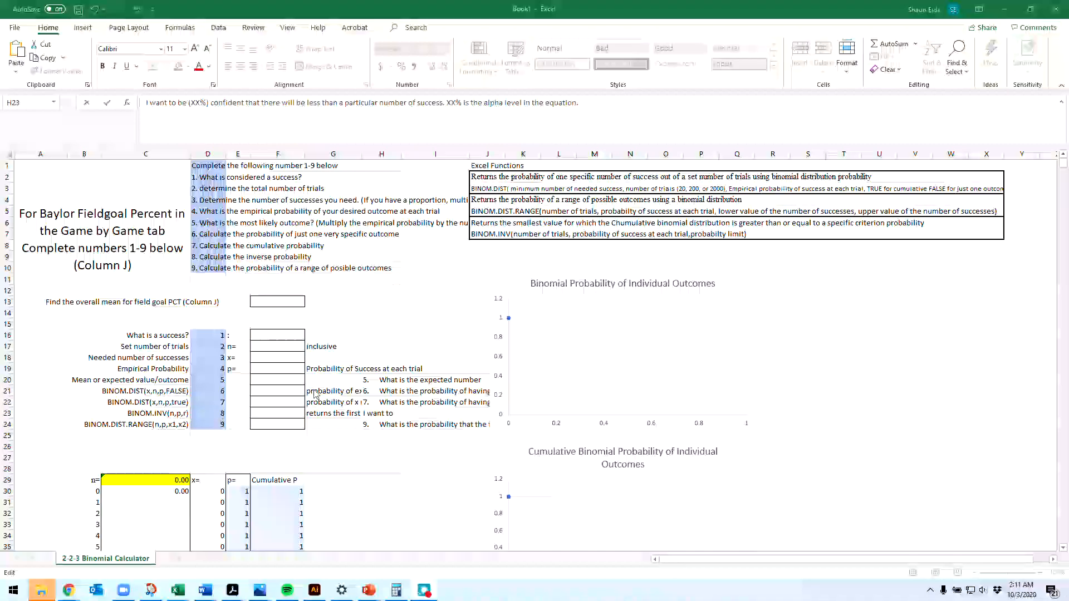
left_click(384, 432)
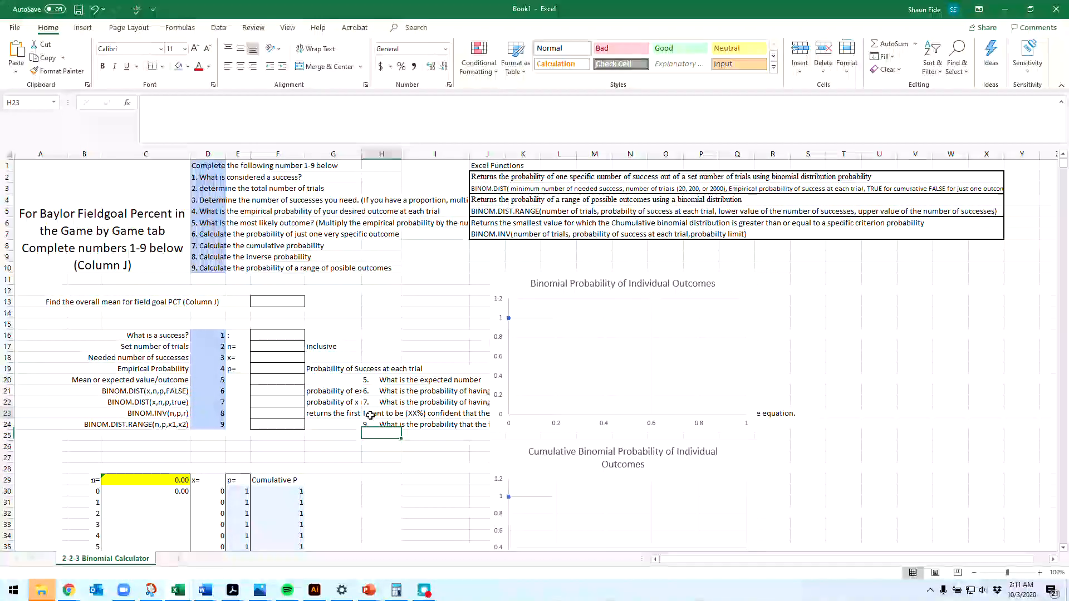
Step: Restore the question number "8." with spacing in front of the reworded confidence sentence in H23
double_click(375, 416)
type("8.   I")
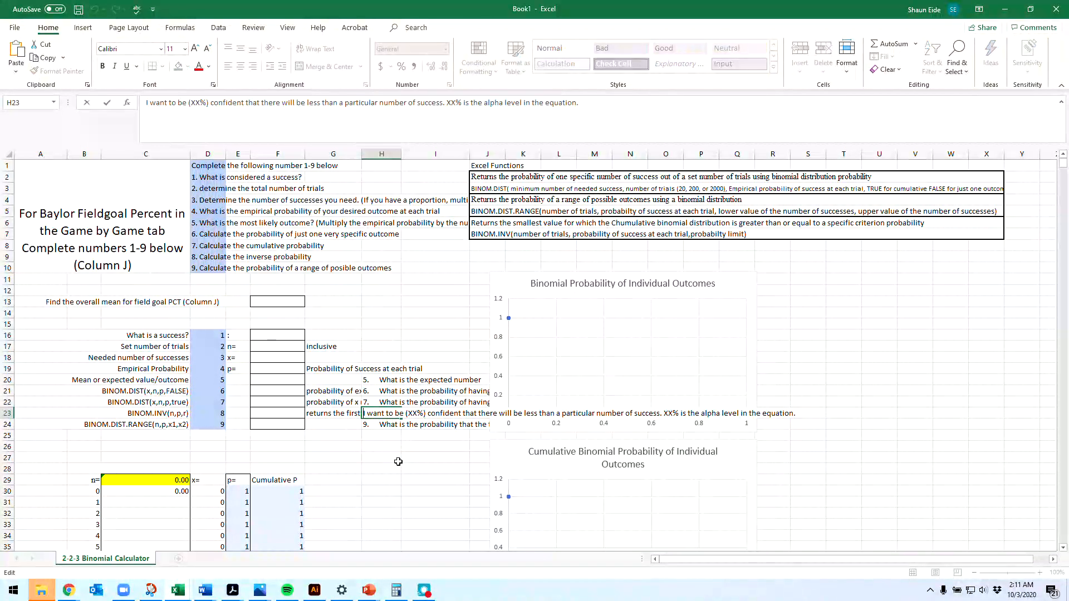
type(" want")
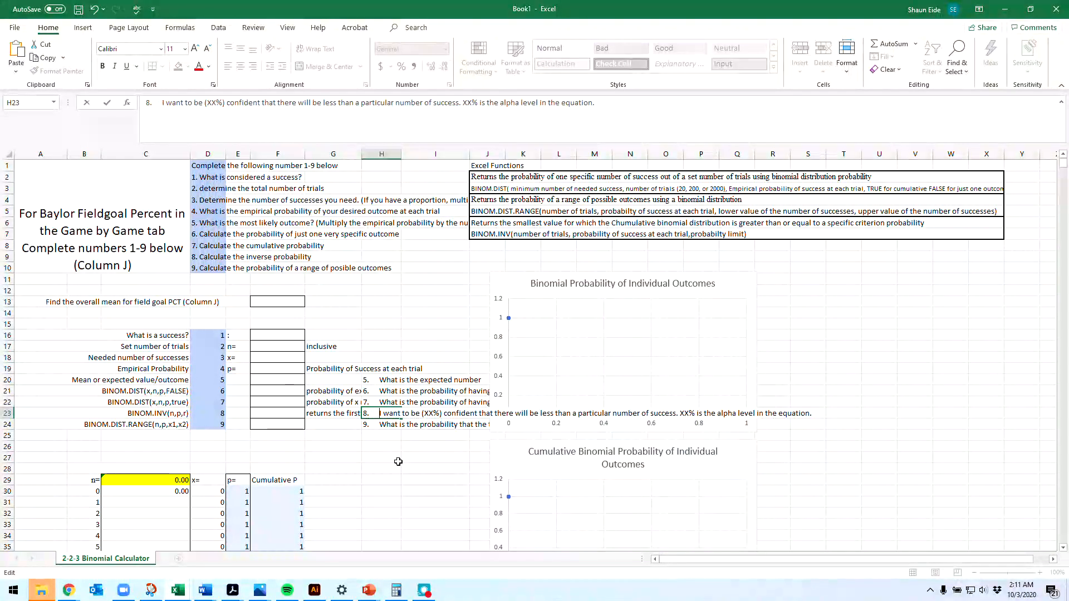
key("Return")
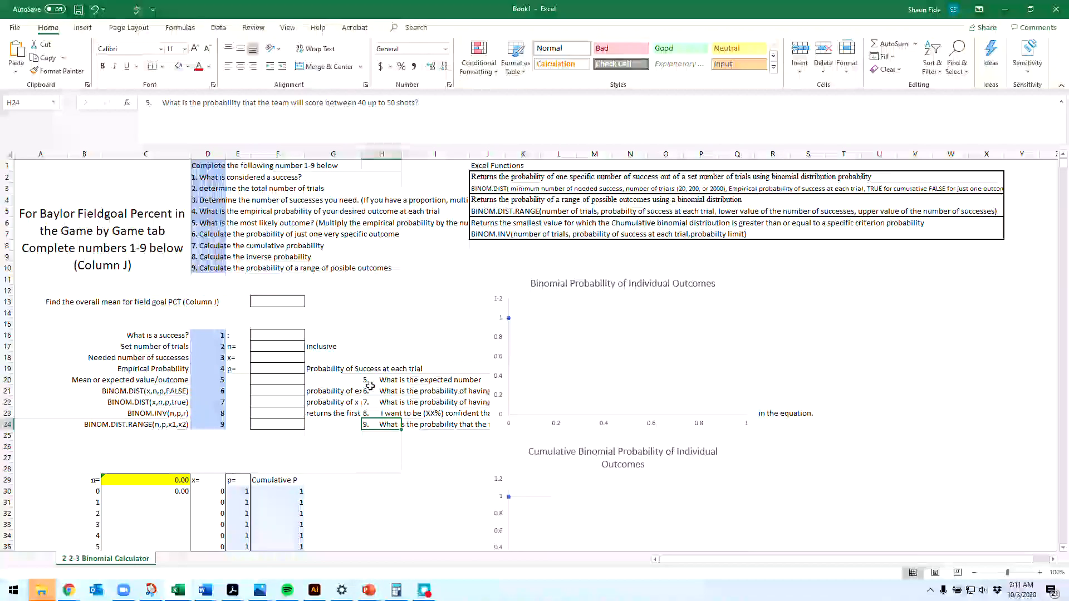
Step: In question 9 in H24, replace "the team will score between" with "there will be between"
left_click_drag(273, 104, 348, 105)
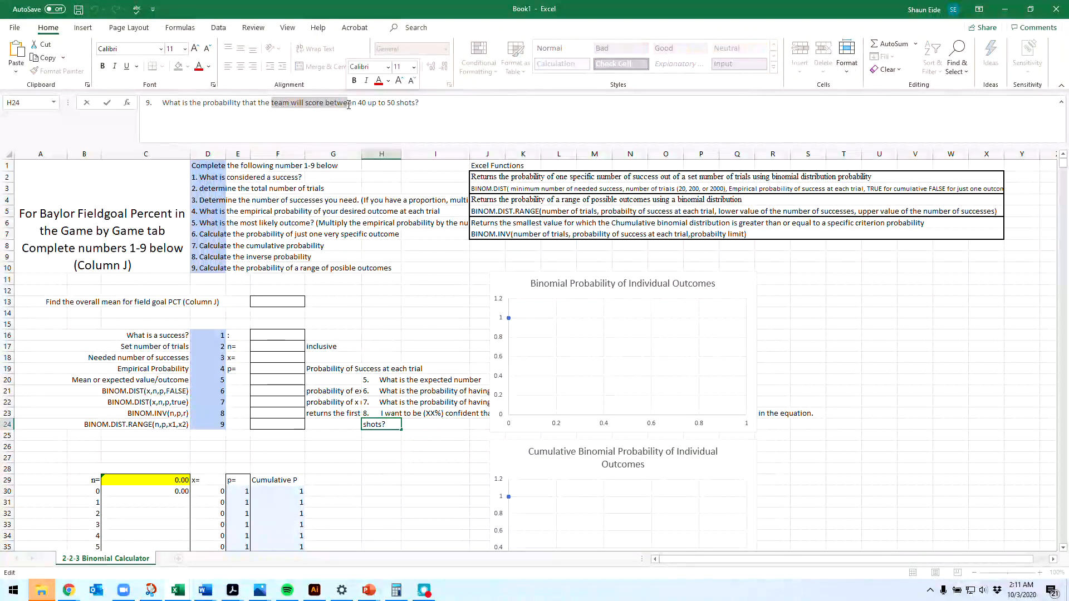
key("BackSpace")
key("BackSpace")
key("BackSpace")
key("BackSpace")
key("BackSpace")
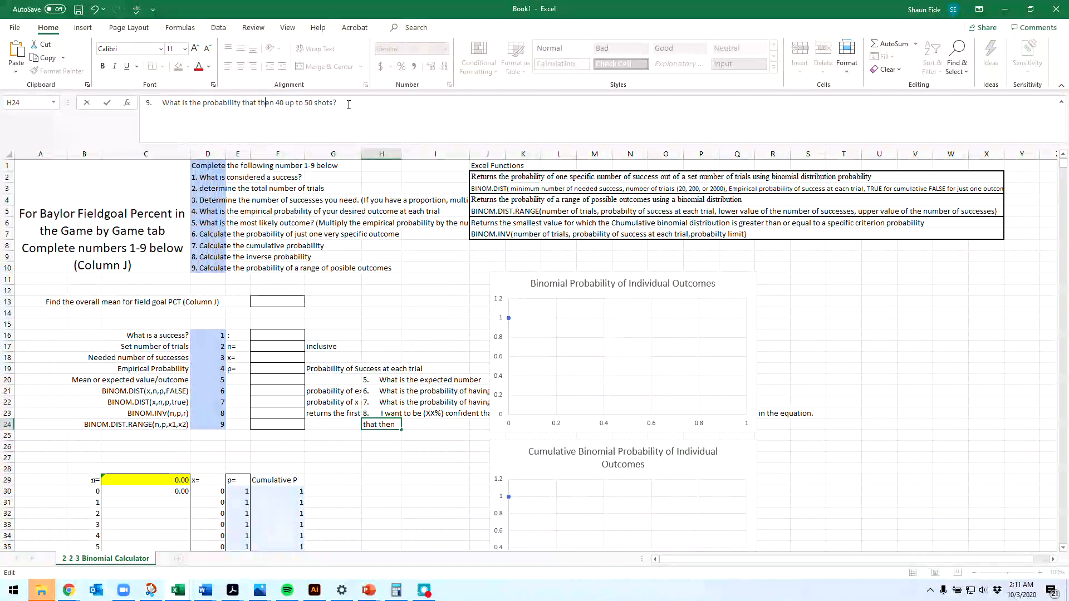
type("the")
type("re will be b")
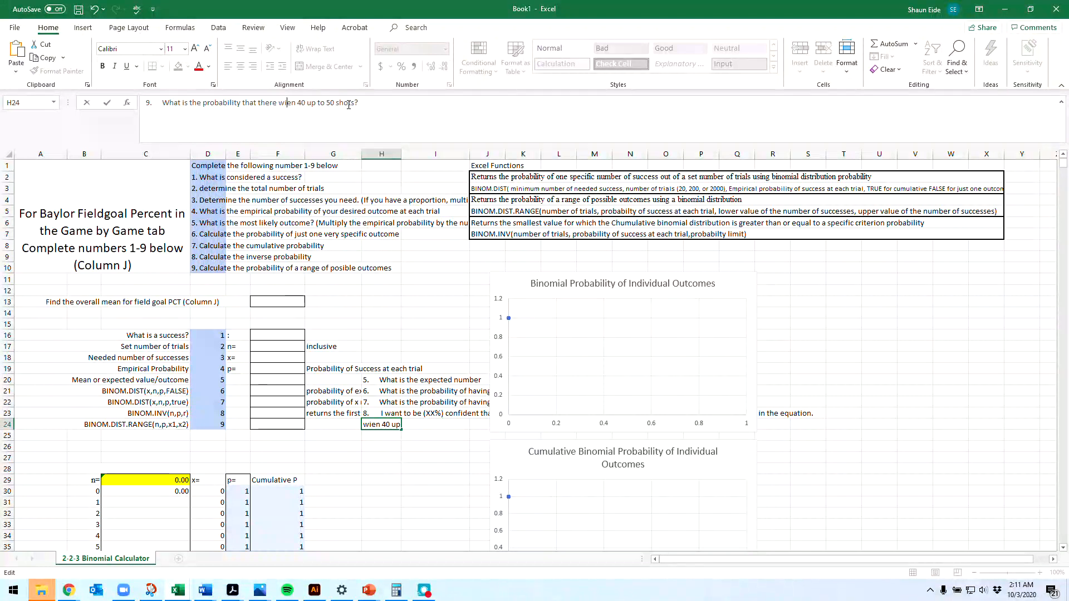
type("etwe")
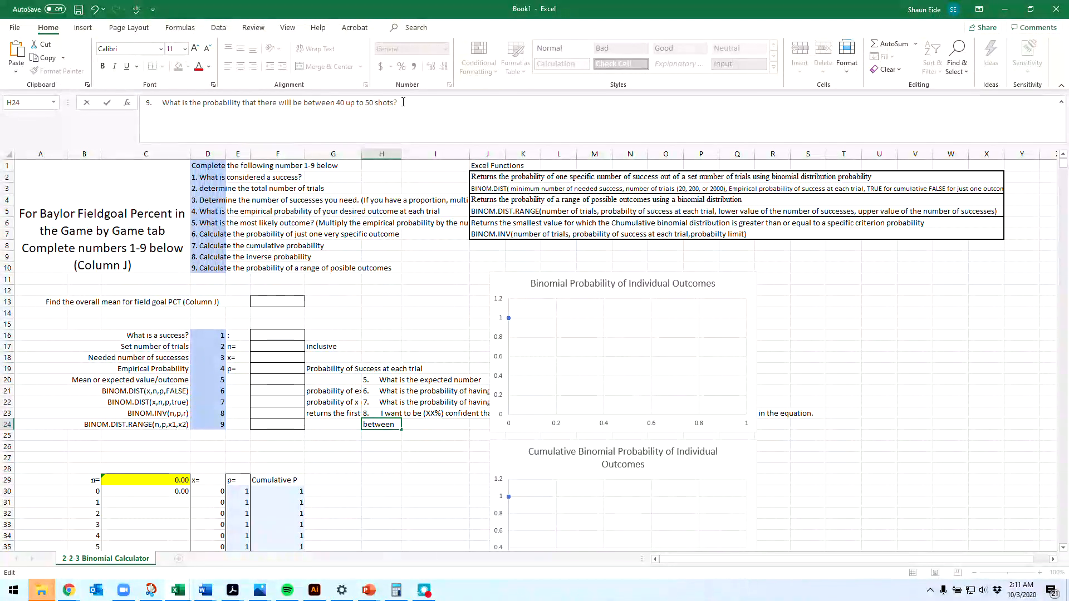
Step: Replace the shot range at the end of question 9 in H24 with "x1 to x2 number of success?"
left_click_drag(399, 103, 342, 98)
type("x1 to ")
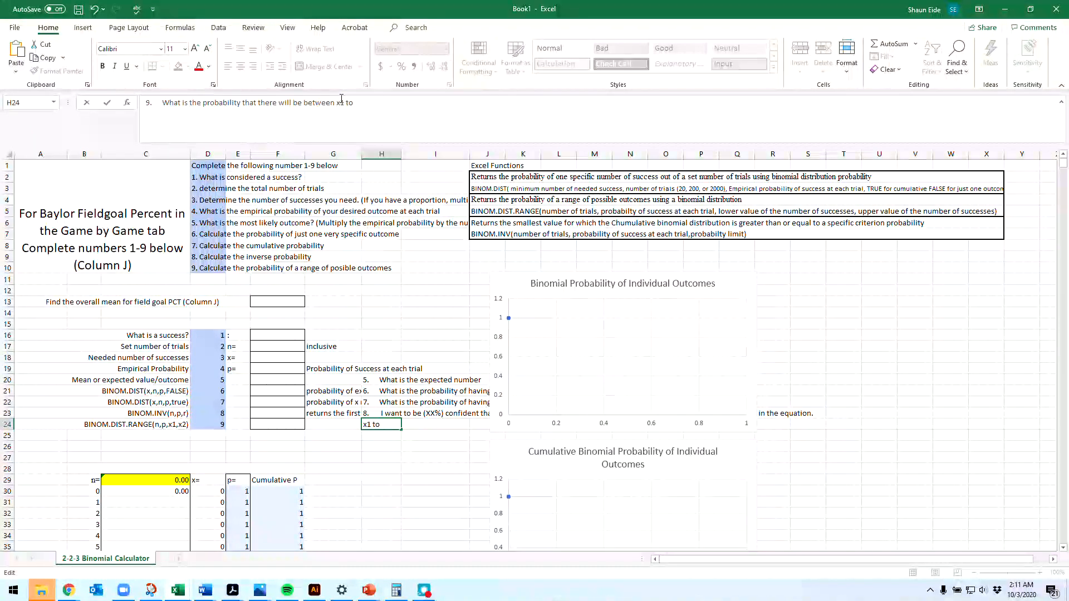
type("x2 number of ")
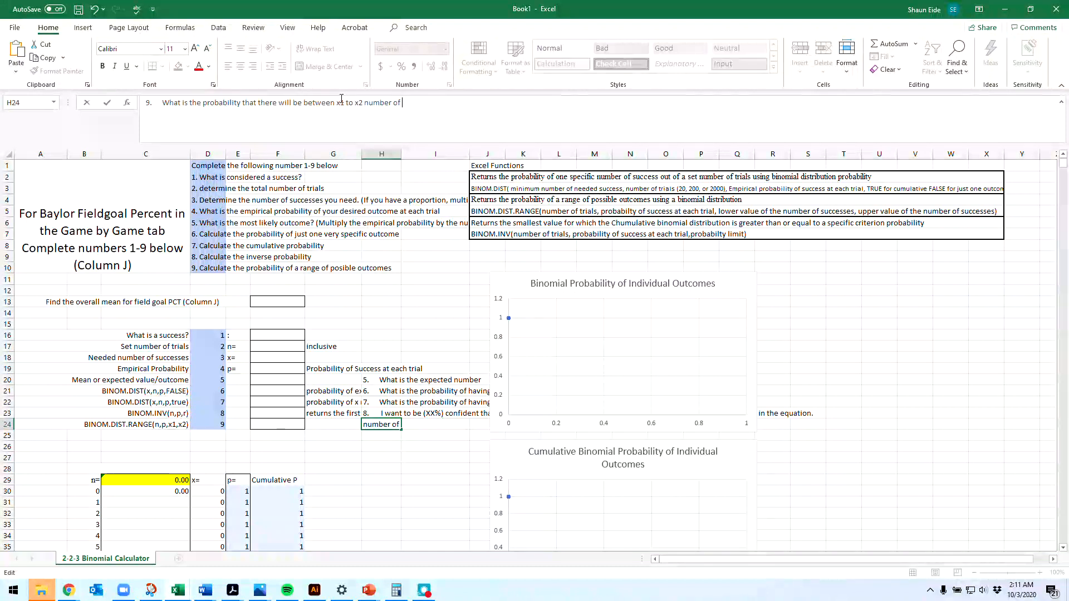
type("success?")
key("Tab")
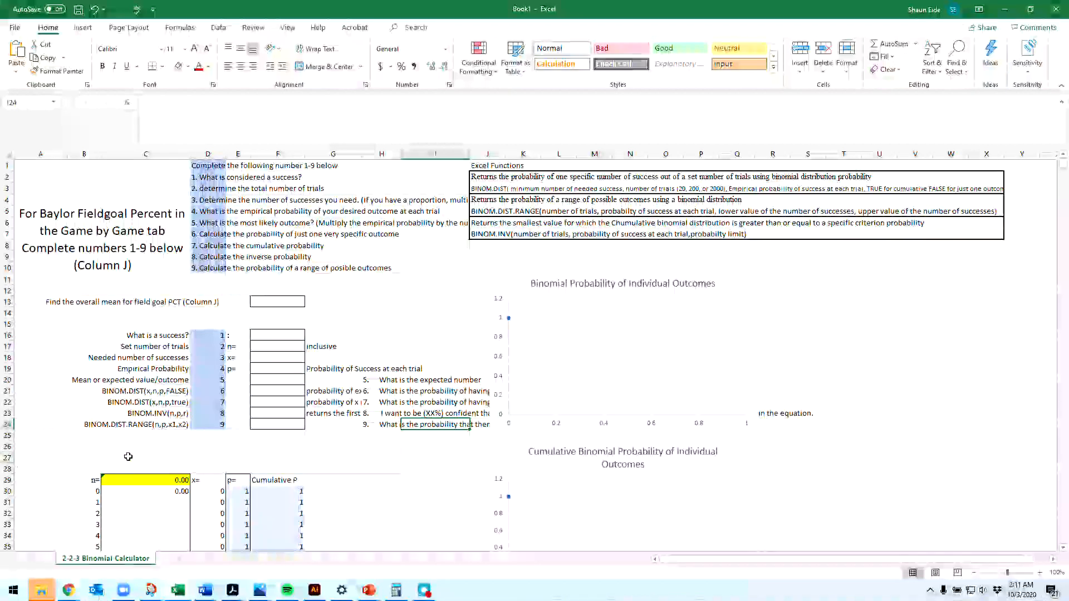
Step: Enter "Individuals typing less than 60 wpm" in F16 as the definition of a success
left_click(255, 336)
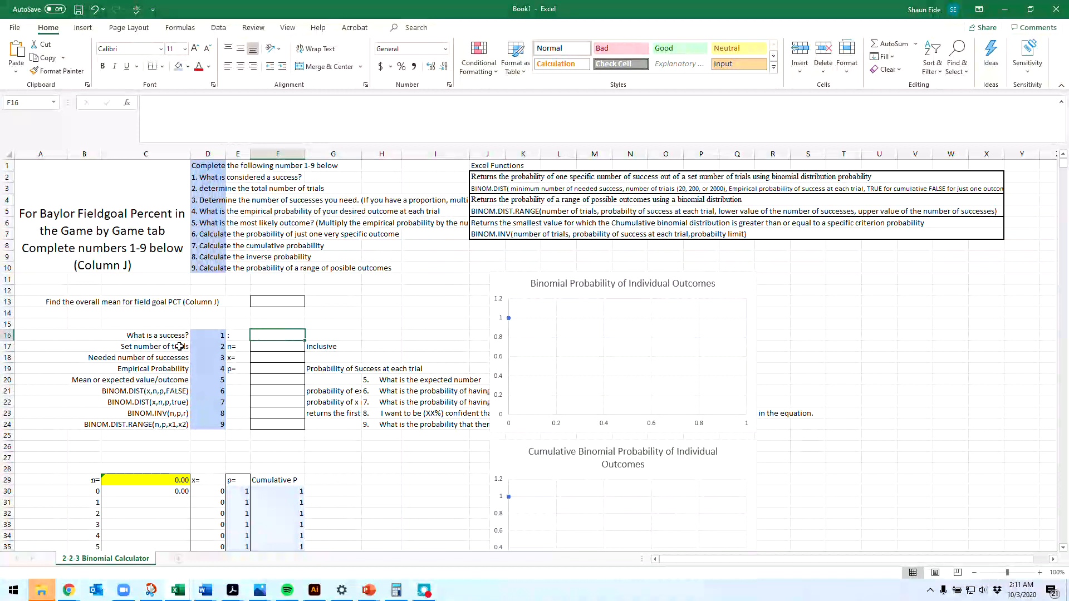
type("Indi")
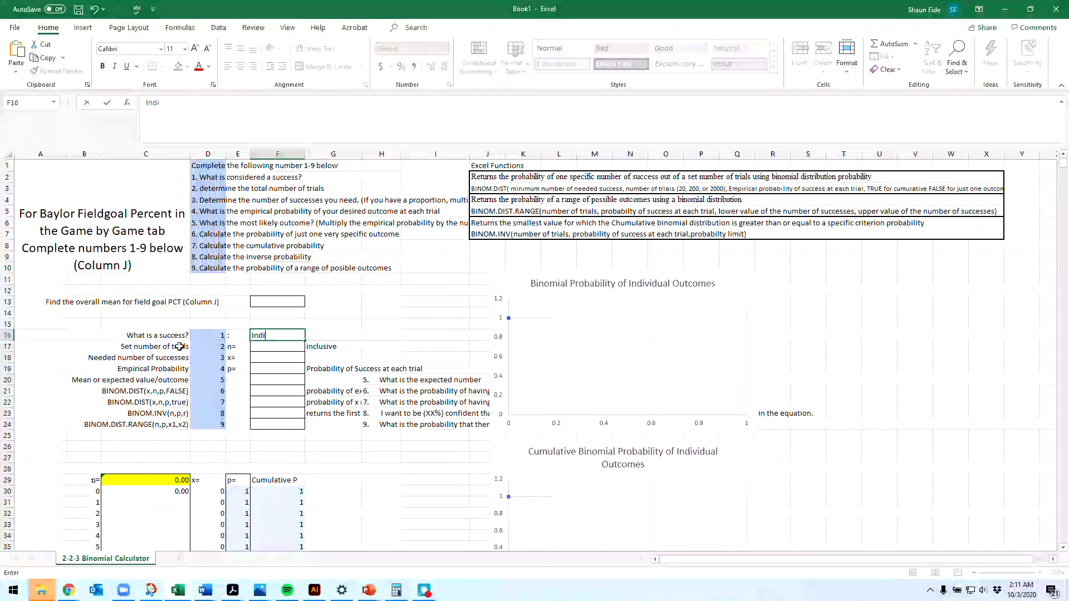
type("viduals ty")
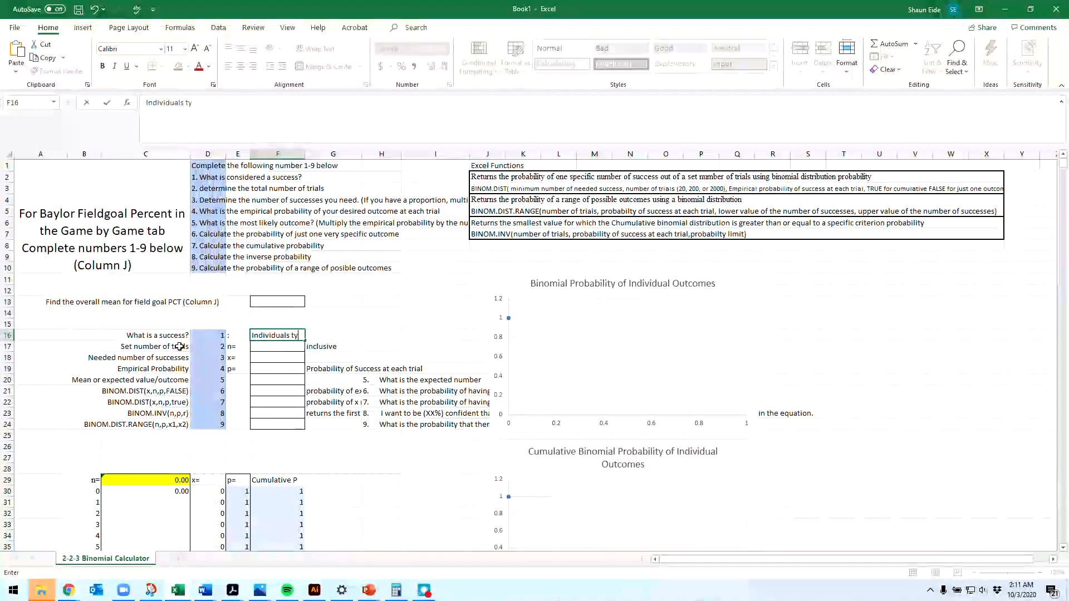
type("ping less than 60")
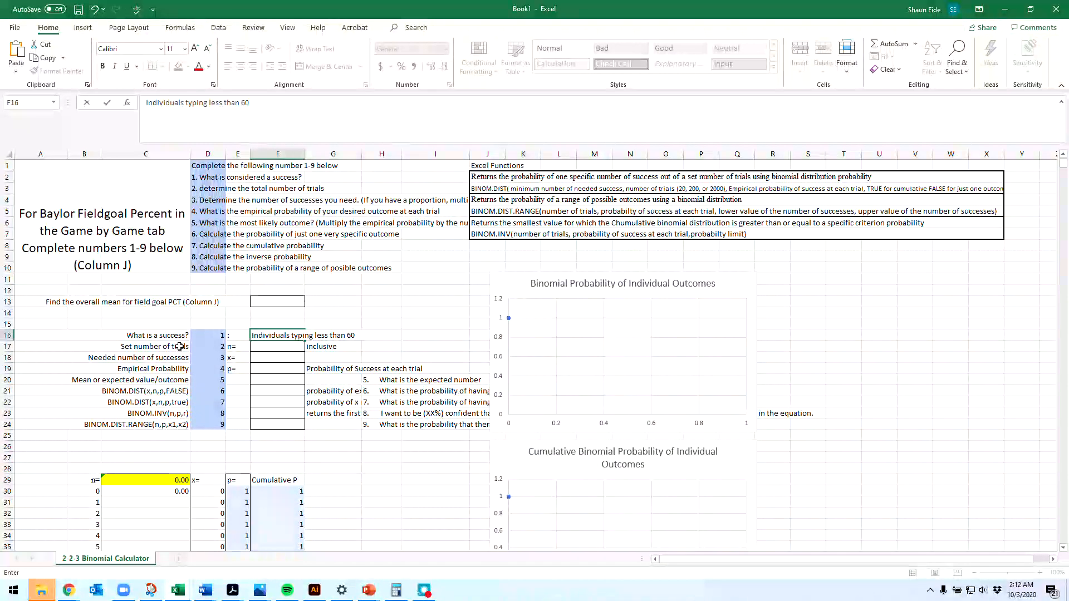
type(" wpm")
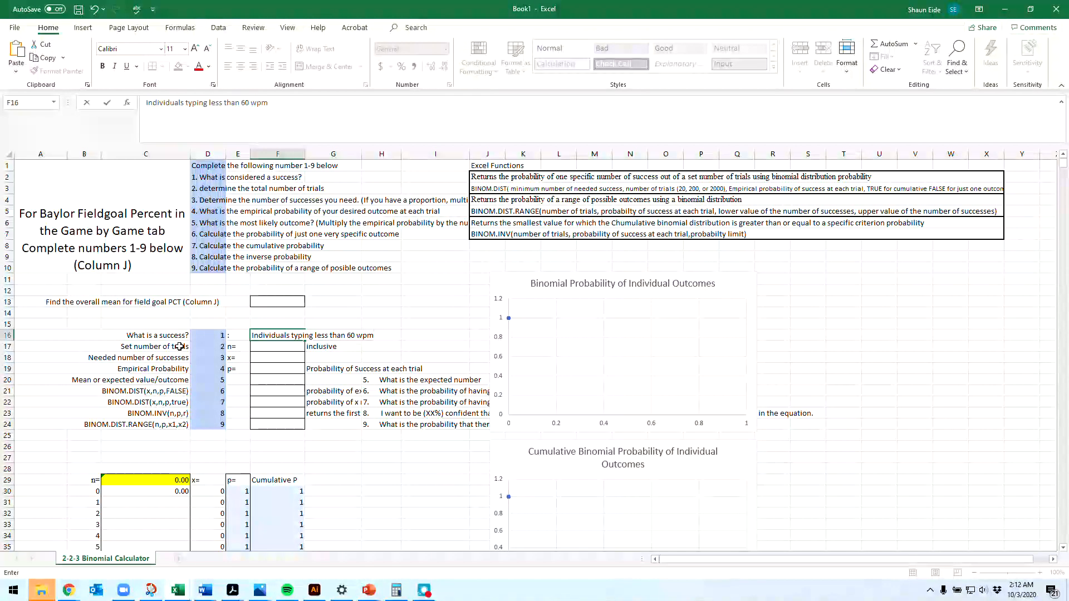
key("Return")
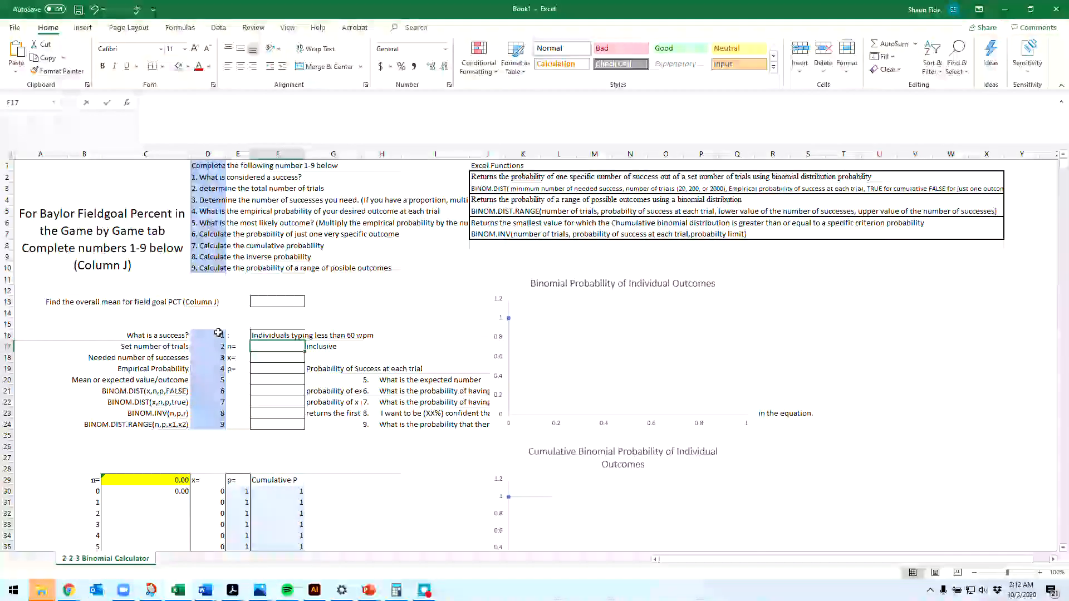
Step: Fill in 34 trials in F17, 7 needed successes in F18 and an empirical probability of .25 in F19
type("34")
key("Return")
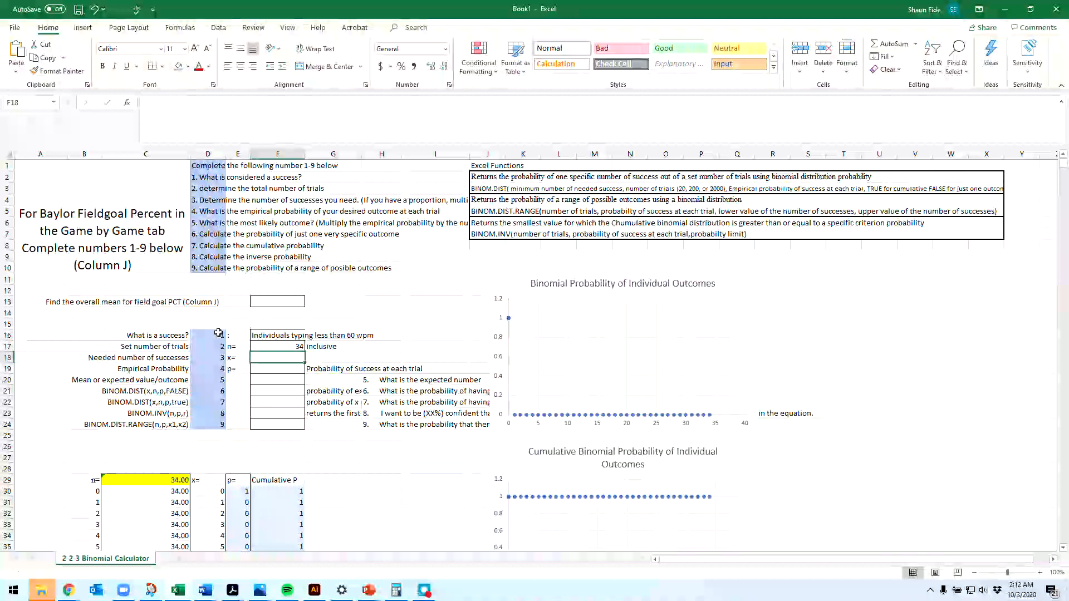
type("7")
key("Return")
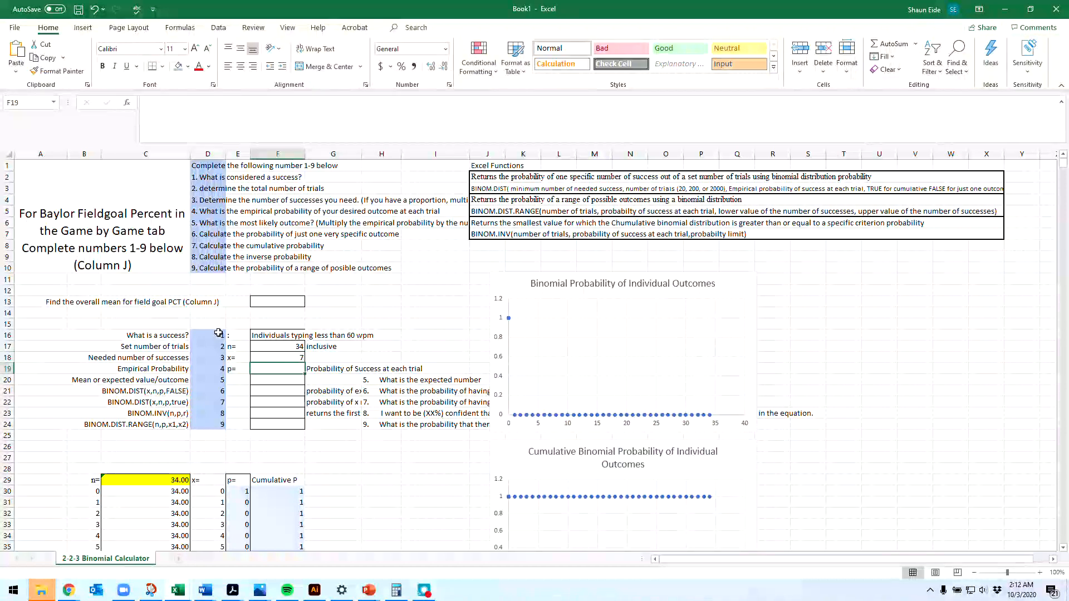
type(".25")
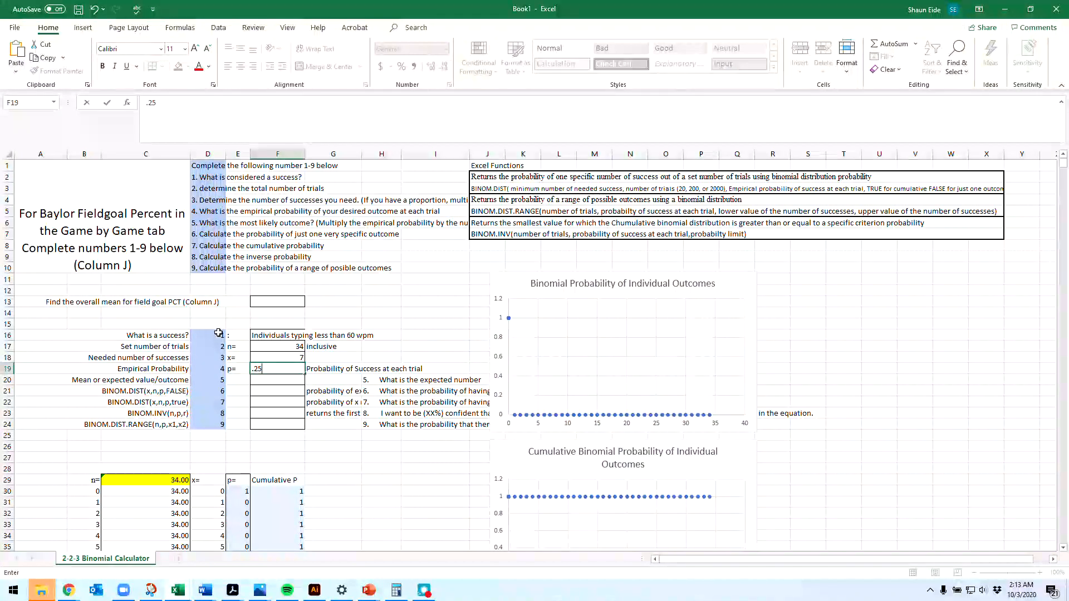
key("Return")
Step: Calculate the mean or expected value in F20 with the formula =.25*F17
type("=")
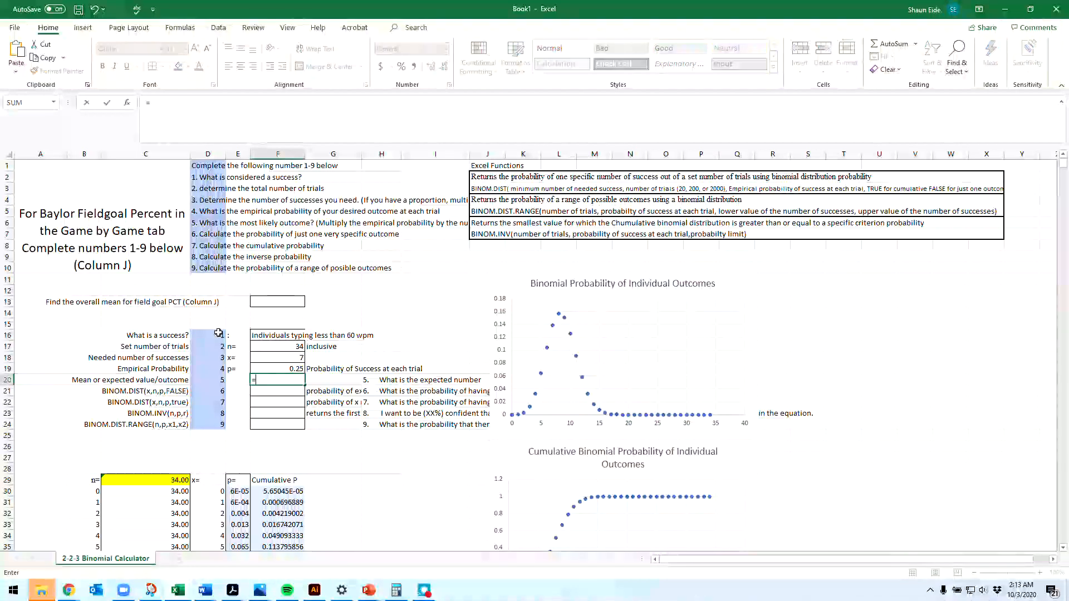
type(".25")
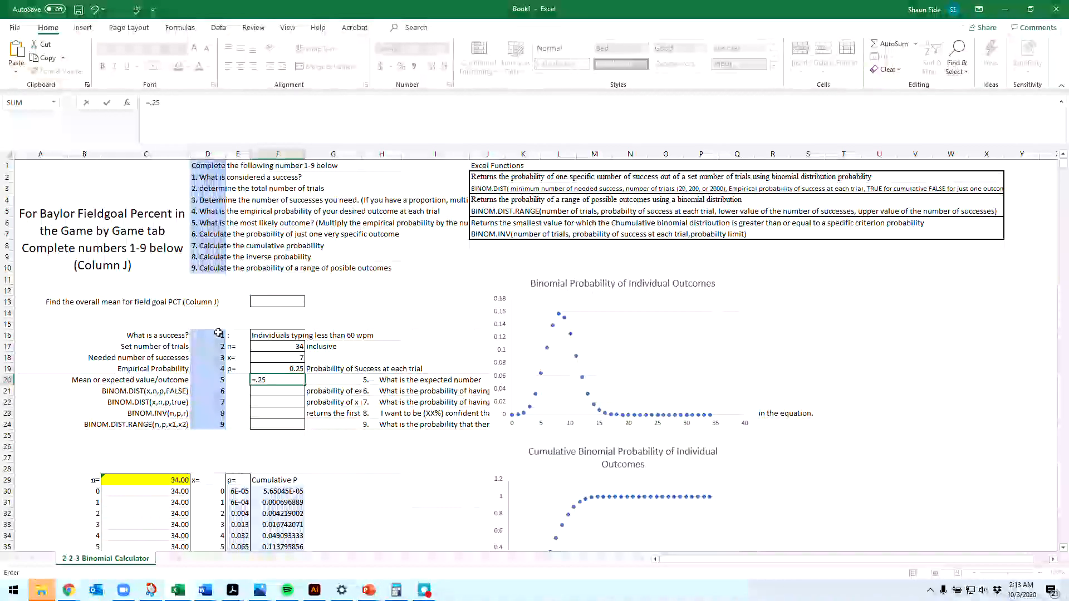
type("&*")
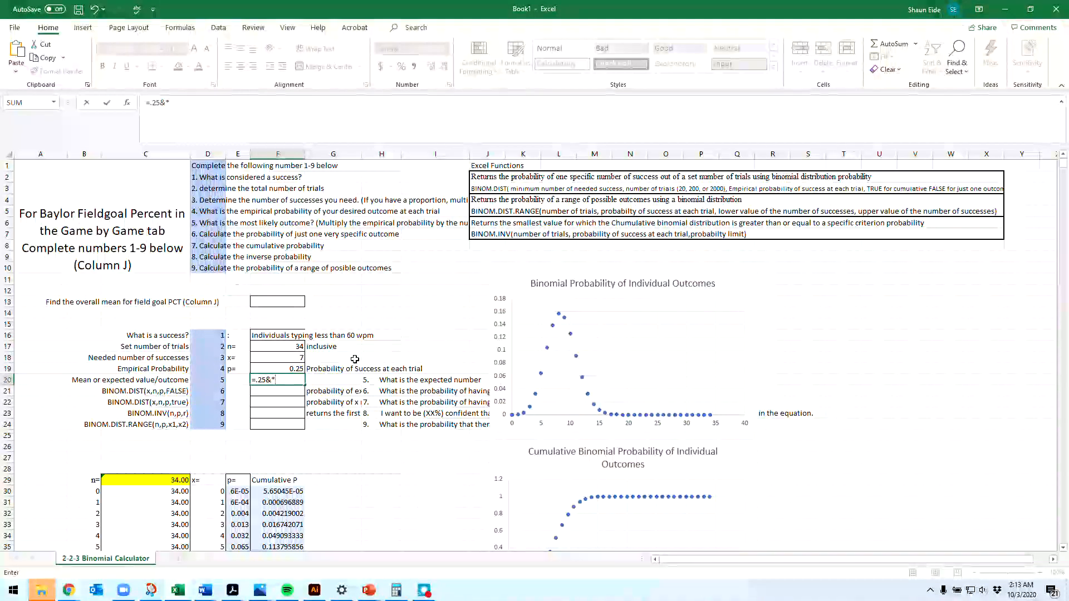
key("BackSpace")
key("BackSpace")
type("*")
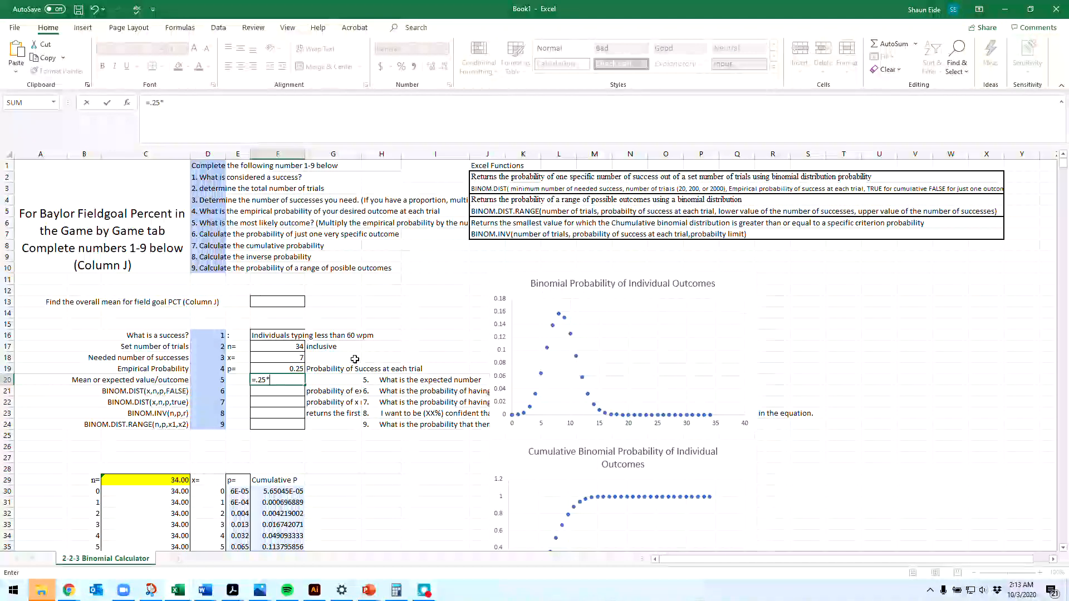
left_click(295, 348)
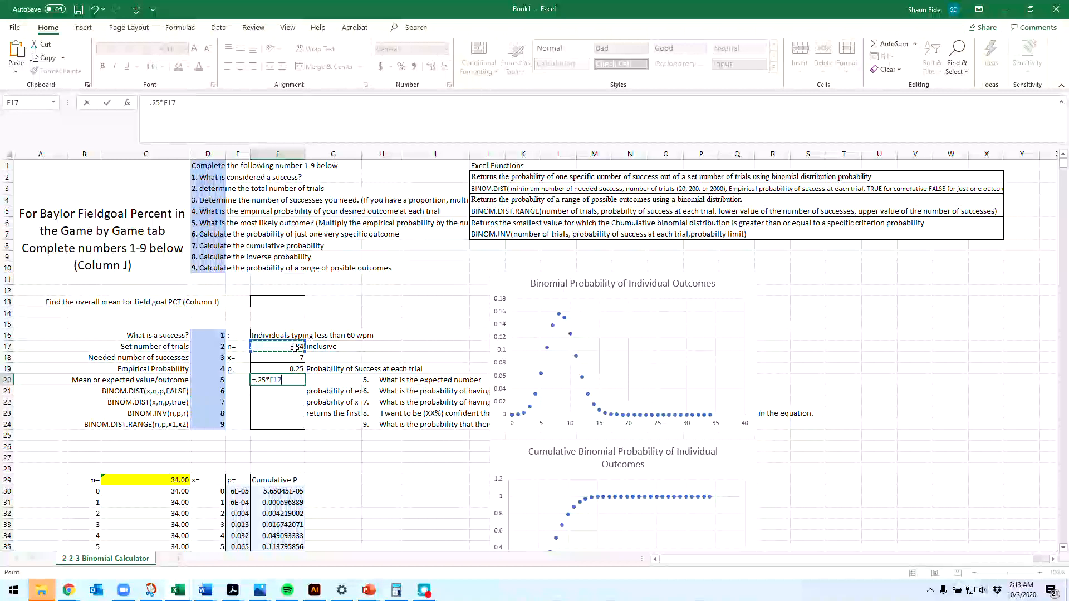
key("Return")
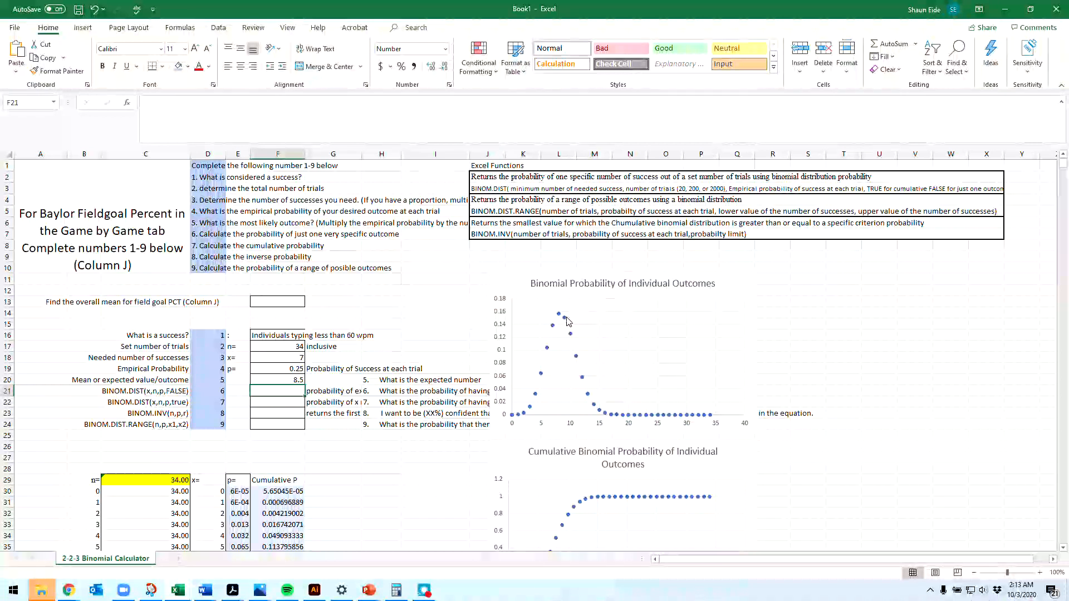
mouse_move(561, 319)
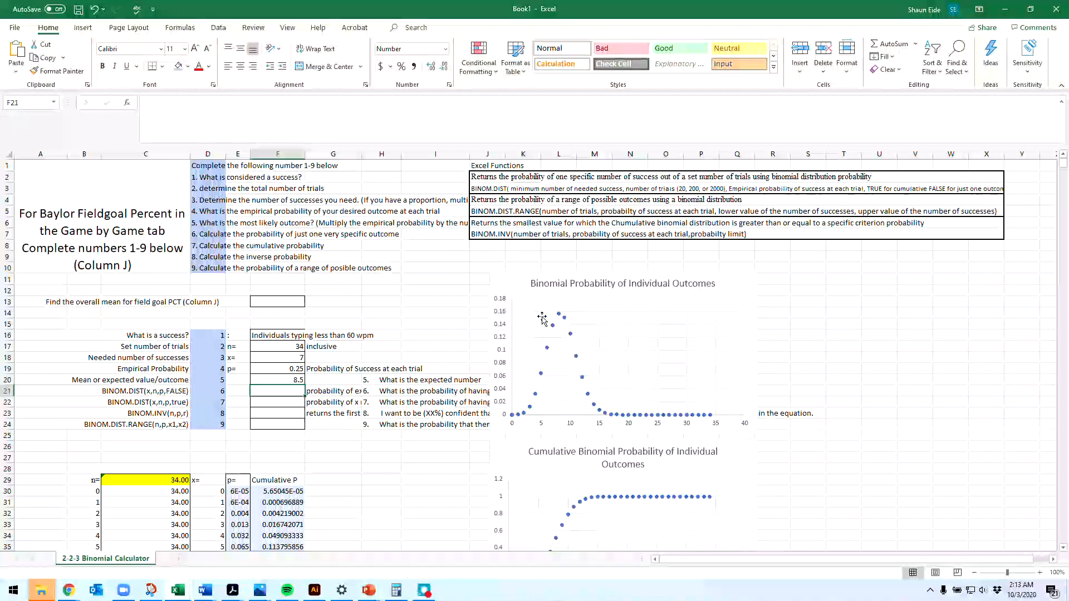
Step: Format the expected value in F20 as a number with one decimal place
left_click(292, 382)
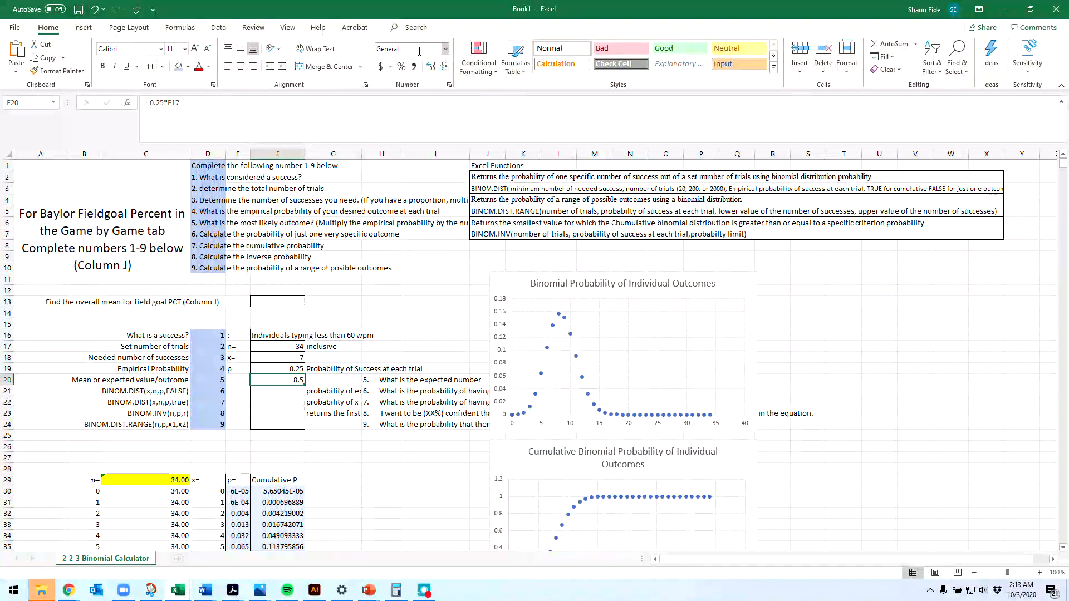
left_click(432, 68)
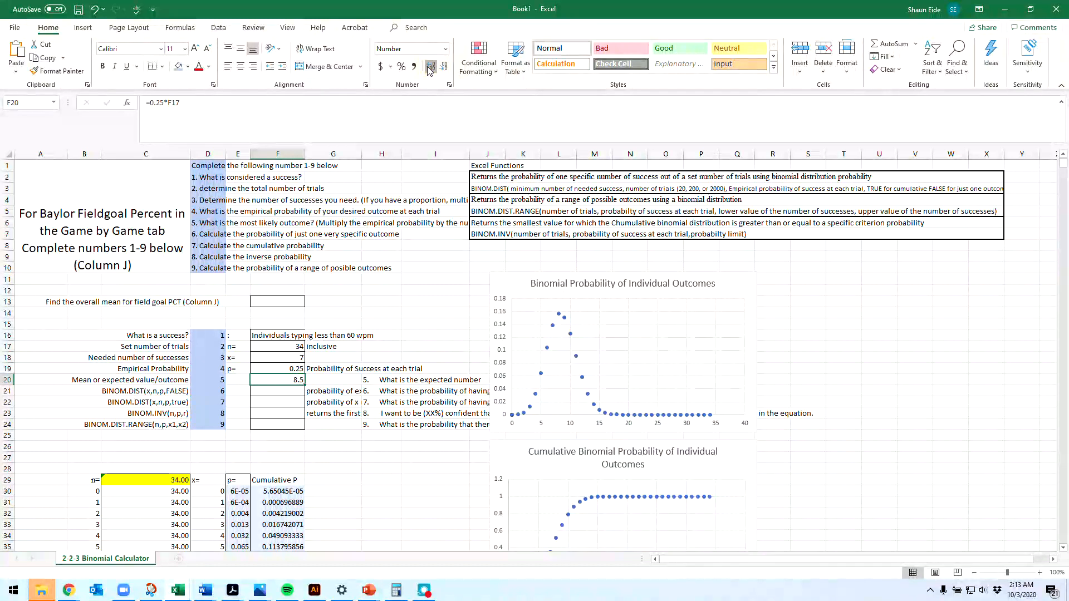
left_click(444, 67)
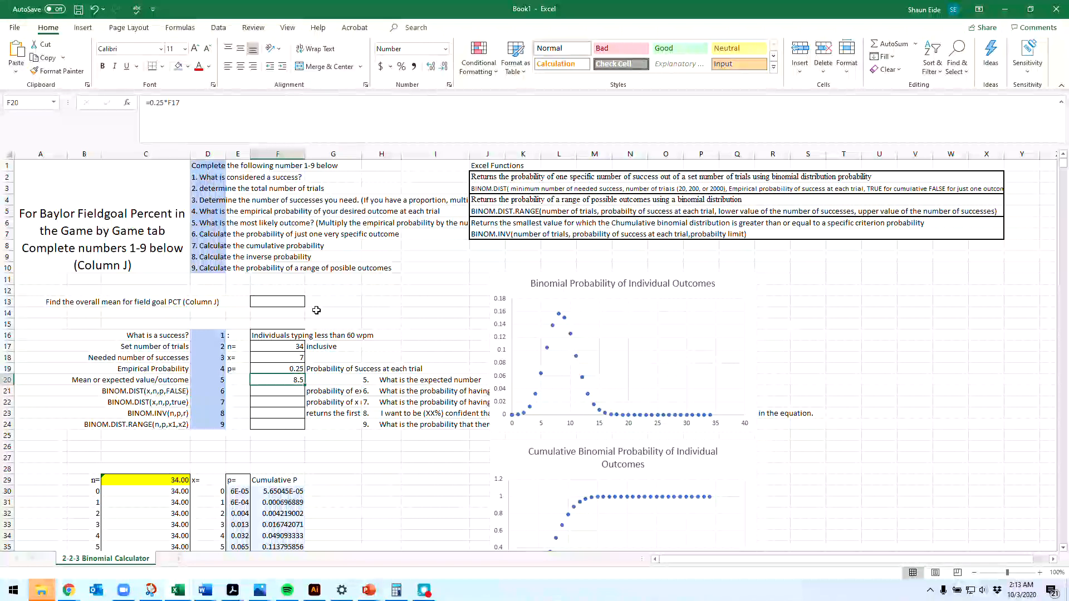
left_click(294, 392)
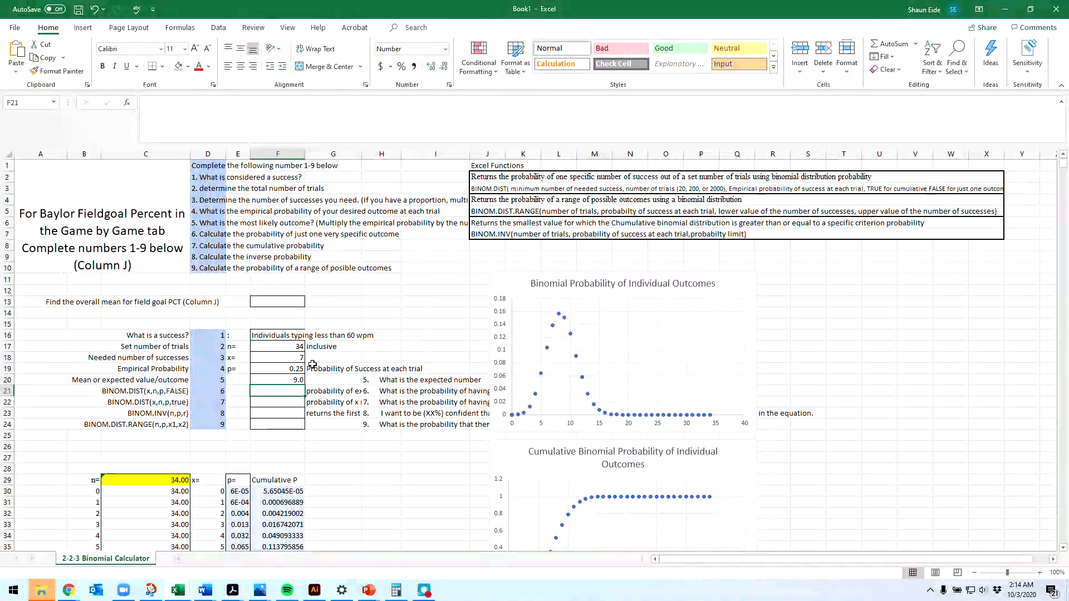
Step: Change the needed number of successes in F18 to 8
left_click(301, 359)
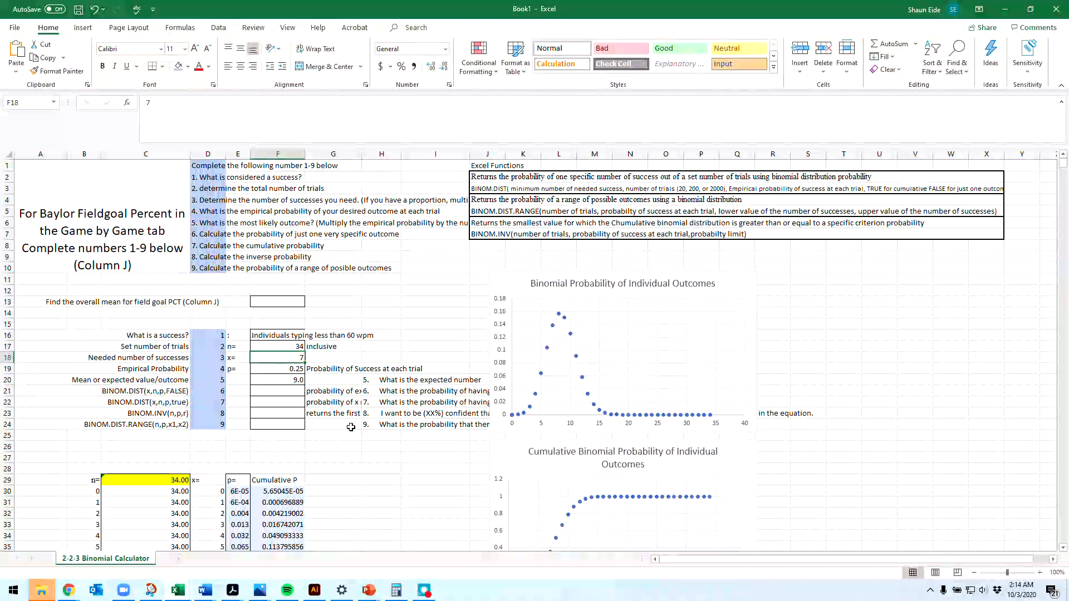
type("8")
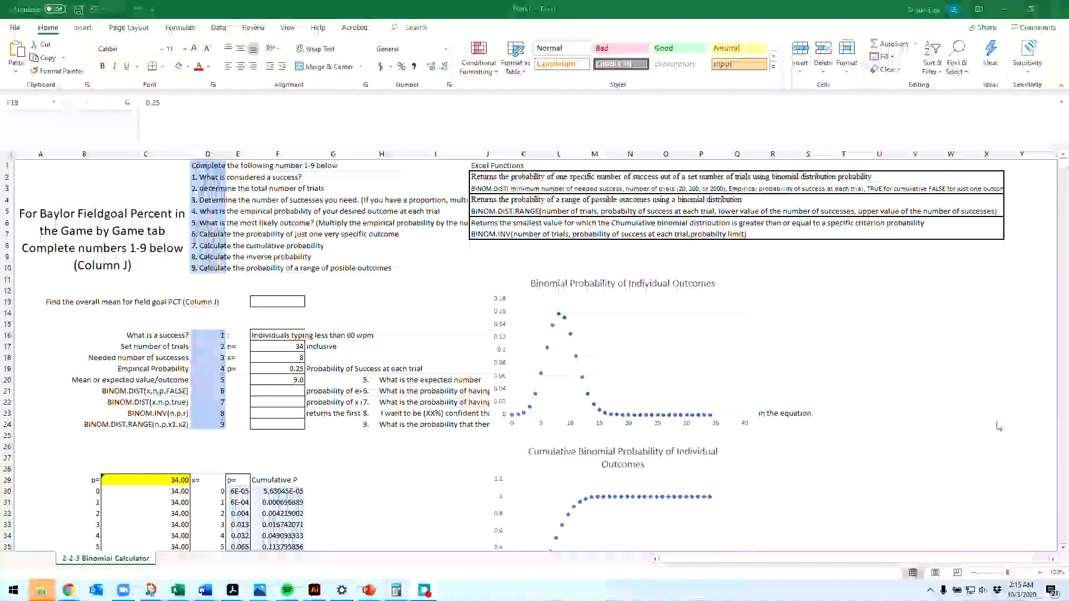
left_click(282, 356)
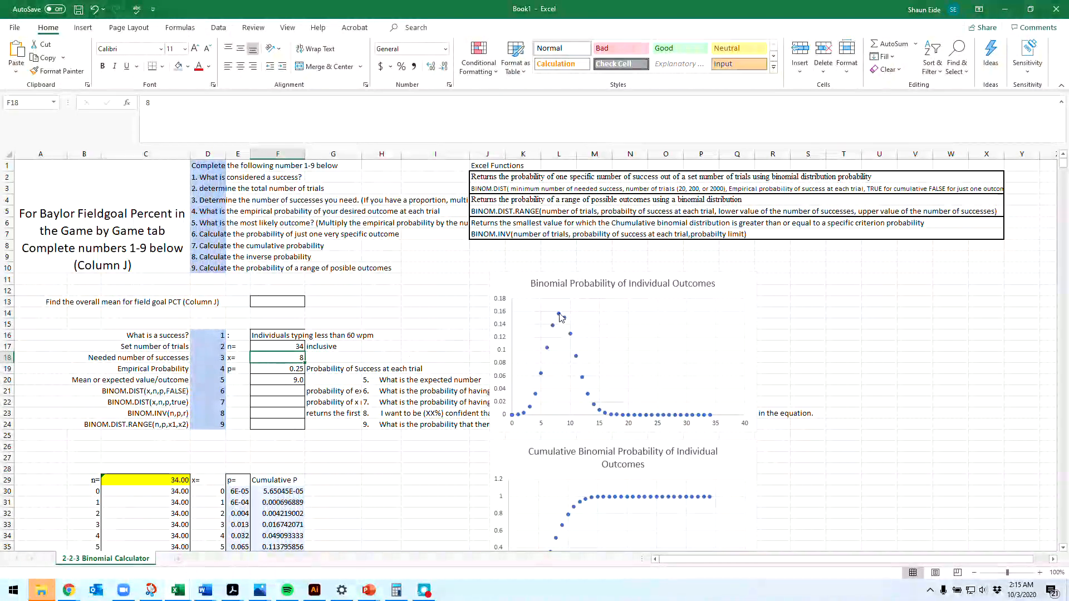
mouse_move(561, 318)
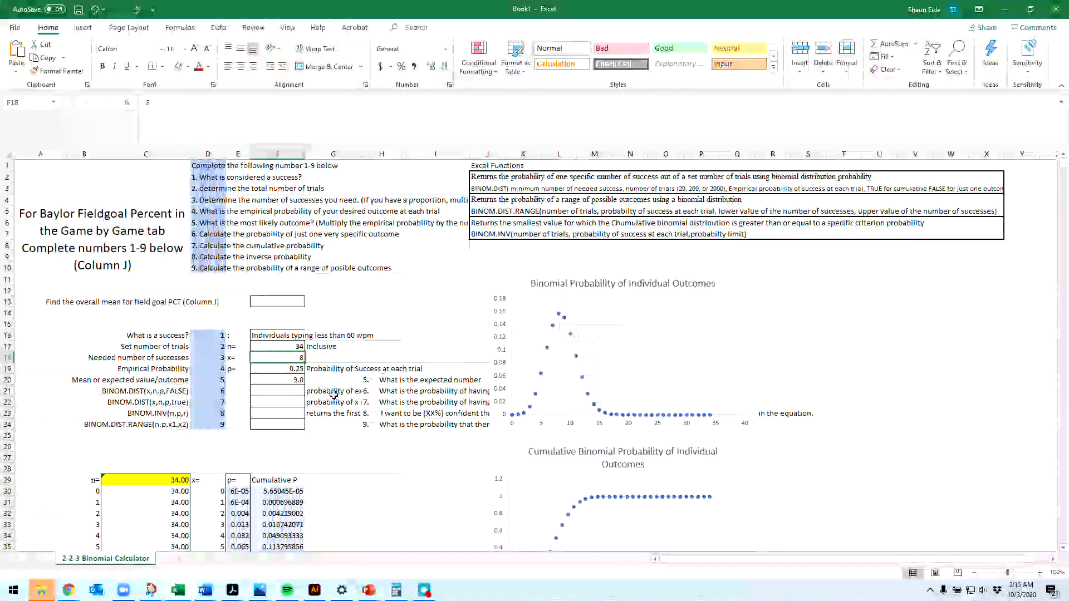
Step: Calculate the probability of exactly 8 successes in F21 with the formula =binom.dist(8,34, .25, False)
left_click(274, 392)
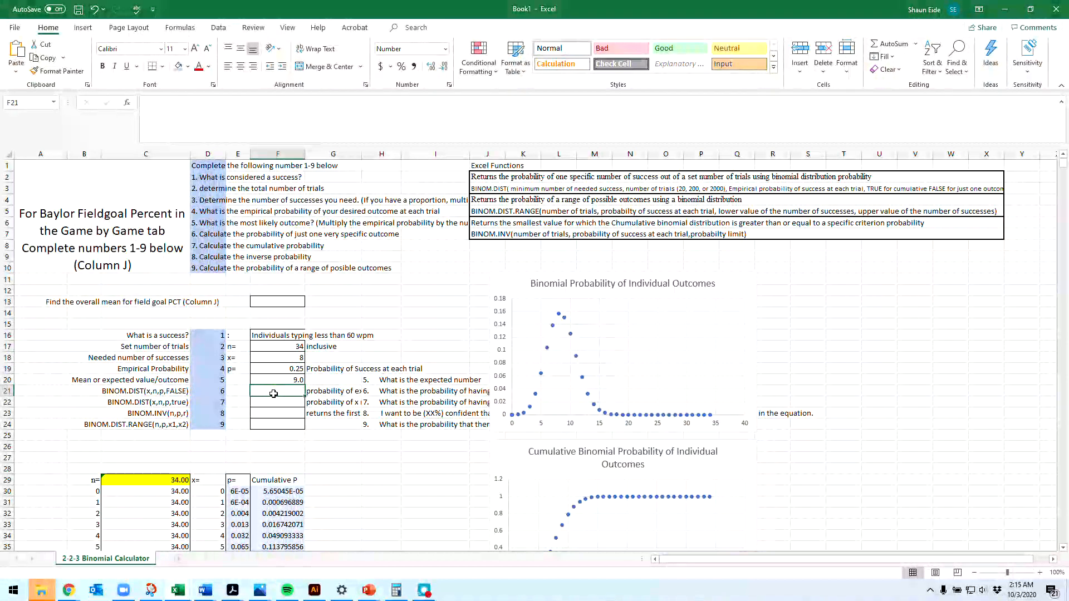
type("=")
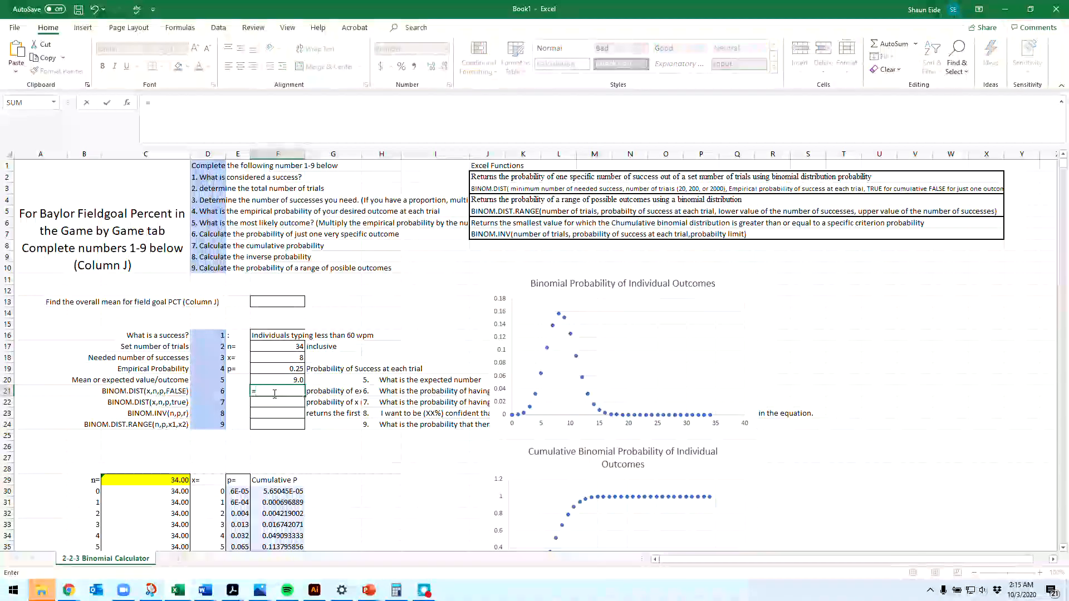
type("bi")
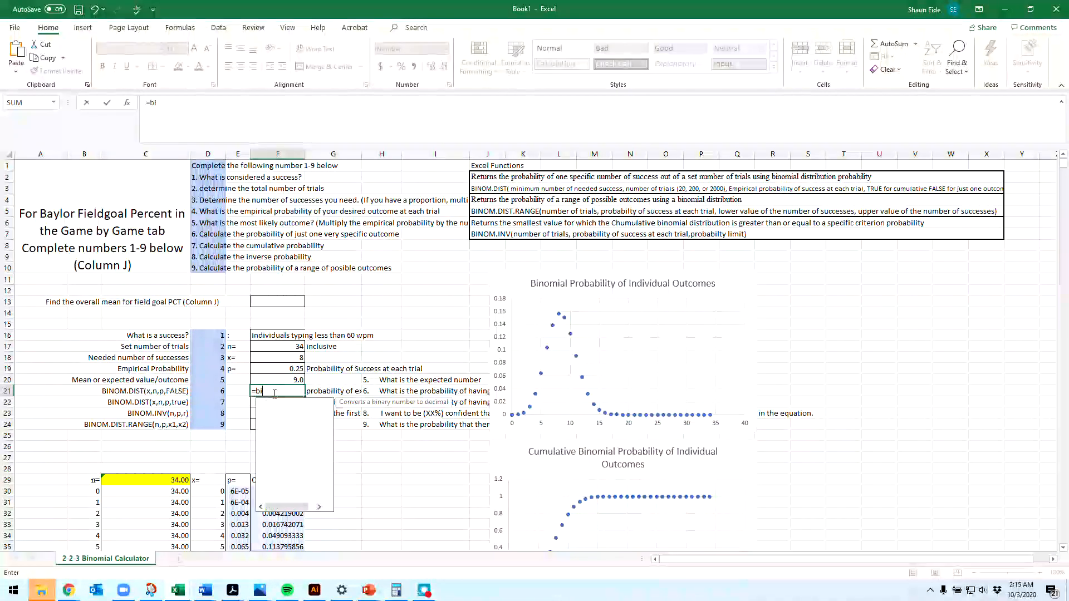
type("nom.d")
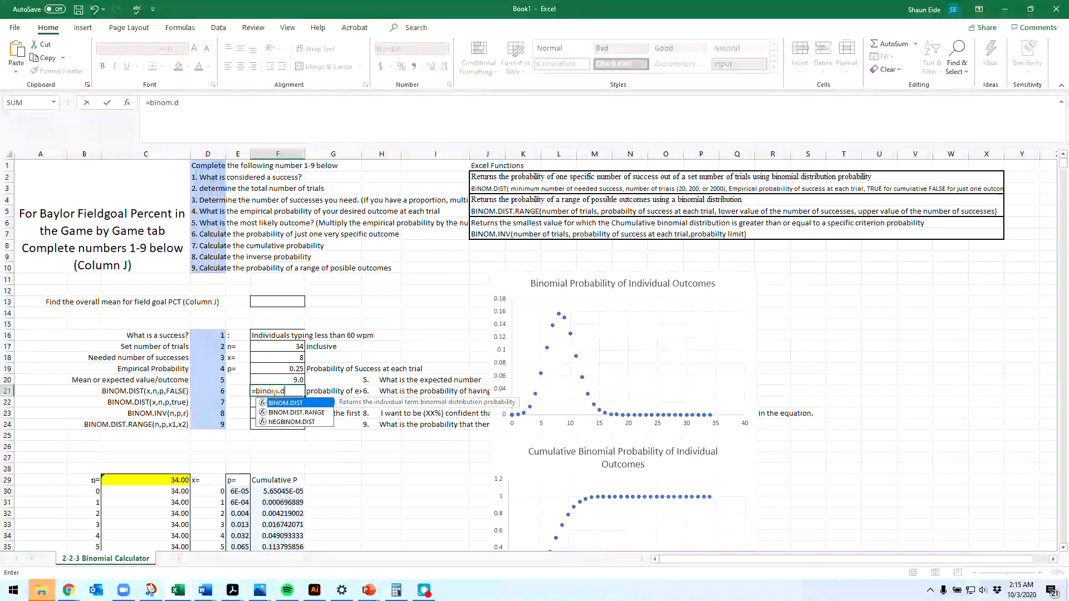
type("ist(")
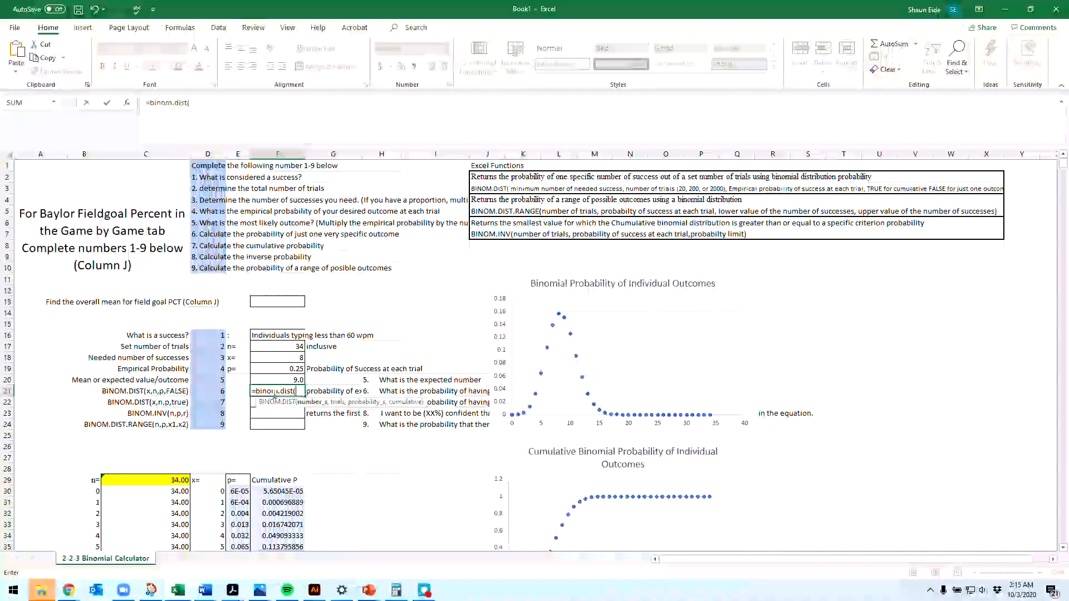
type("8,")
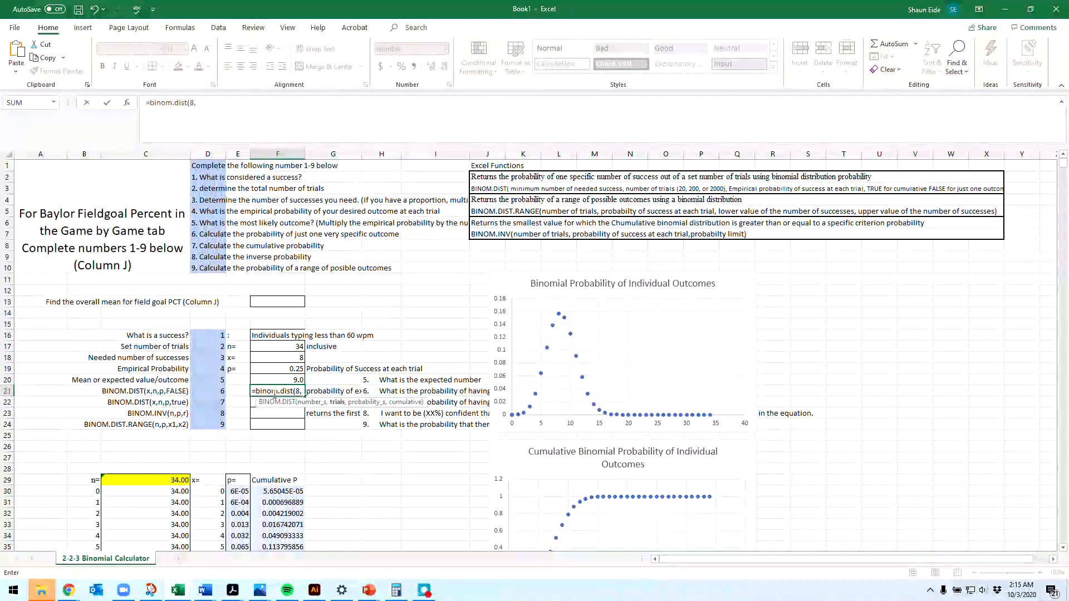
type("34,")
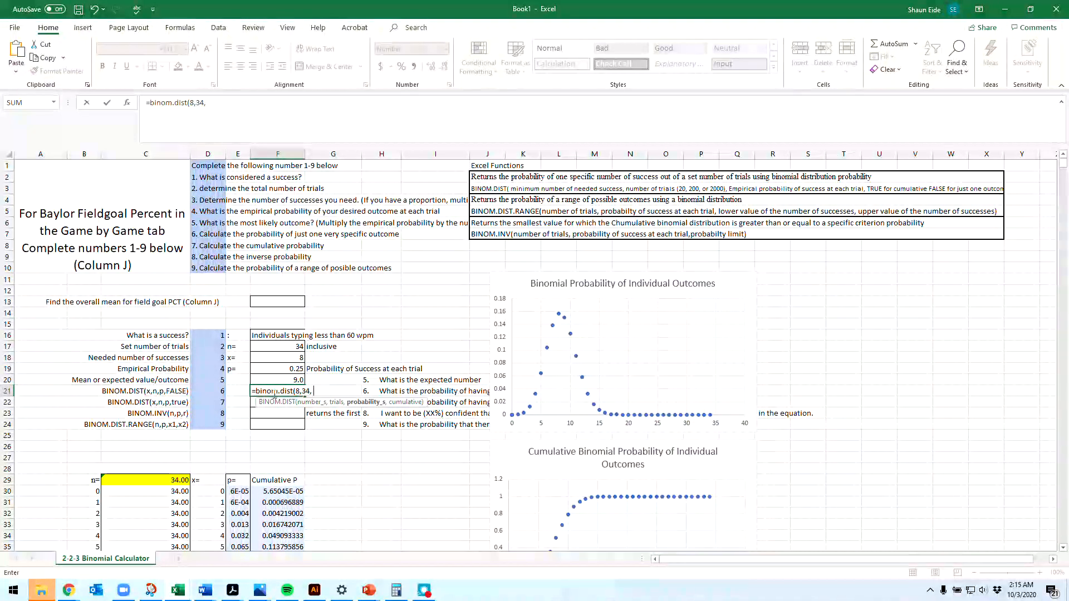
type(" .2")
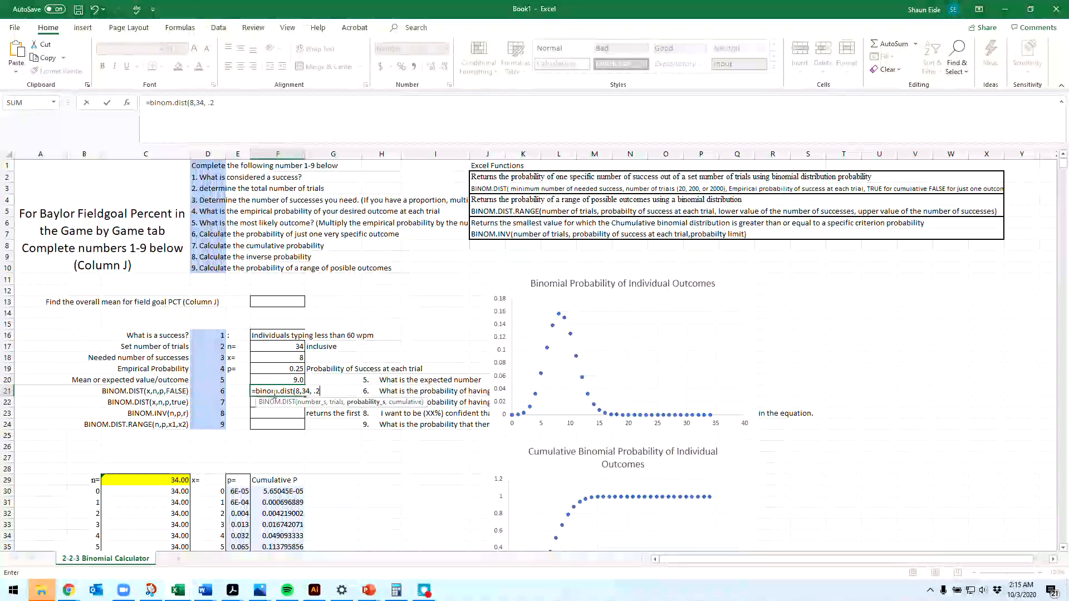
type("5, ")
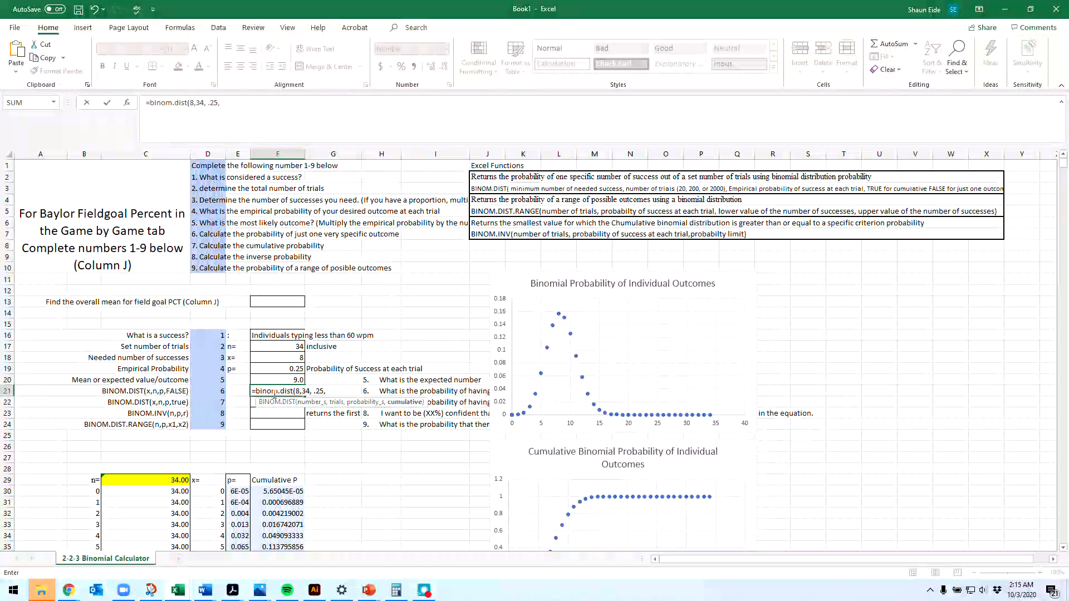
type("False)")
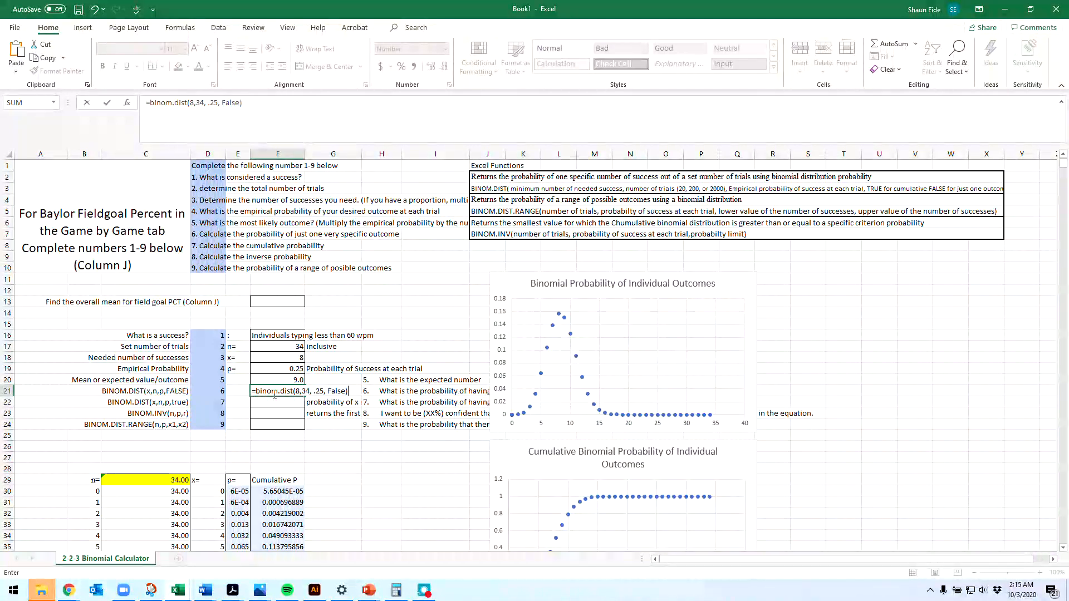
key("Return")
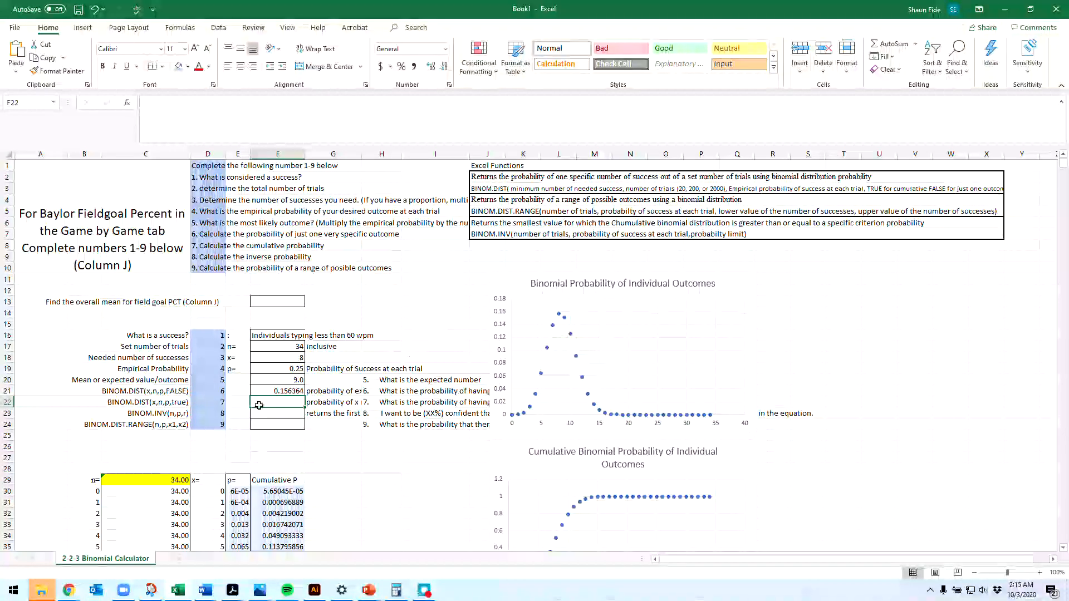
left_click(284, 393)
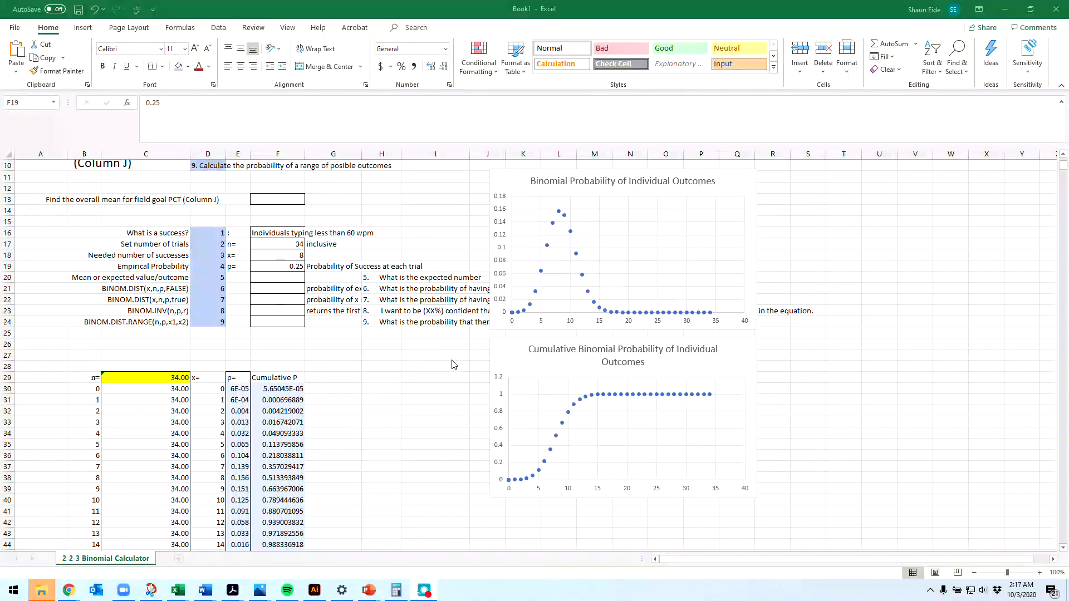
Step: Calculate the mean or expected value in F20 with cell references, multiplying the empirical probability by the number of trials as =F19*F17
left_click(261, 278)
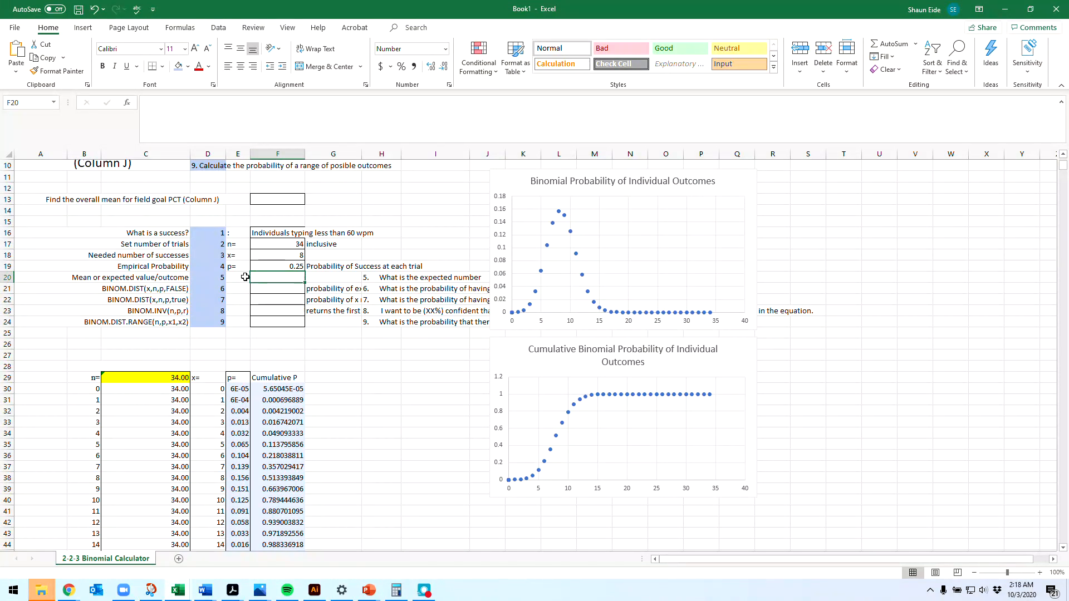
left_click(284, 267)
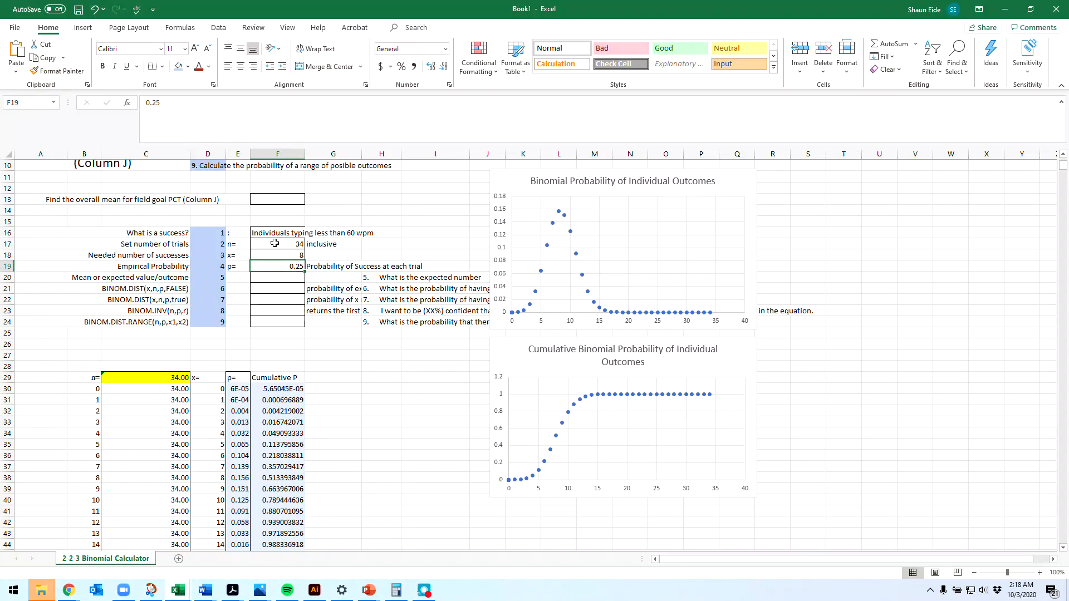
left_click(274, 243)
left_click(280, 276)
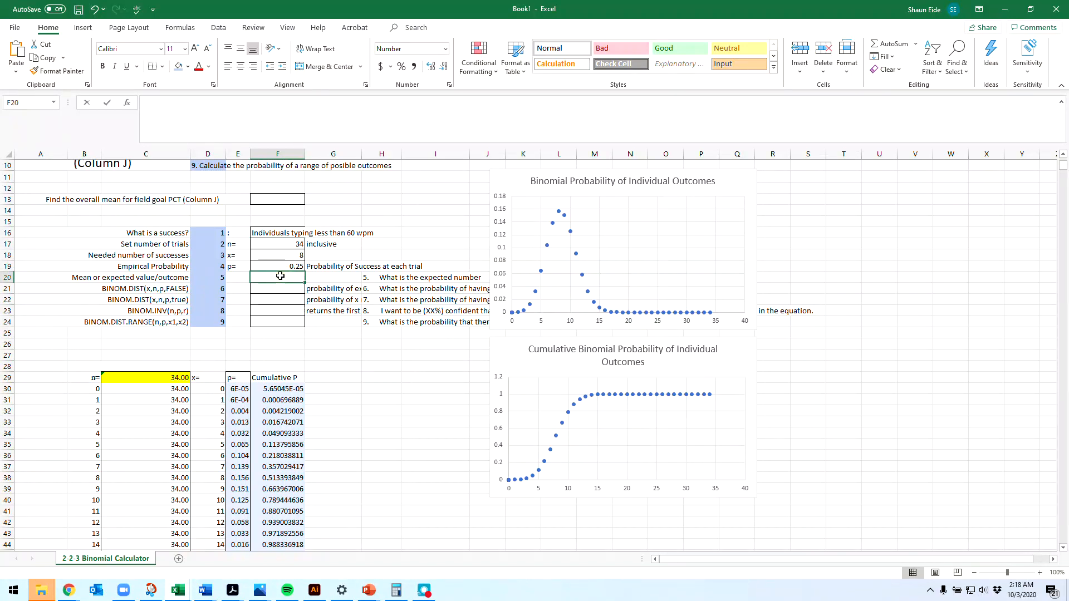
double_click(280, 275)
type("=")
scroll(281, 275, "up", 1)
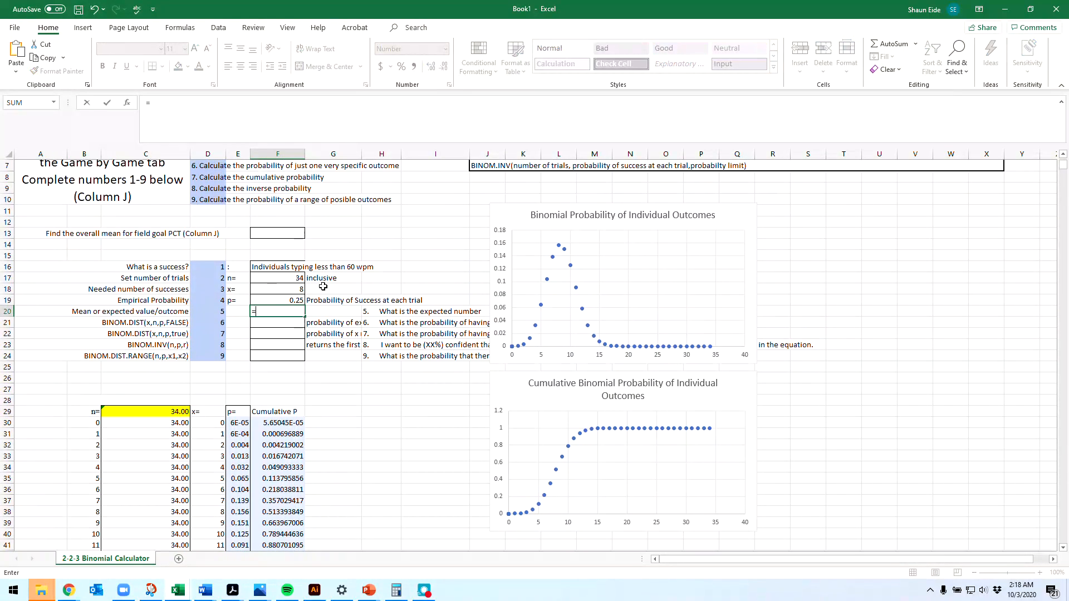
left_click(291, 302)
type("*")
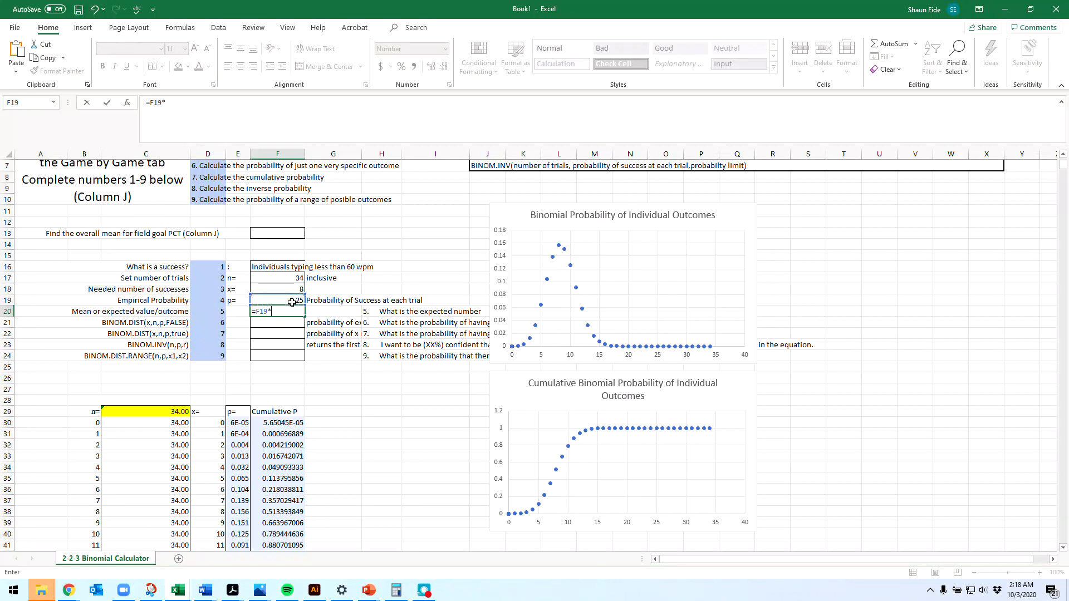
left_click(288, 274)
key("Return")
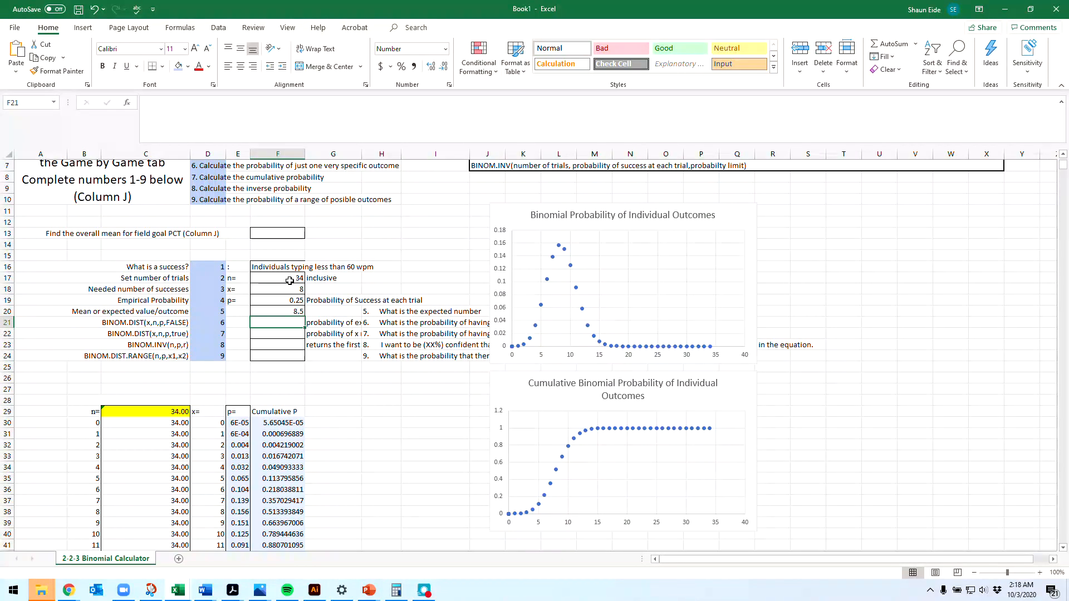
left_click(278, 309)
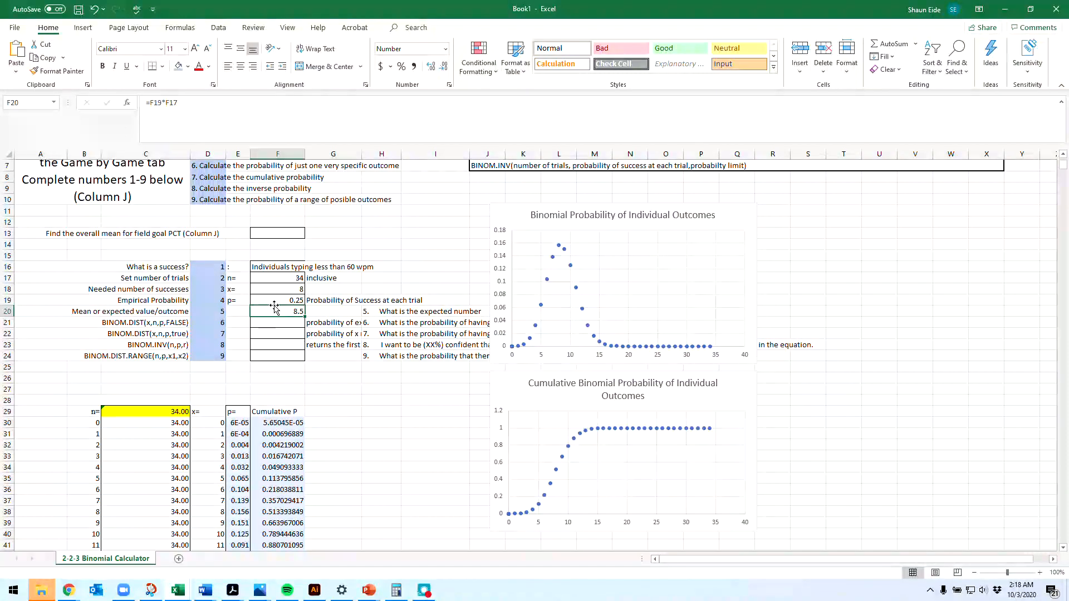
left_click(266, 322)
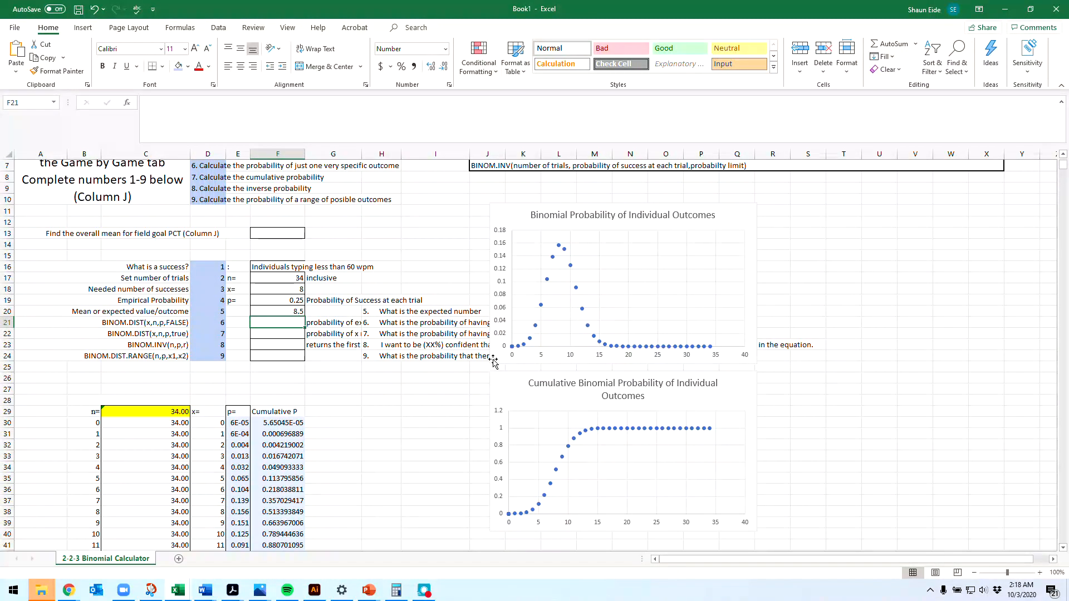
Step: Check the point for 8 successes on the individual outcomes chart and replace the expected value in F20 with 8
mouse_move(515, 350)
mouse_move(560, 248)
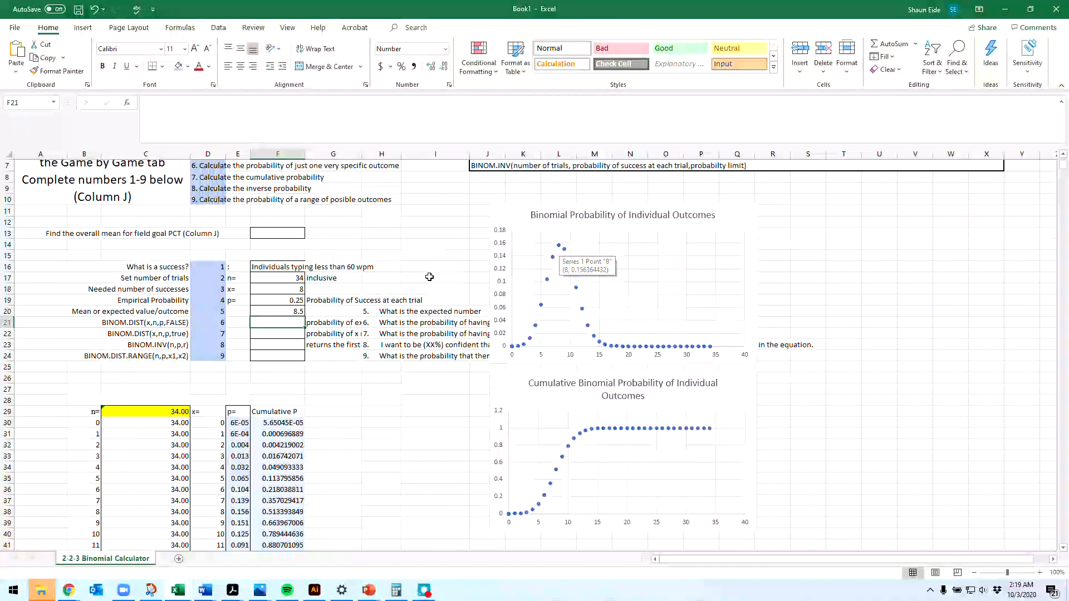
left_click(295, 312)
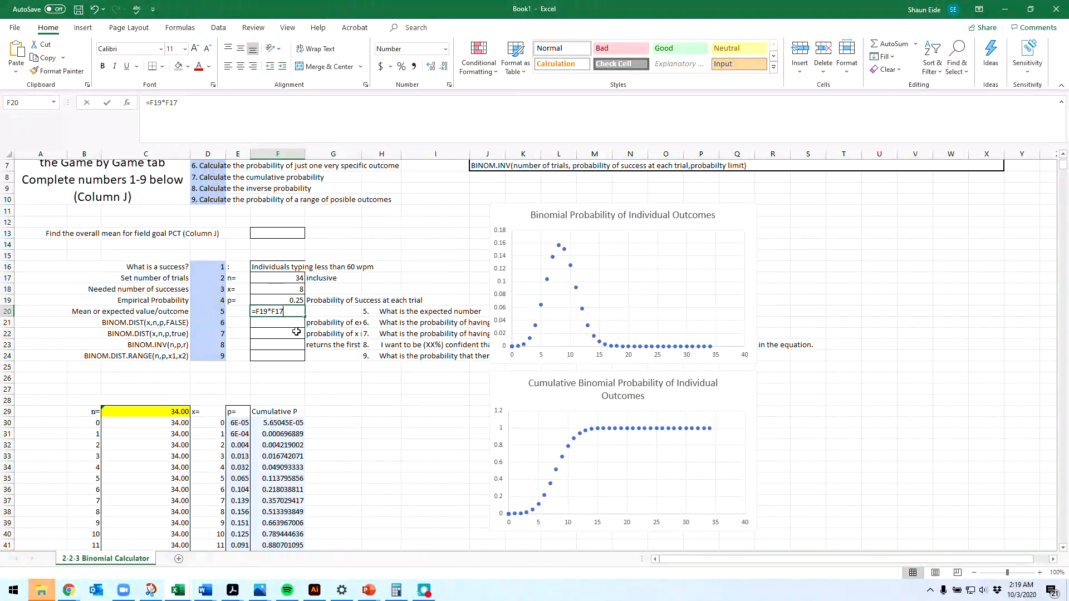
key("BackSpace")
key("BackSpace")
key("BackSpace")
key("BackSpace")
key("BackSpace")
key("BackSpace")
key("BackSpace")
key("BackSpace")
type("8")
left_click(283, 323)
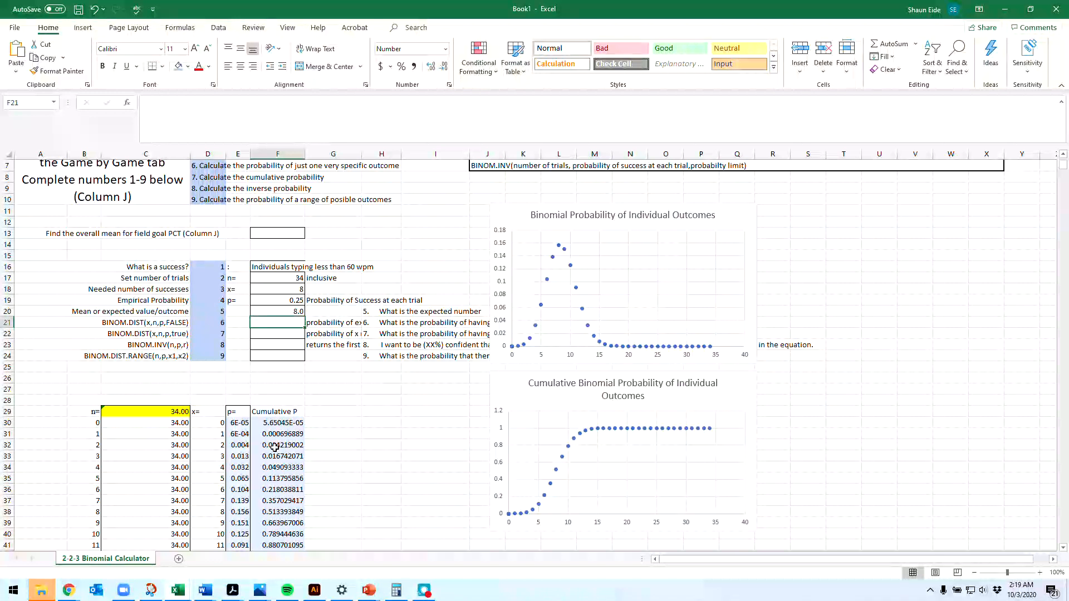
Step: Calculate the probability of exactly 8 successes in F21 with the formula =binom.dist(8,34,.25, false)
type("f")
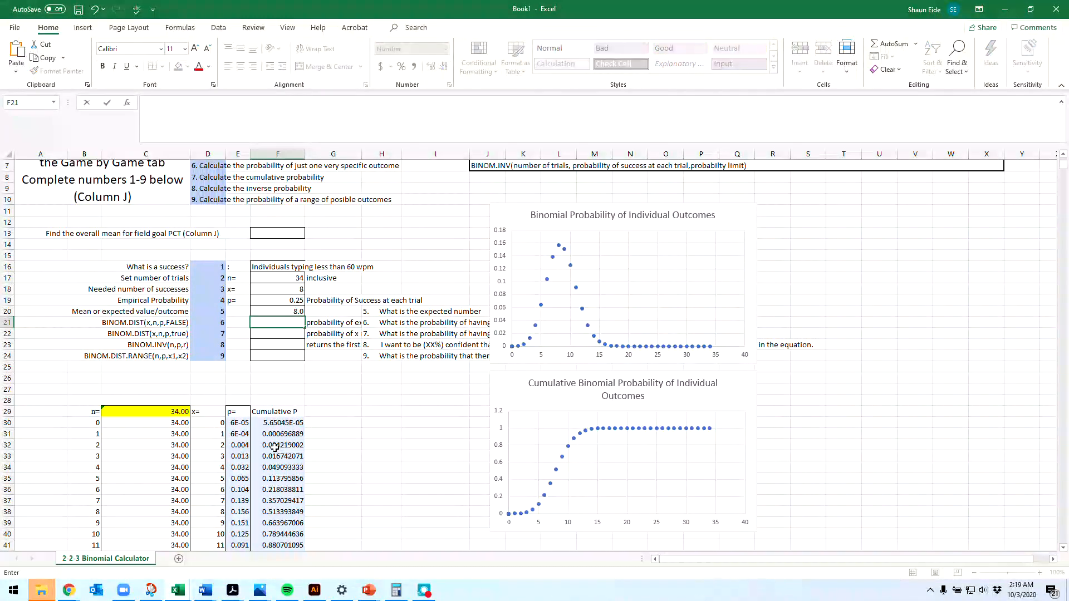
type("=")
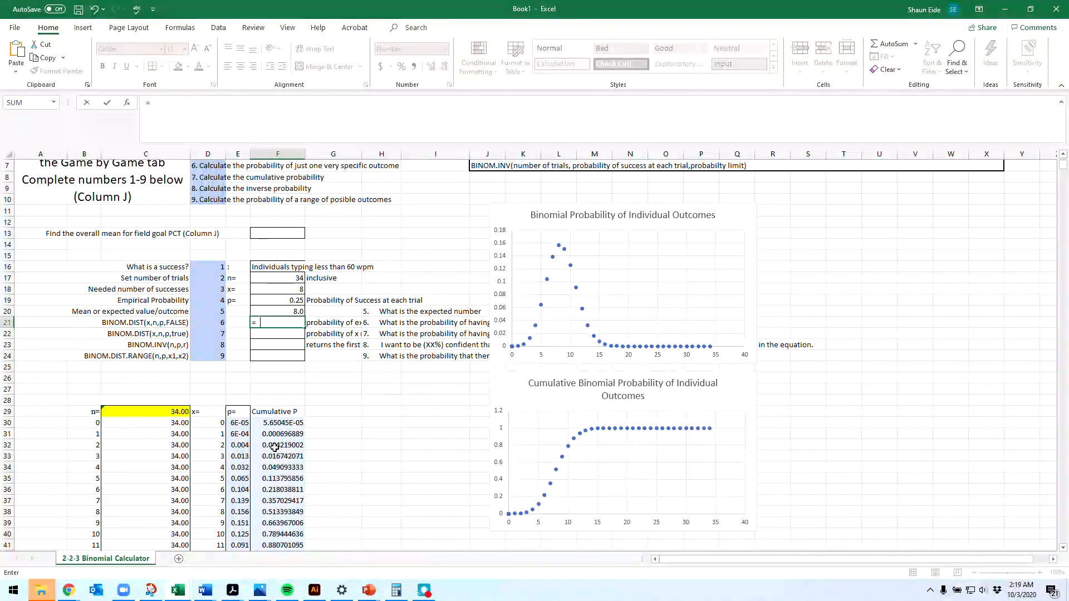
type("binom")
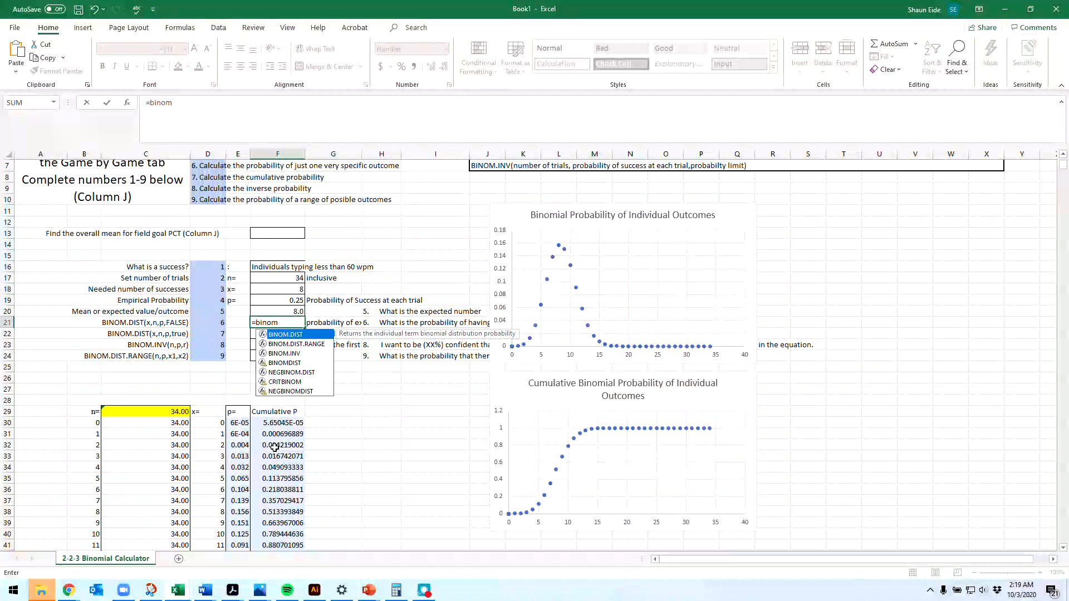
type(".dist(")
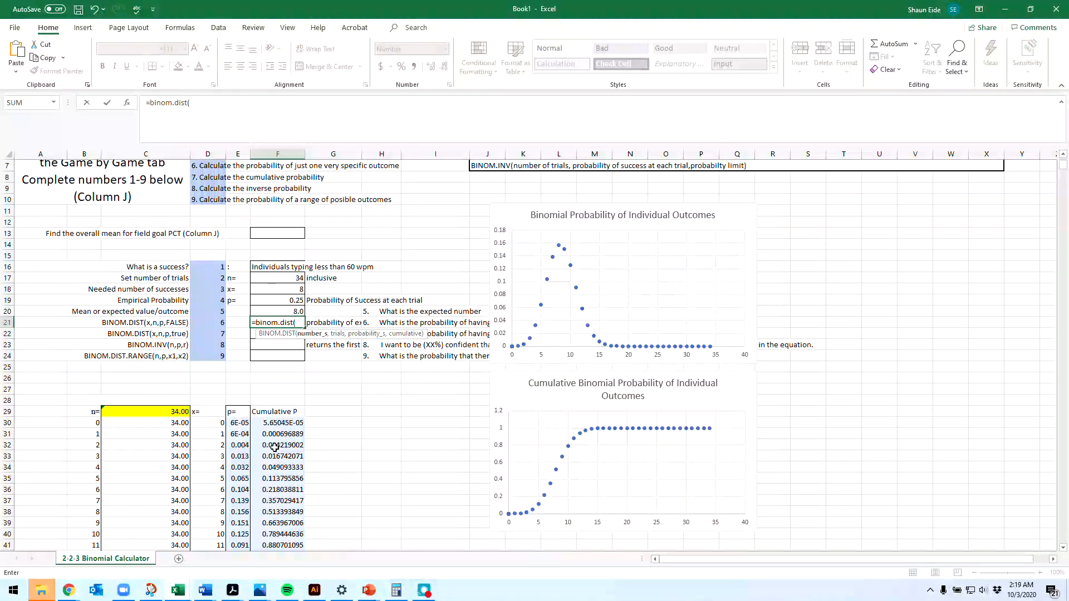
type("8,34,.")
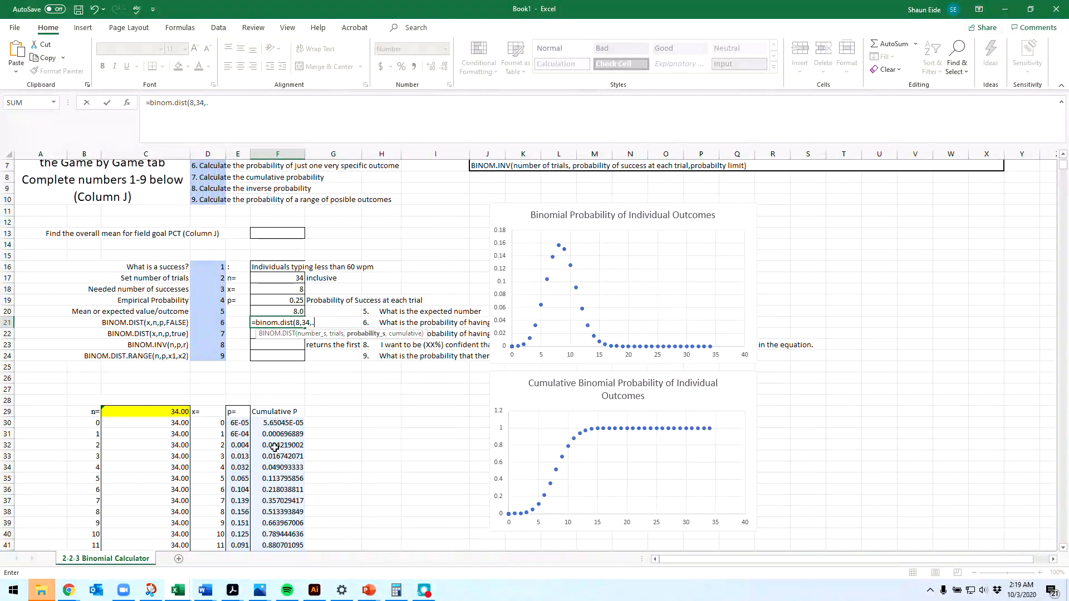
type("25, fa")
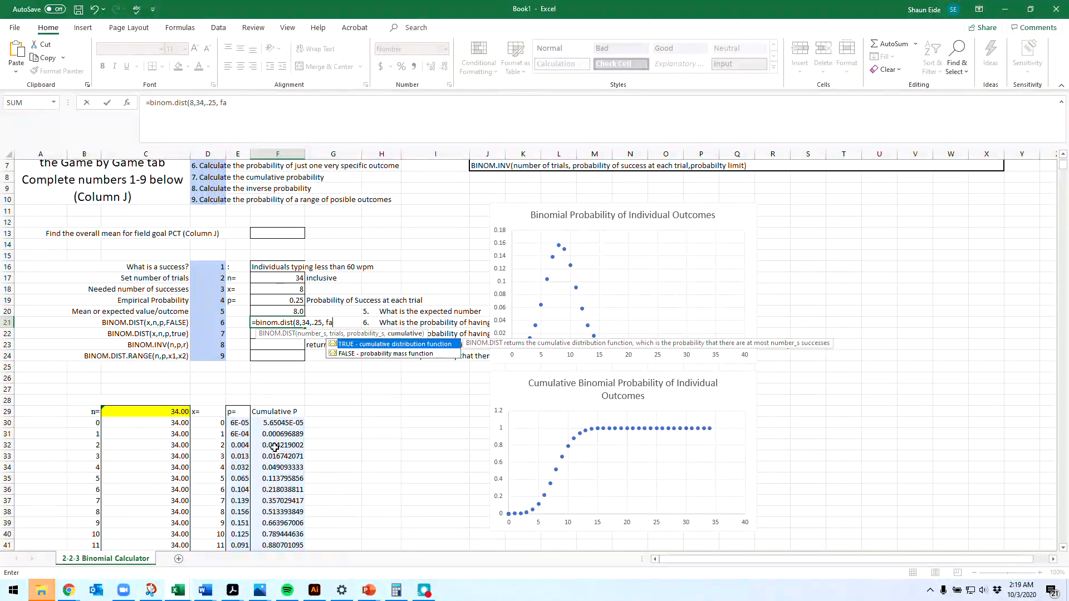
type("lse)")
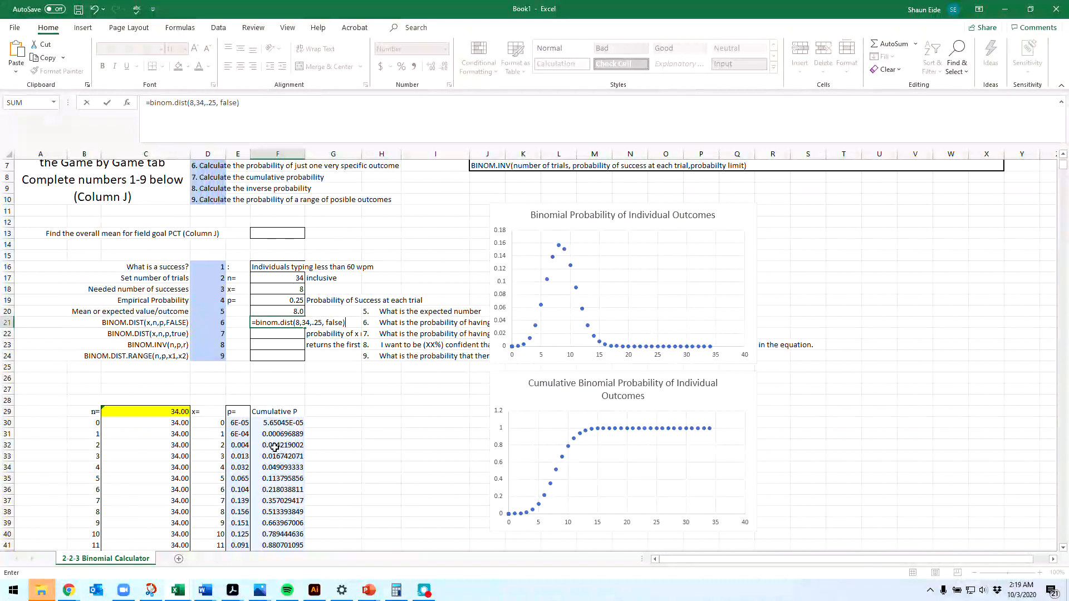
key("Return")
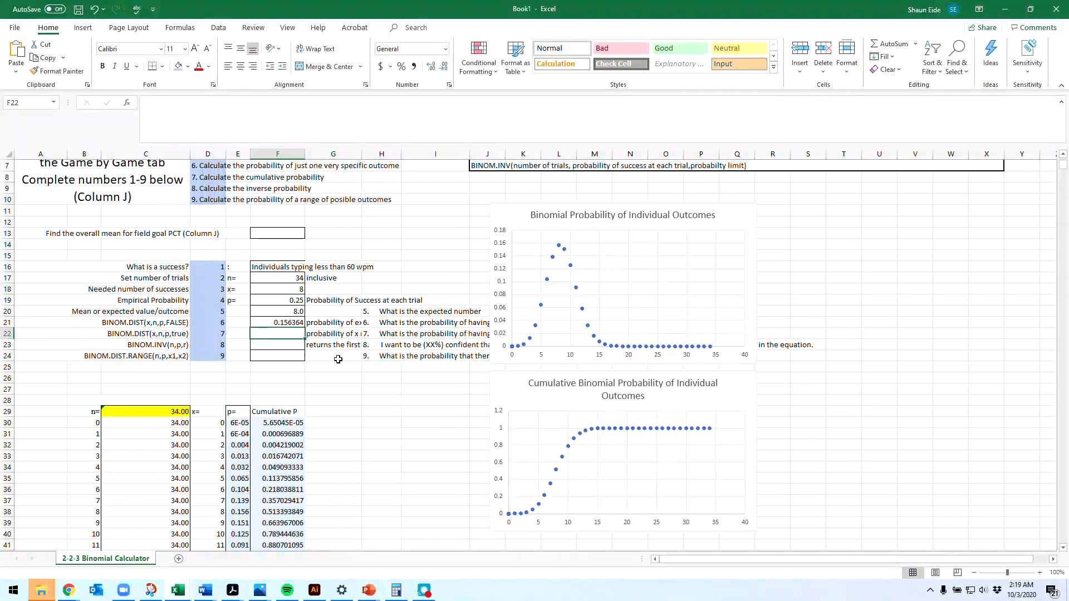
Step: Record the probability of exactly 8 successes in G26 as the fixed value .156364 for comparison
double_click(347, 378)
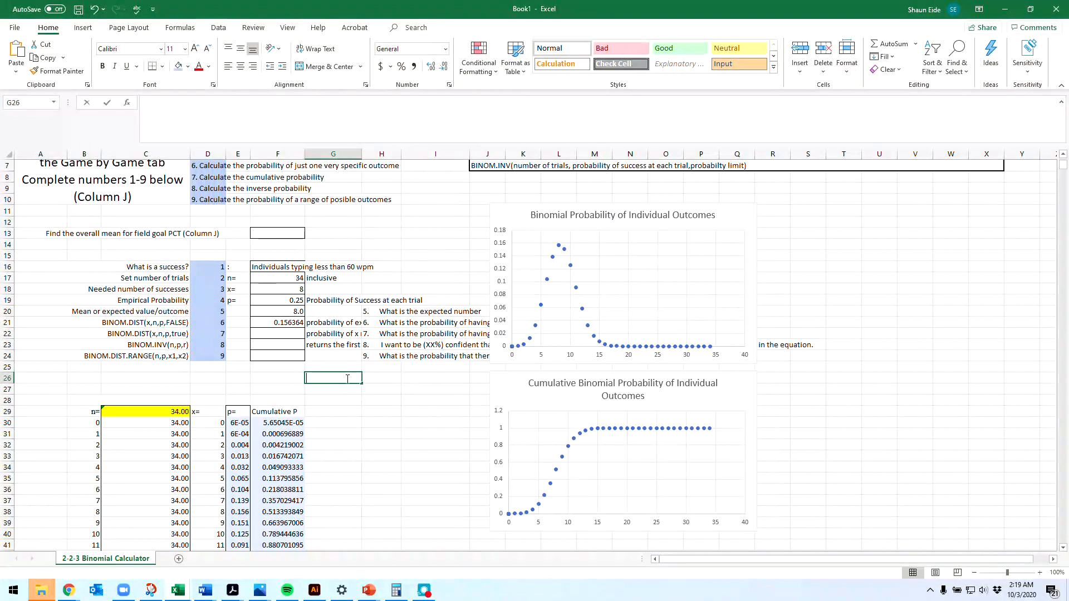
type(".15")
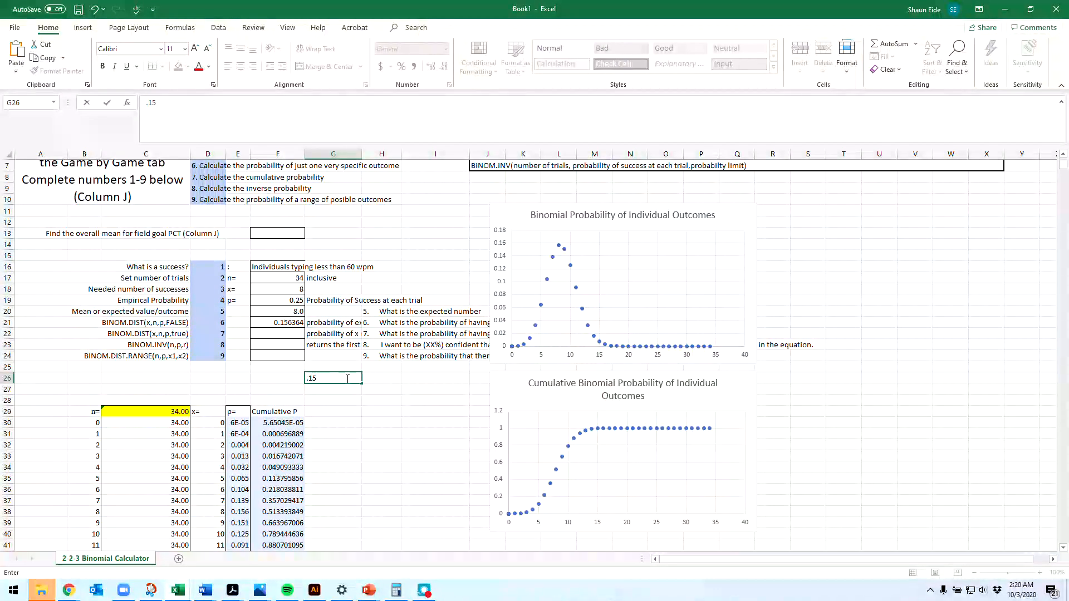
type("63")
type("64")
key("Return")
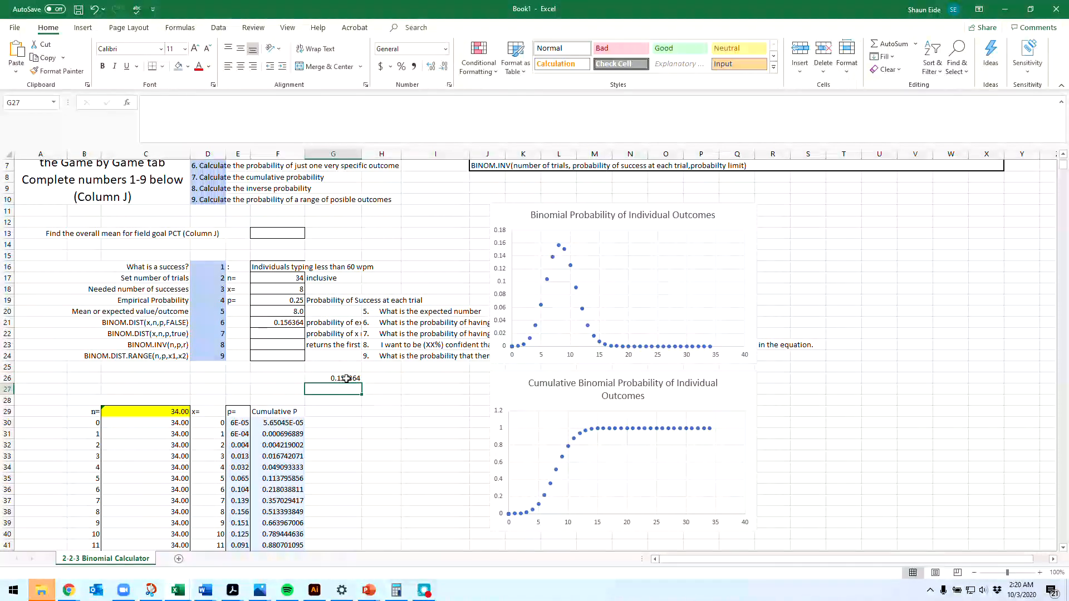
left_click(331, 378)
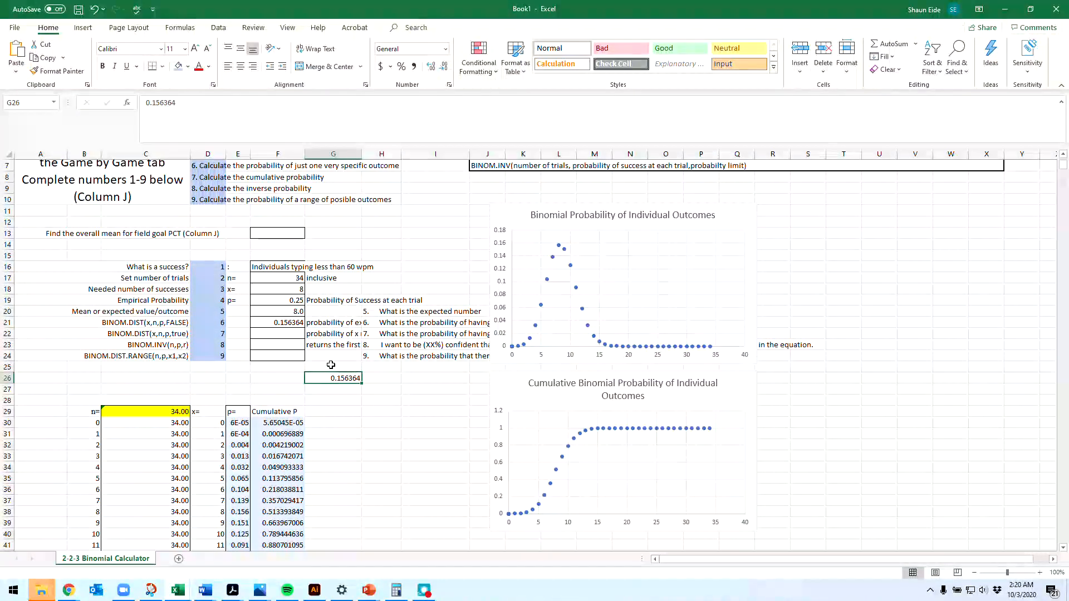
left_click(330, 365)
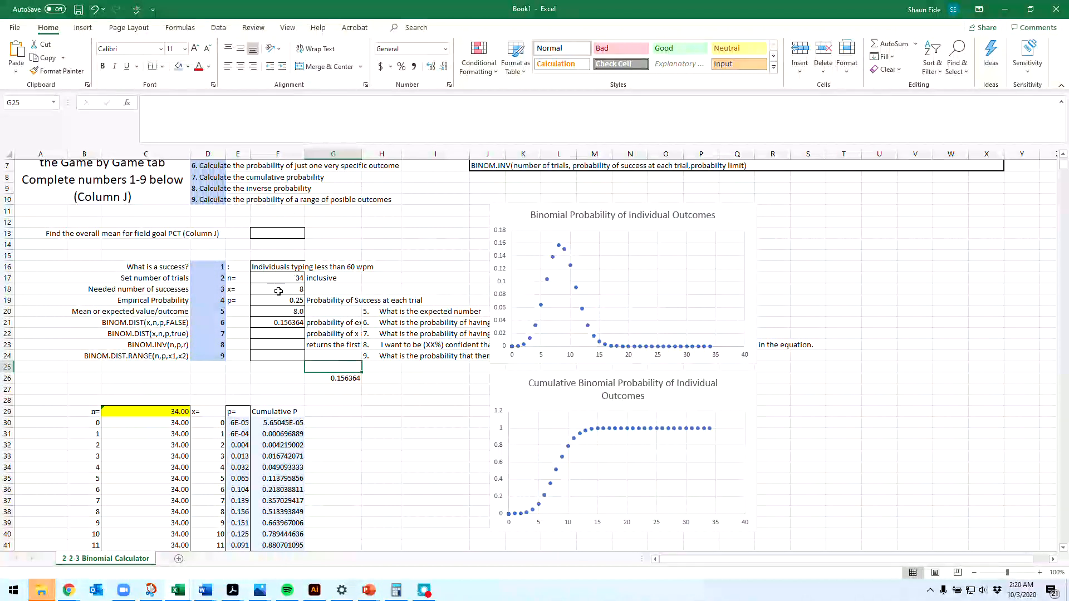
Step: Change the number of successes in F21's BINOM.DIST formula to 9 and compare the probability with G26
left_click(286, 322)
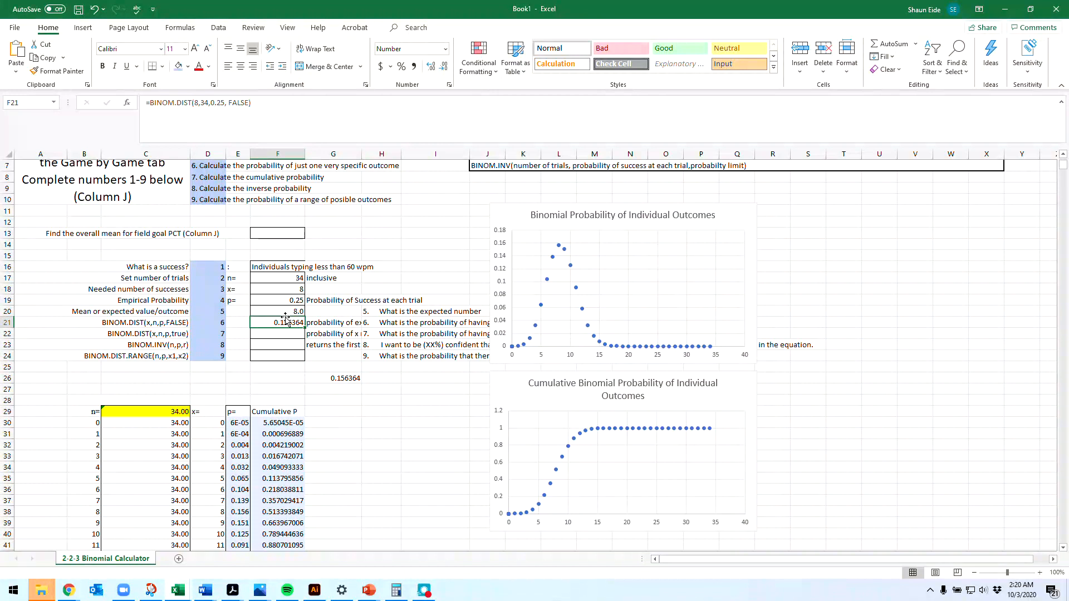
left_click(195, 103)
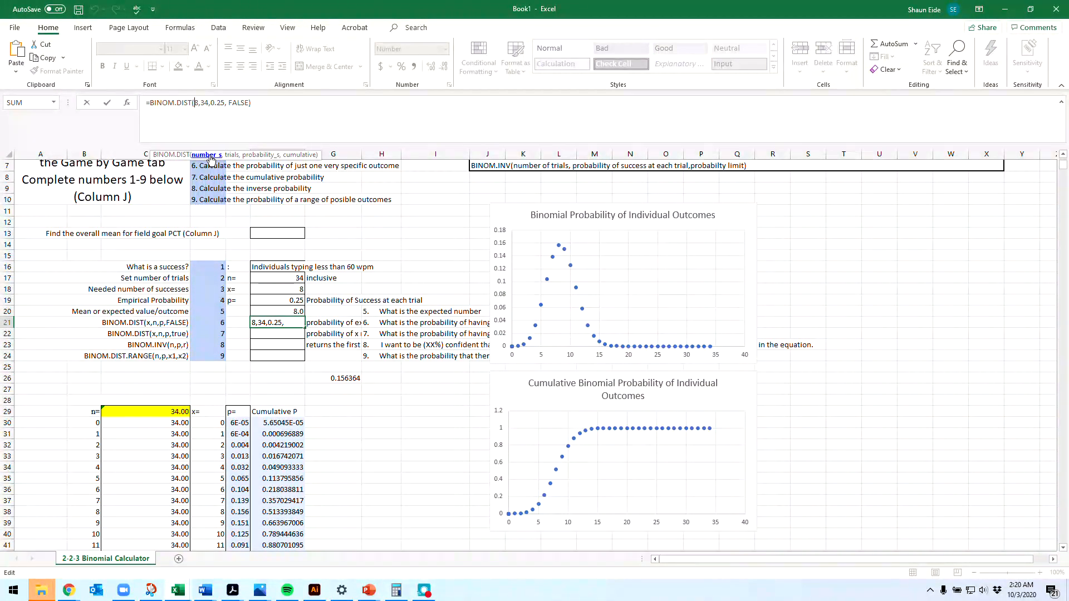
key("Return")
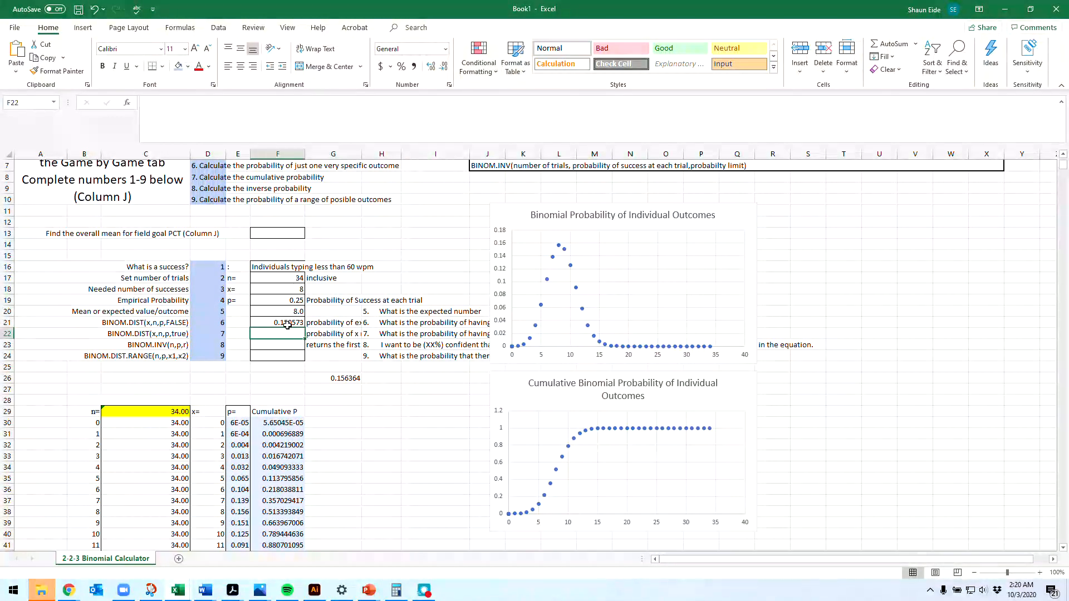
left_click(342, 378)
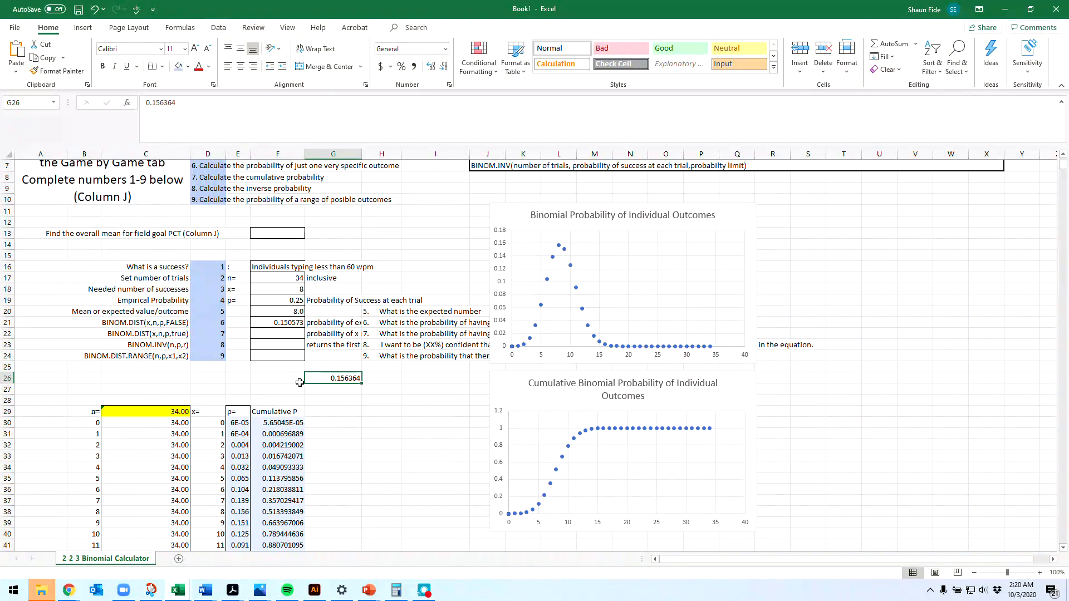
Step: Restore the number of successes in F21's BINOM.DIST formula to 8
left_click(278, 322)
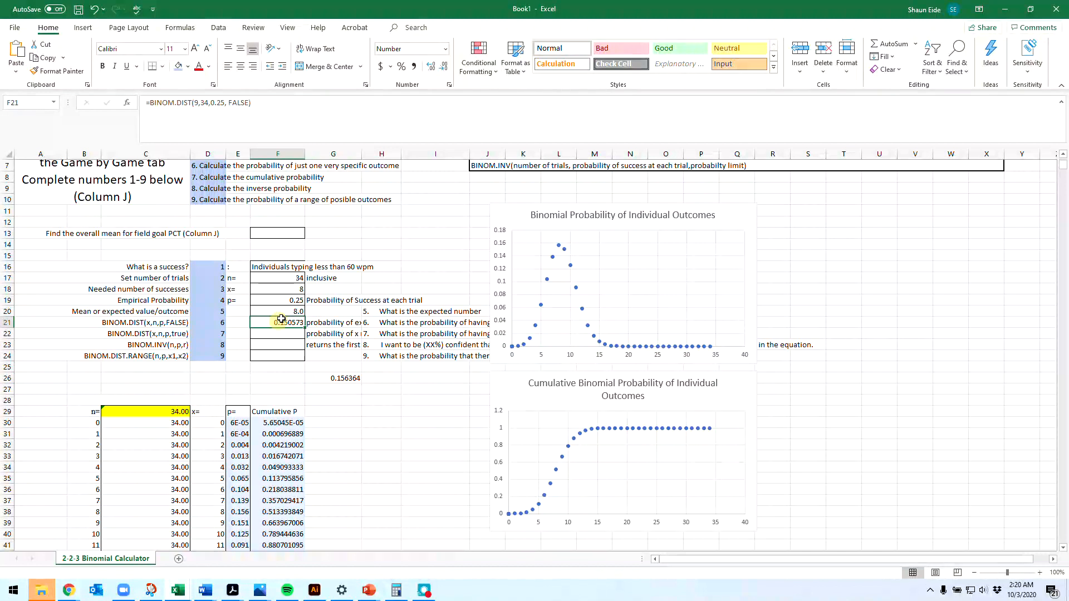
left_click(204, 104)
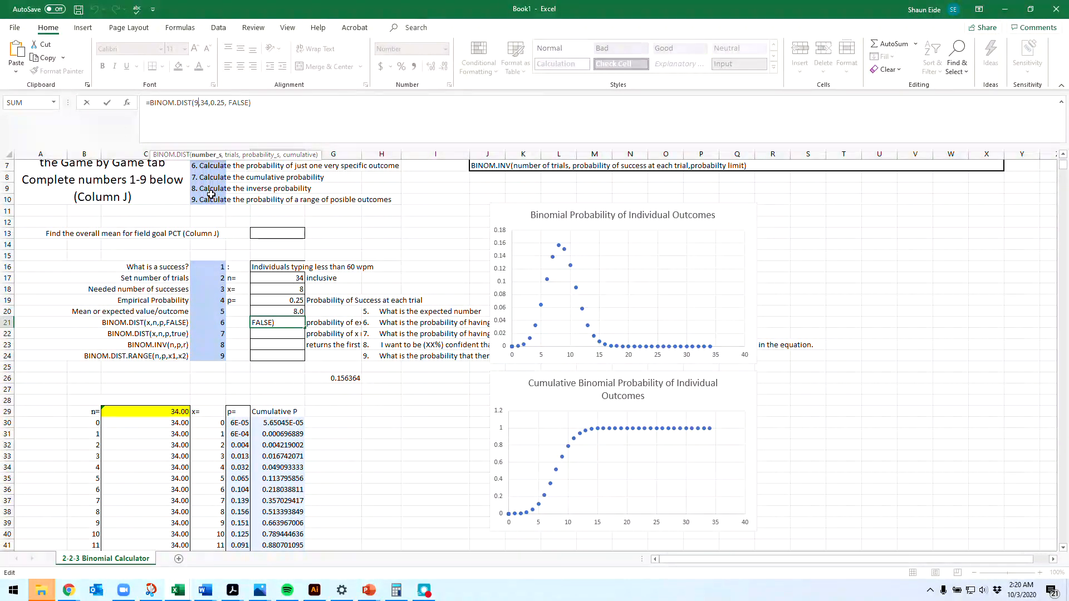
key("BackSpace")
type("8")
left_click_drag(252, 103, 53, 86)
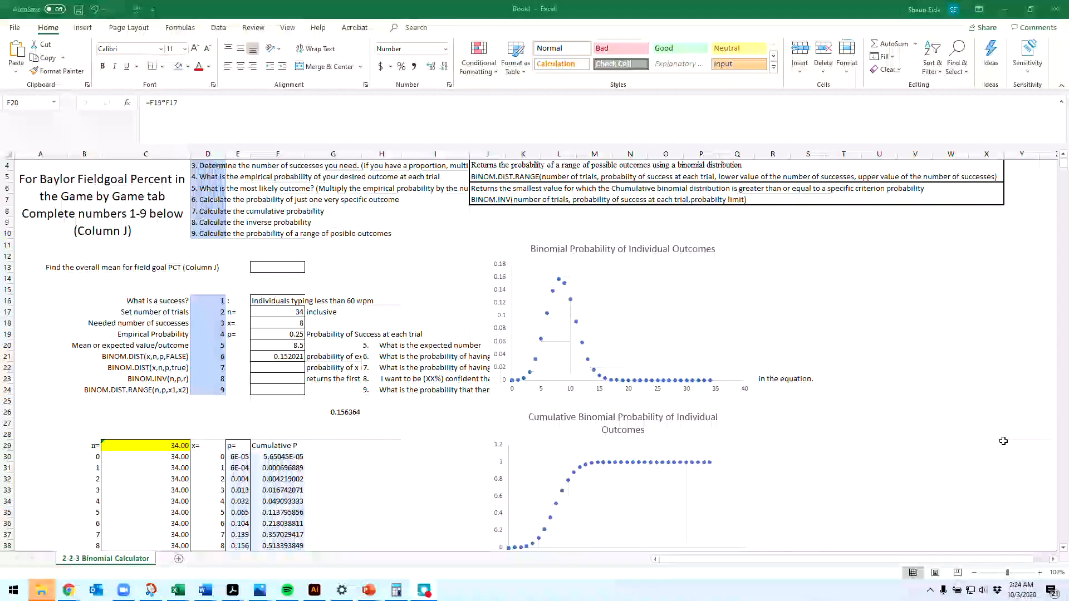
Step: Edit F21 to calculate the probability of 8 successes in 35 trials as =BINOM.DIST(8,35,0.25, FALSE)
left_click(290, 359)
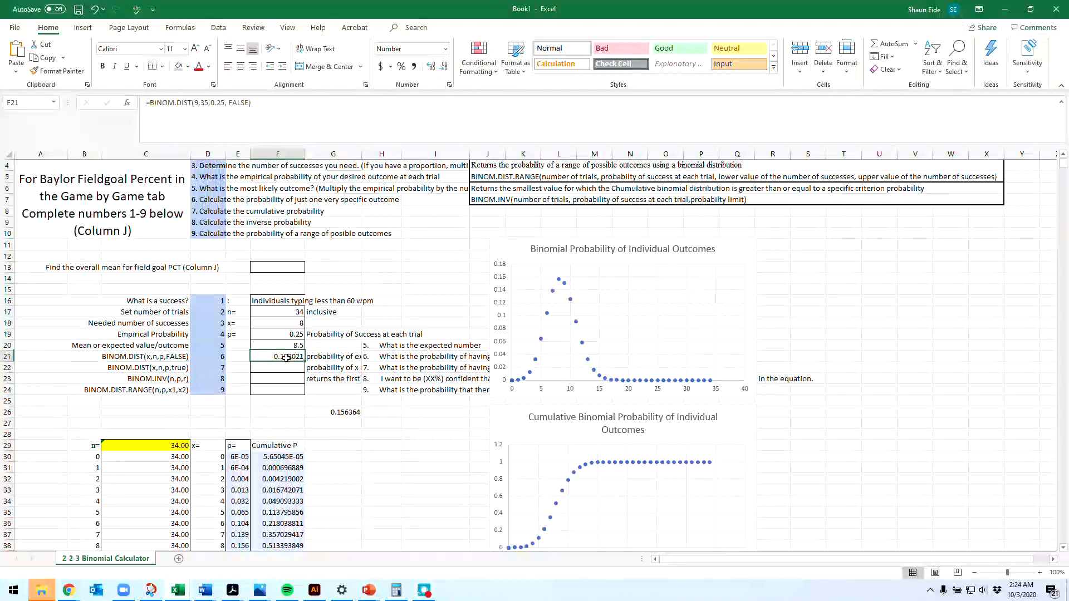
left_click(199, 104)
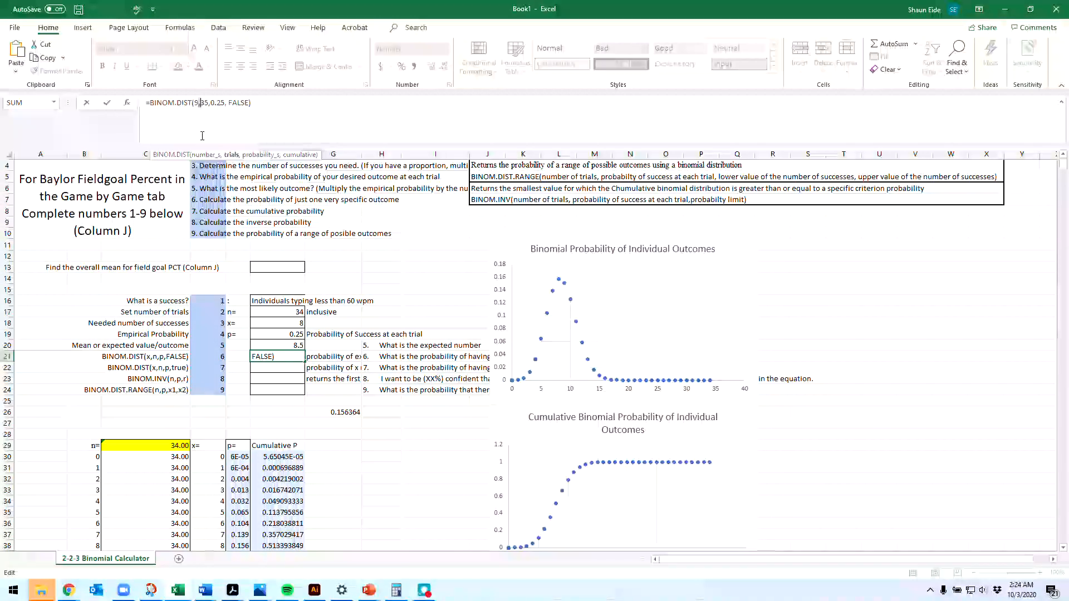
key("BackSpace")
type("8")
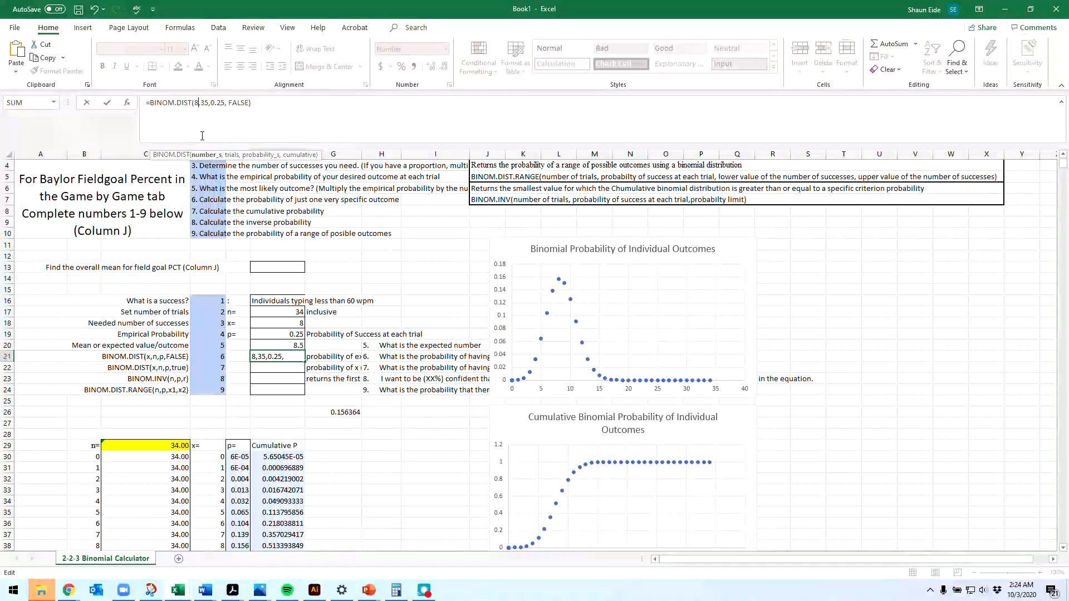
key("Tab")
Step: Set the needed number of successes in F18 to 7
left_click(279, 324)
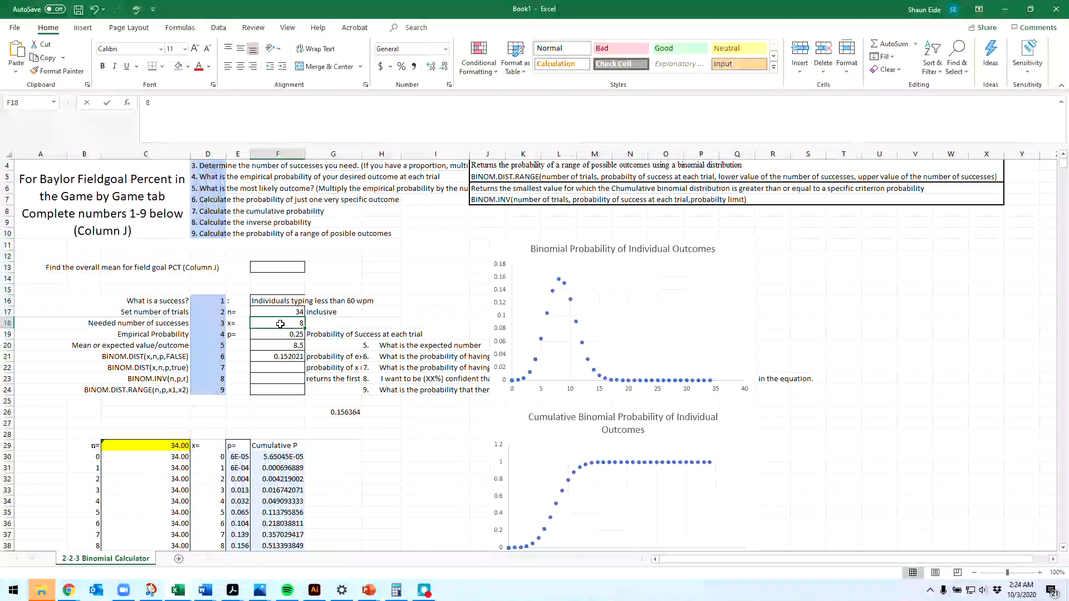
type("7")
left_click(278, 346)
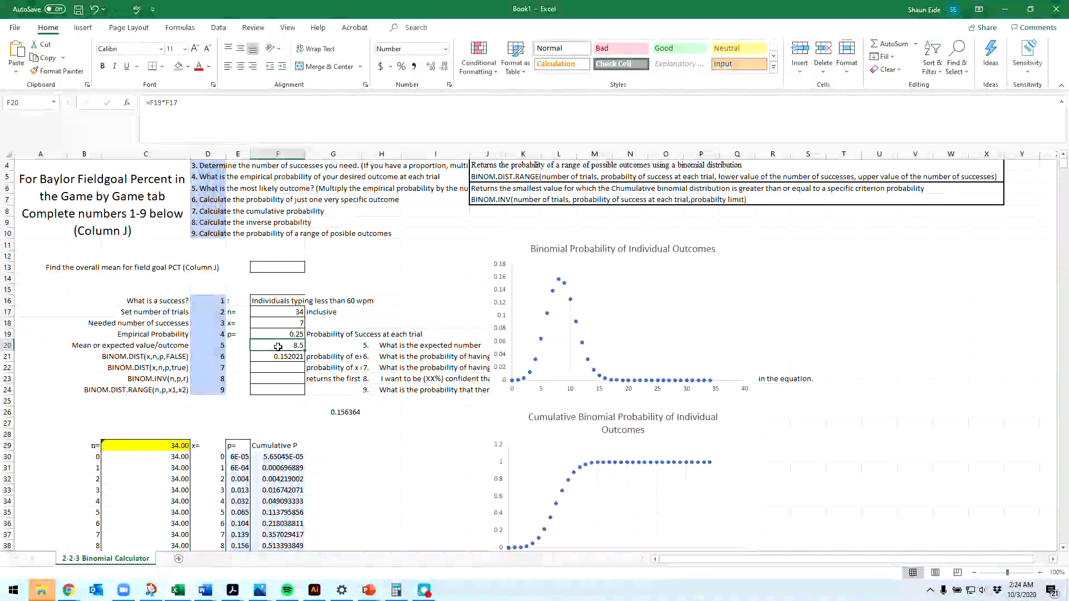
Step: Change the number of successes in F21's BINOM.DIST formula to 7 to match the needed successes
left_click(278, 356)
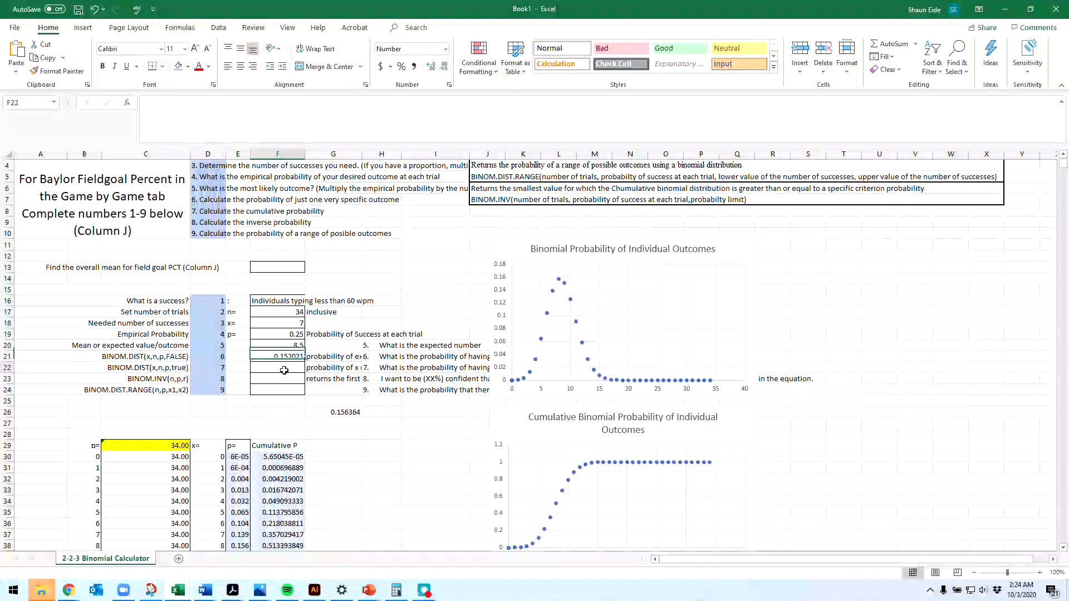
left_click(198, 103)
key("BackSpace")
type("7")
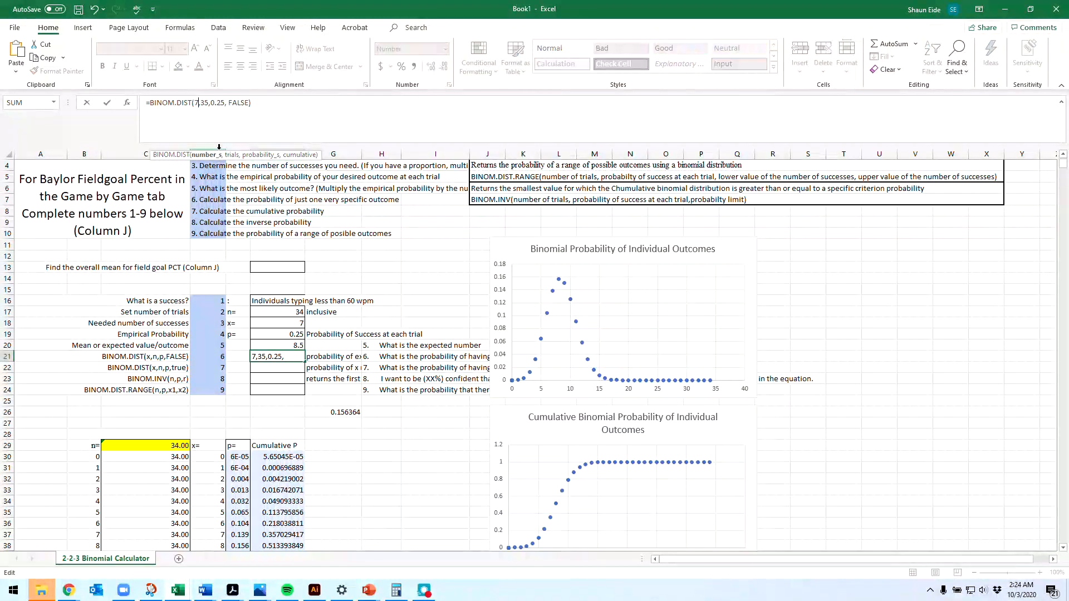
key("ctrl+Return")
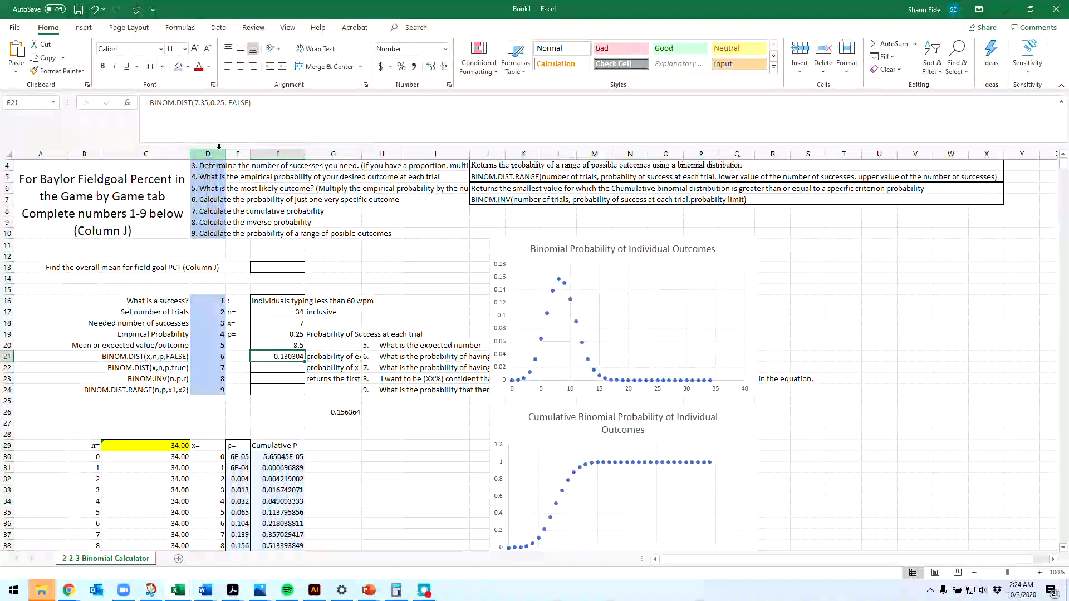
Step: Change the number of trials in F21's BINOM.DIST formula to 34 and reselect the cell to check it
left_click(210, 123)
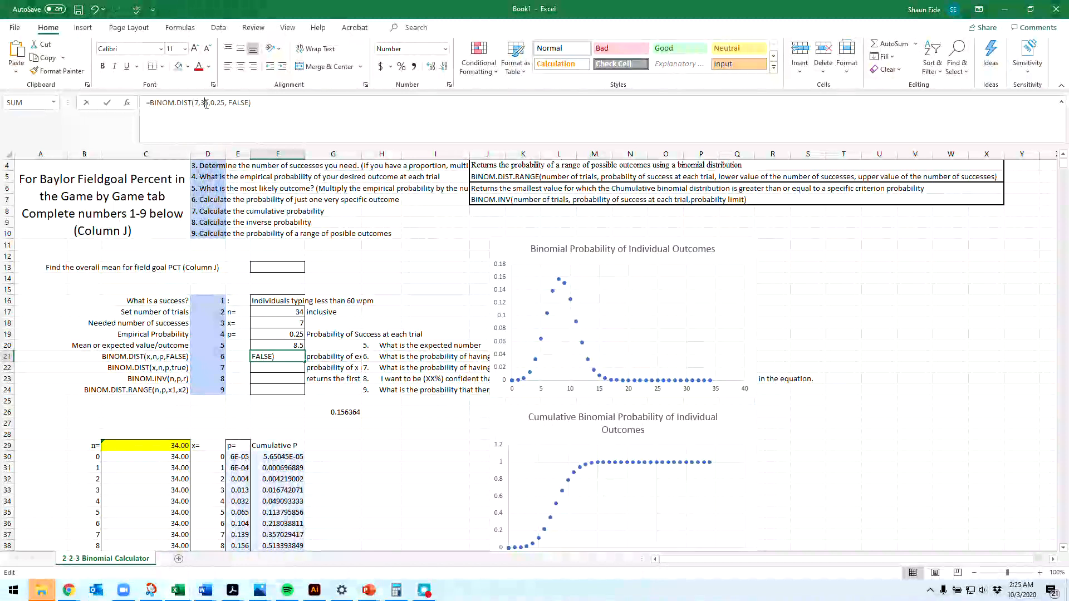
key("Left")
key("Left")
key("Left")
key("Left")
key("Left")
key("Left")
key("Left")
key("Left")
key("Left")
key("Left")
key("Left")
key("Left")
key("Left")
key("BackSpace")
type("4")
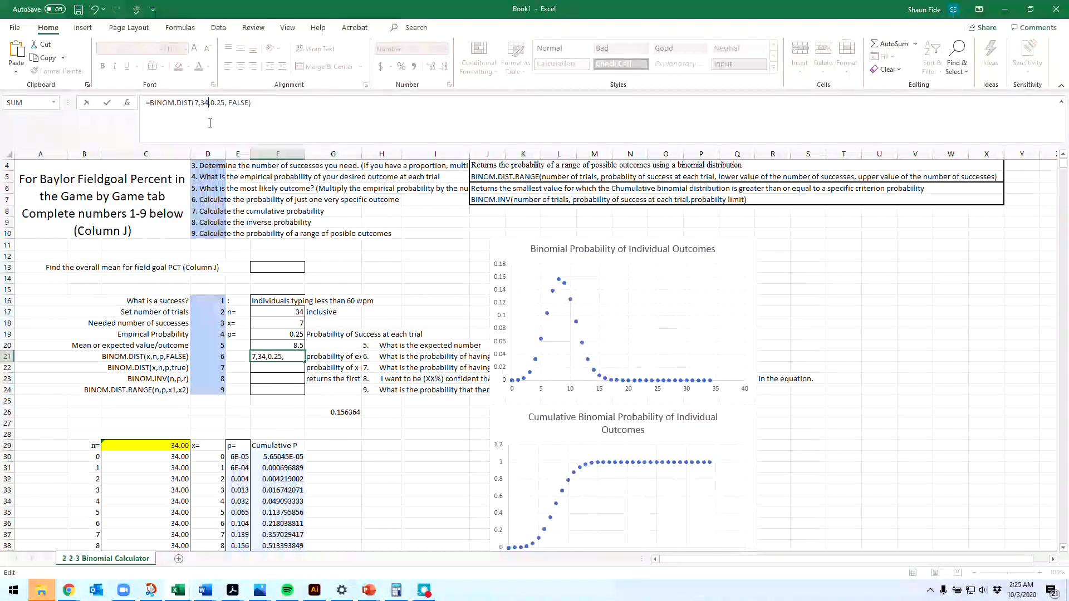
key("Return")
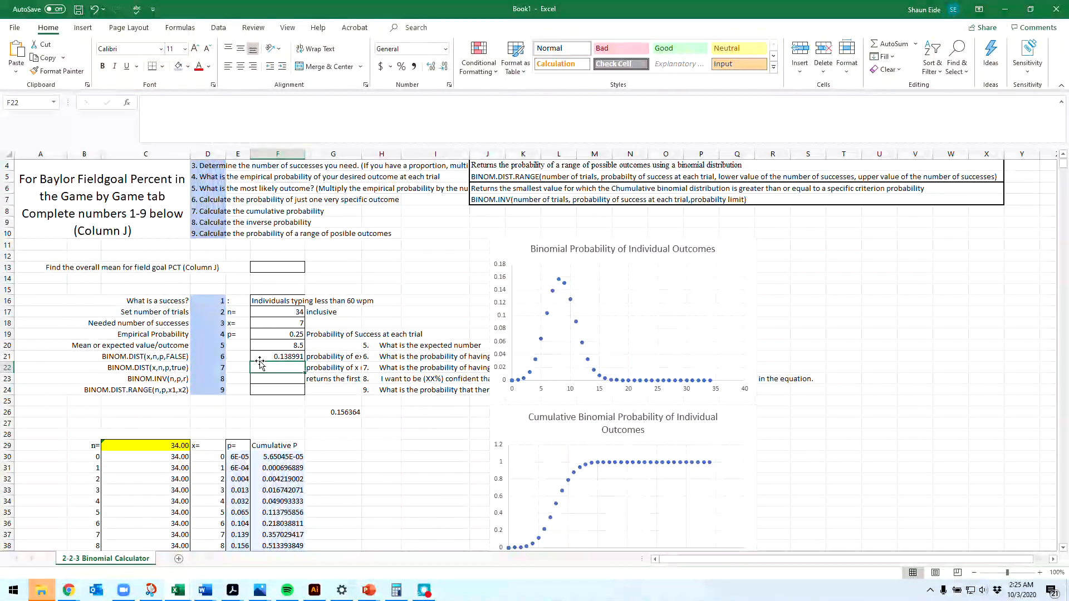
left_click(272, 350)
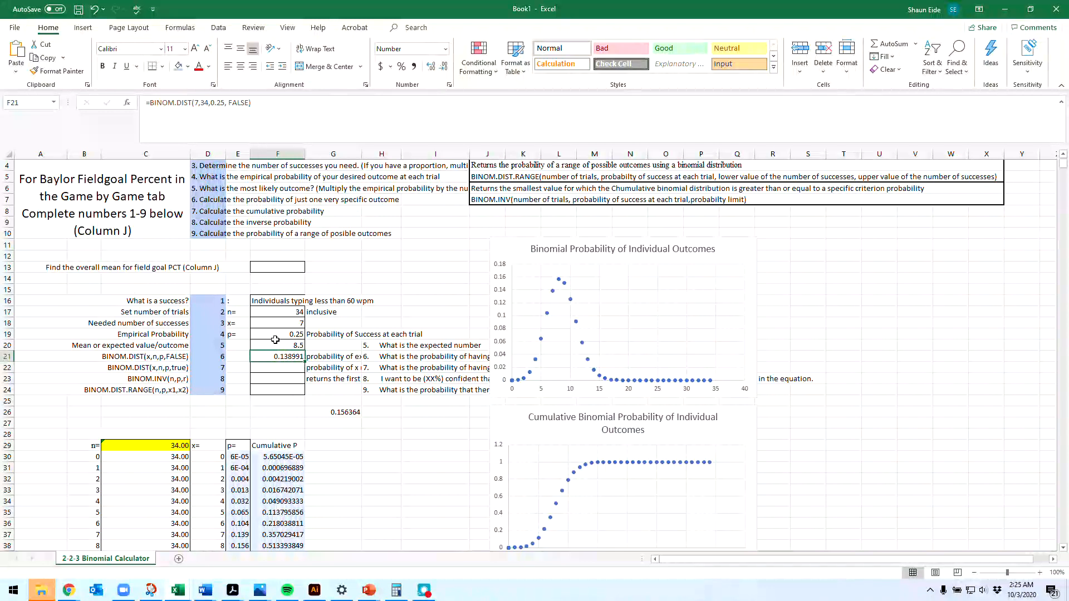
Step: Copy F21's BINOM.DIST formula into F22 and change its last argument to true for the cumulative probability of 7 successes
left_click_drag(279, 103, 125, 88)
key("ctrl+c")
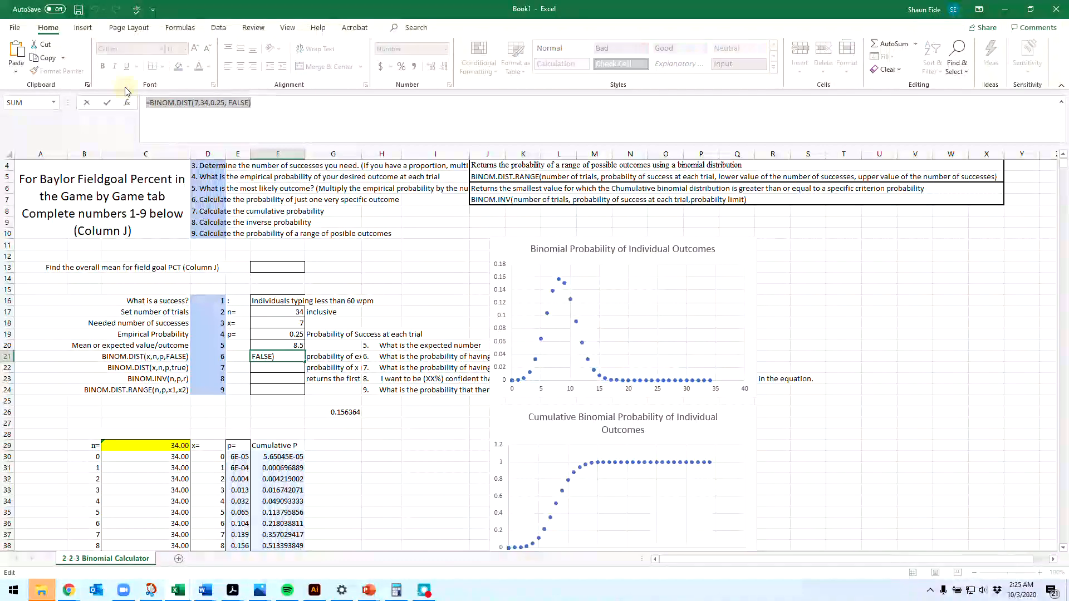
key("Tab")
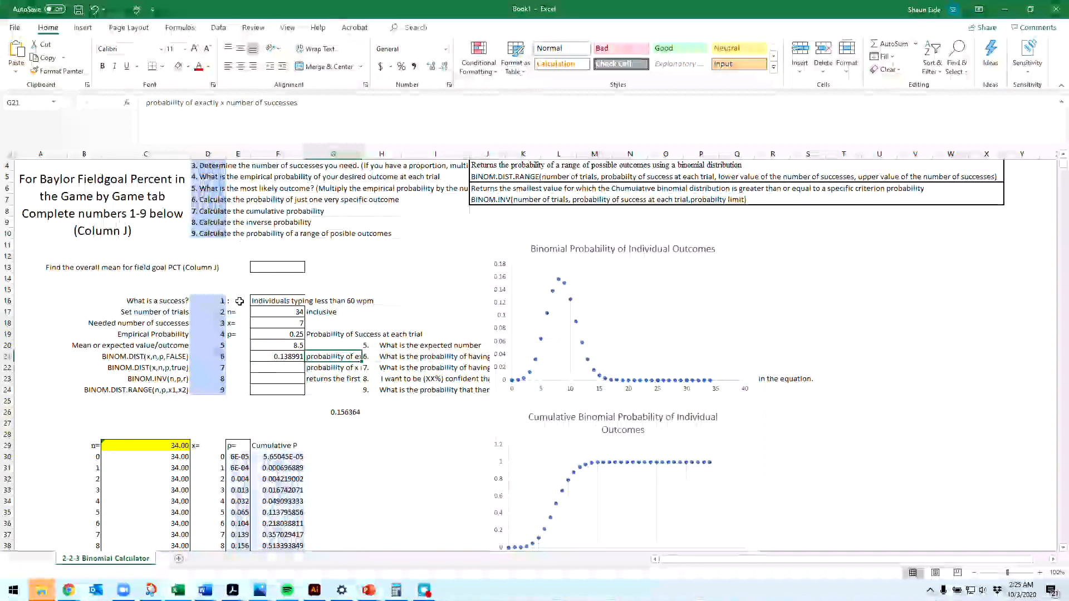
key("Return")
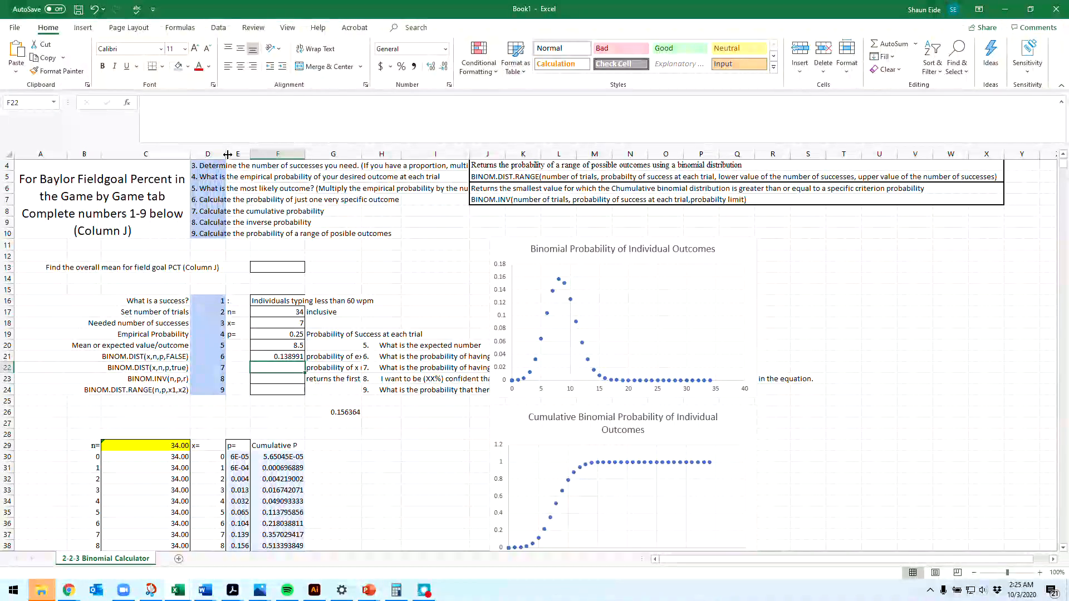
left_click(227, 129)
key("ctrl+v")
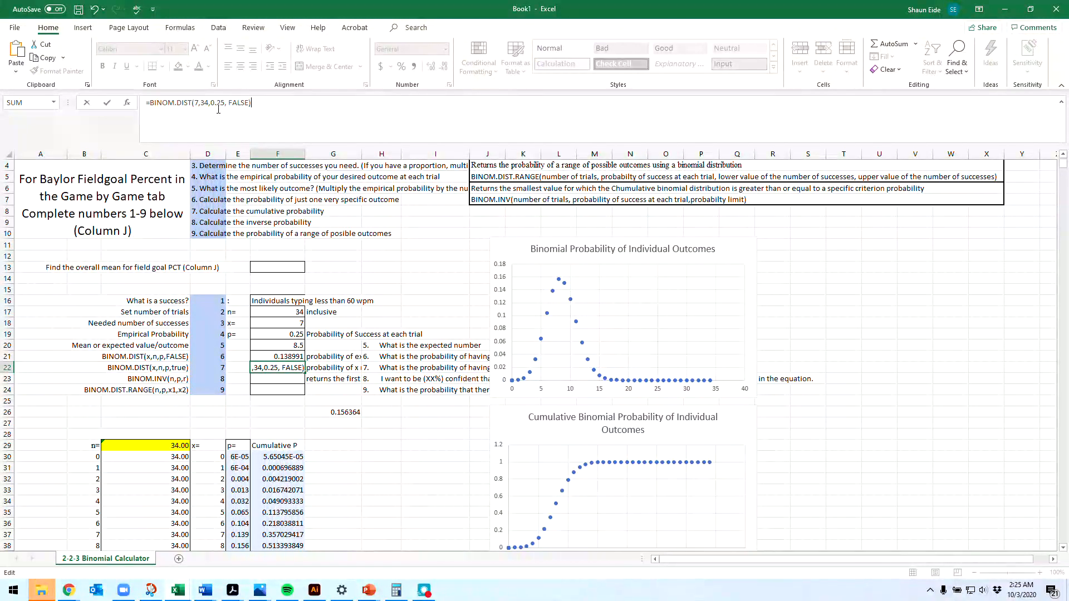
double_click(240, 102)
type("true")
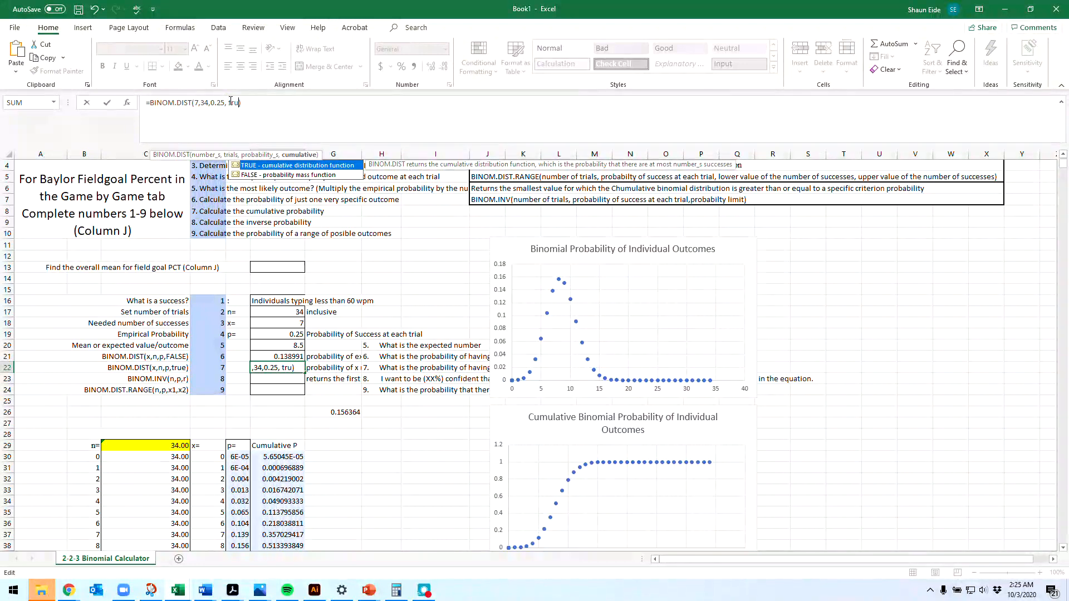
key("Return")
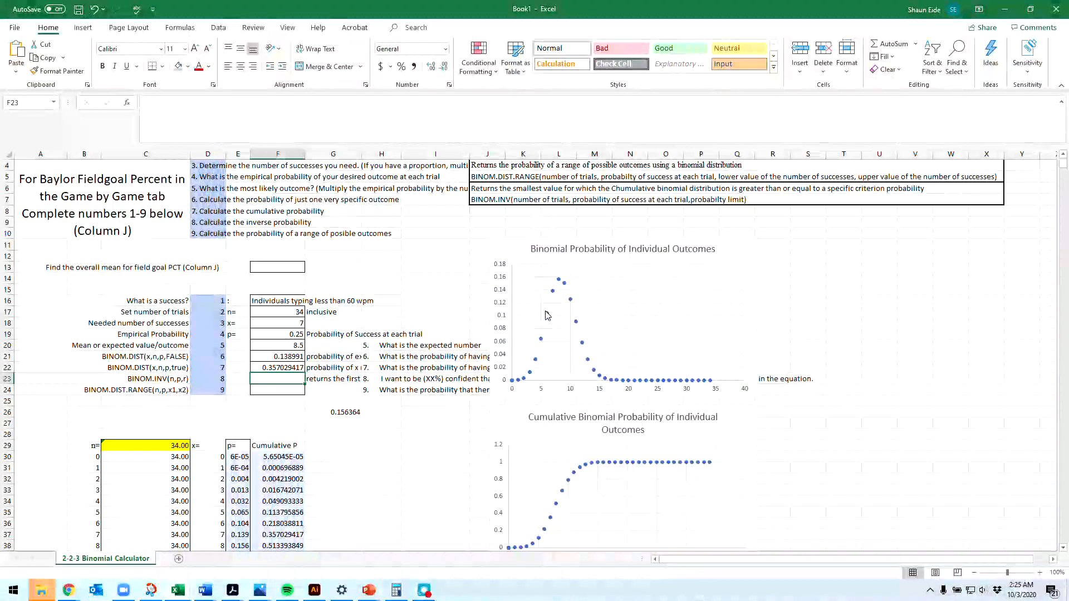
Step: Enter an inverse binomial formula in F23 with 34 trials, a 0.25 success probability and a 0.99 probability limit
mouse_move(547, 316)
mouse_move(553, 293)
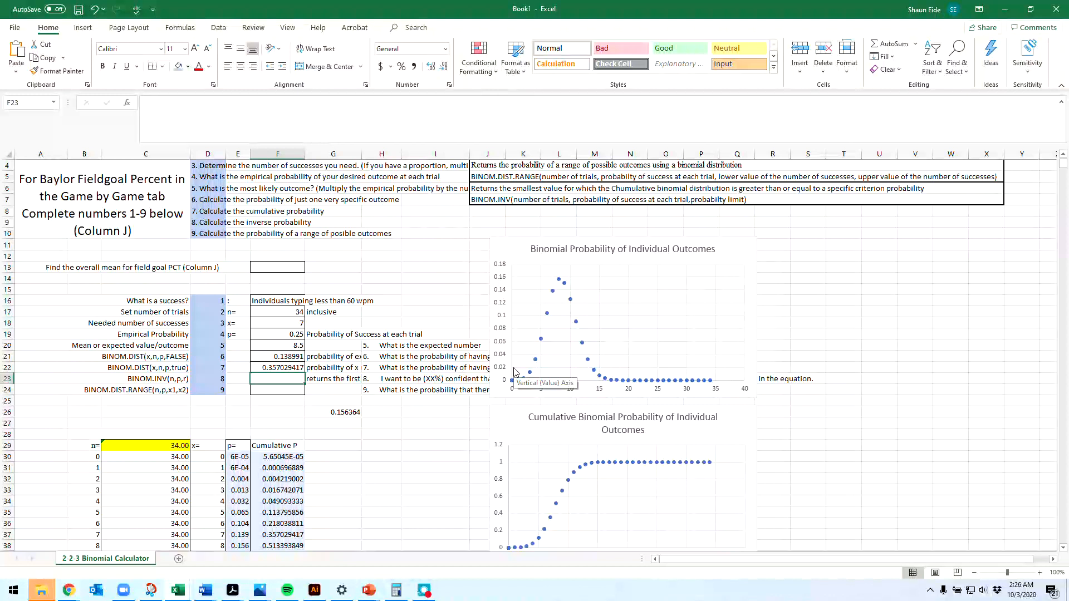
left_click(297, 346)
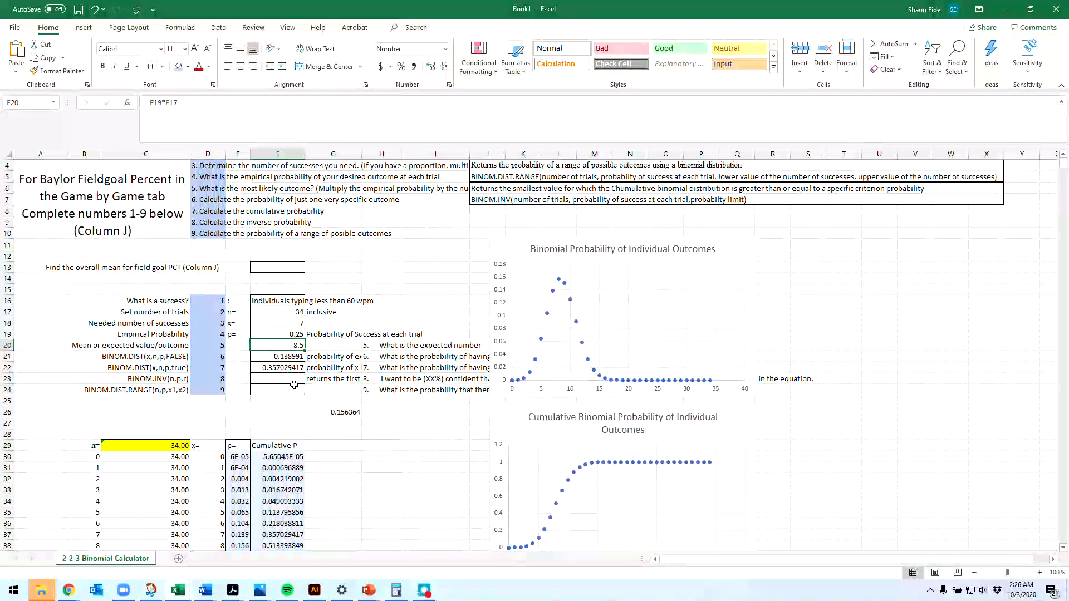
left_click(294, 380)
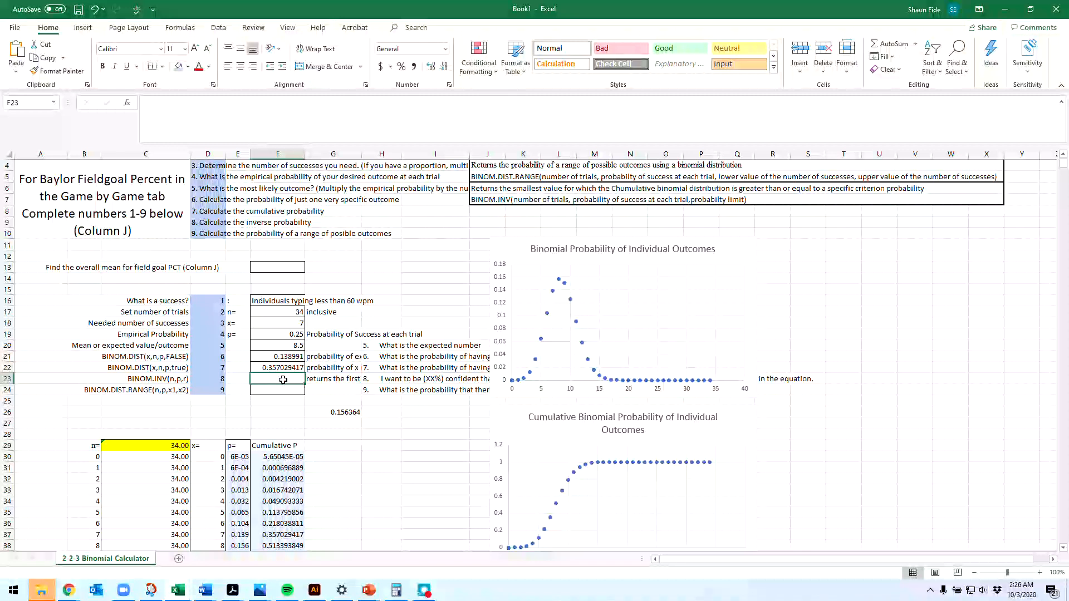
type("=bin")
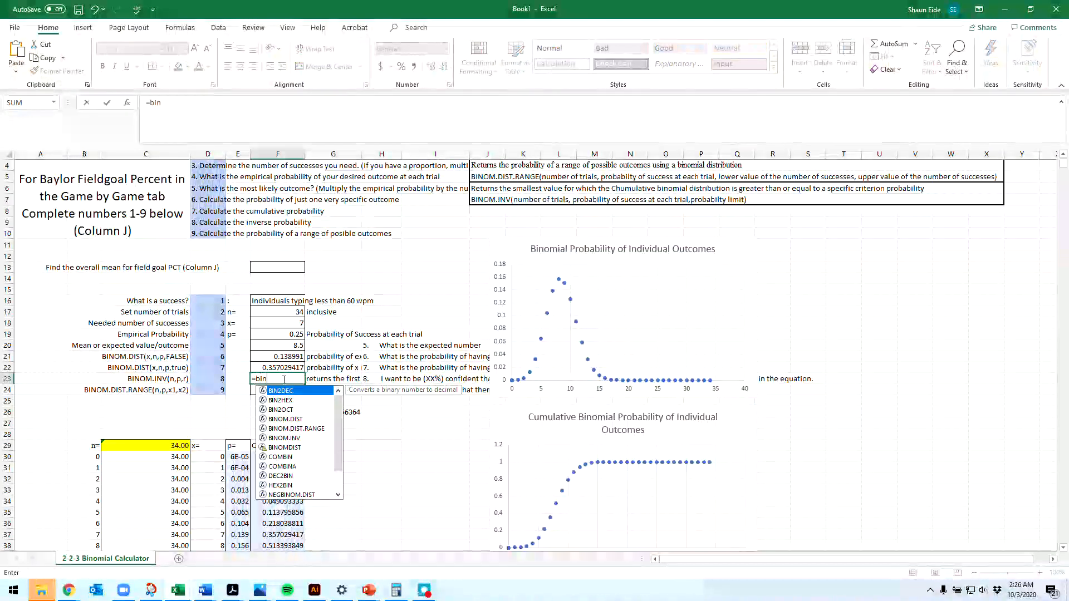
type("om")
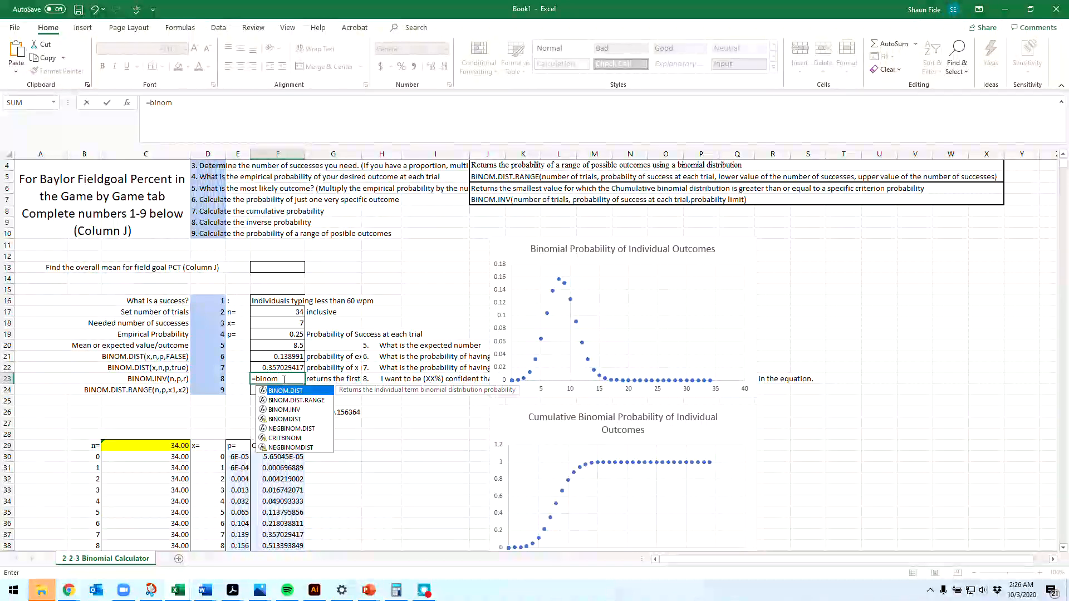
type(".in")
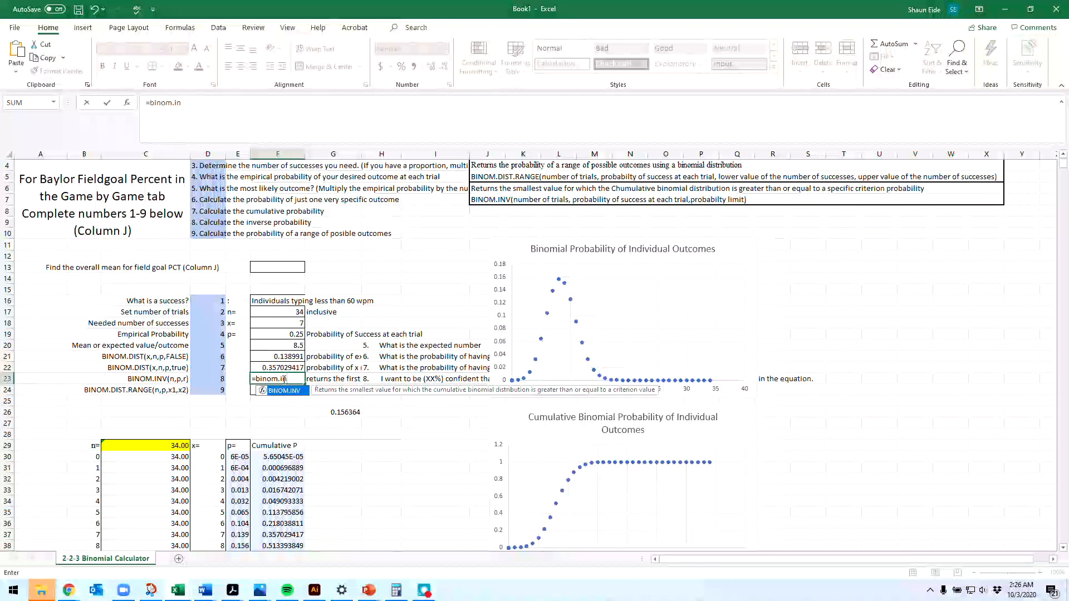
type("(")
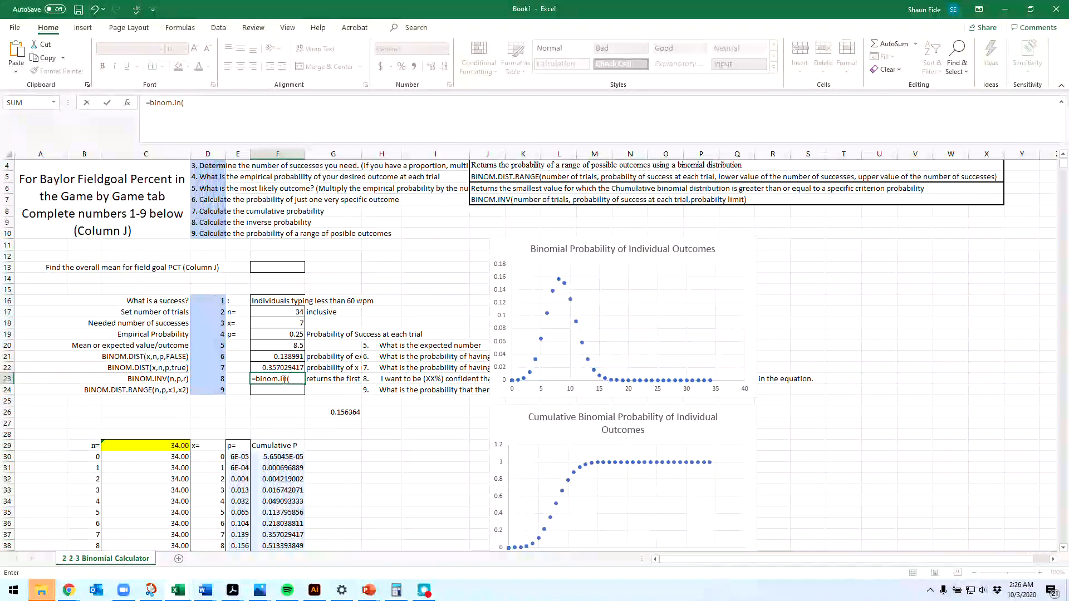
type("34,")
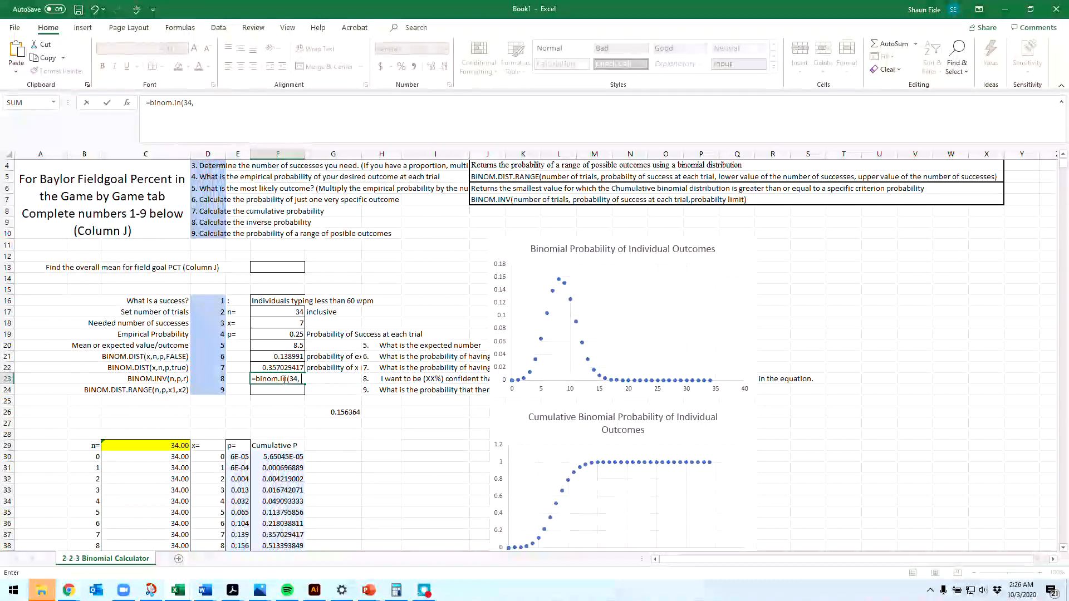
type("25,")
type("77")
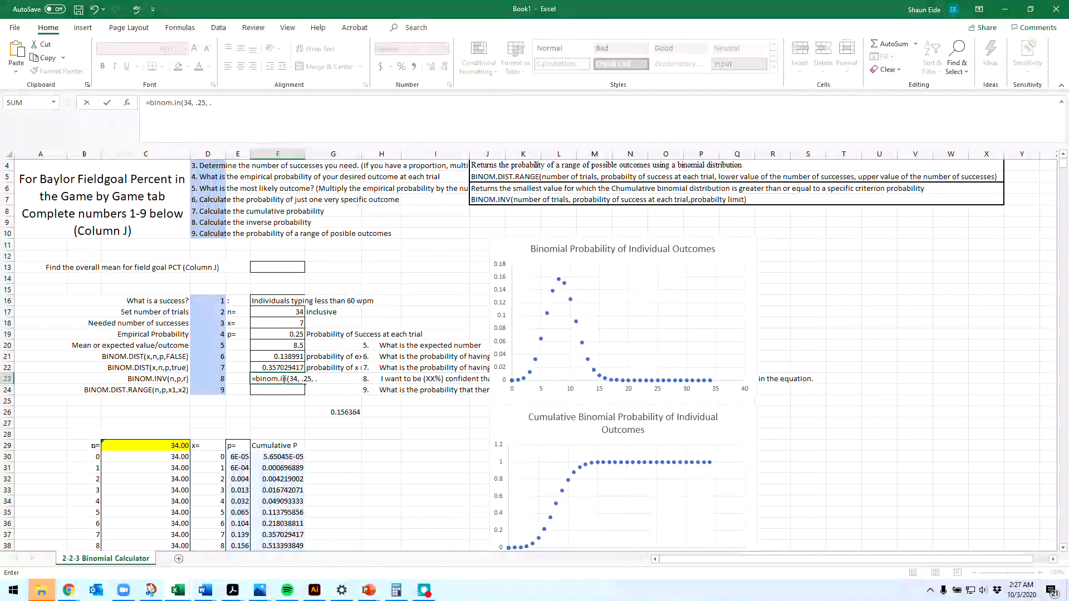
key("BackSpace")
type("99")
key("Return")
left_click(284, 379)
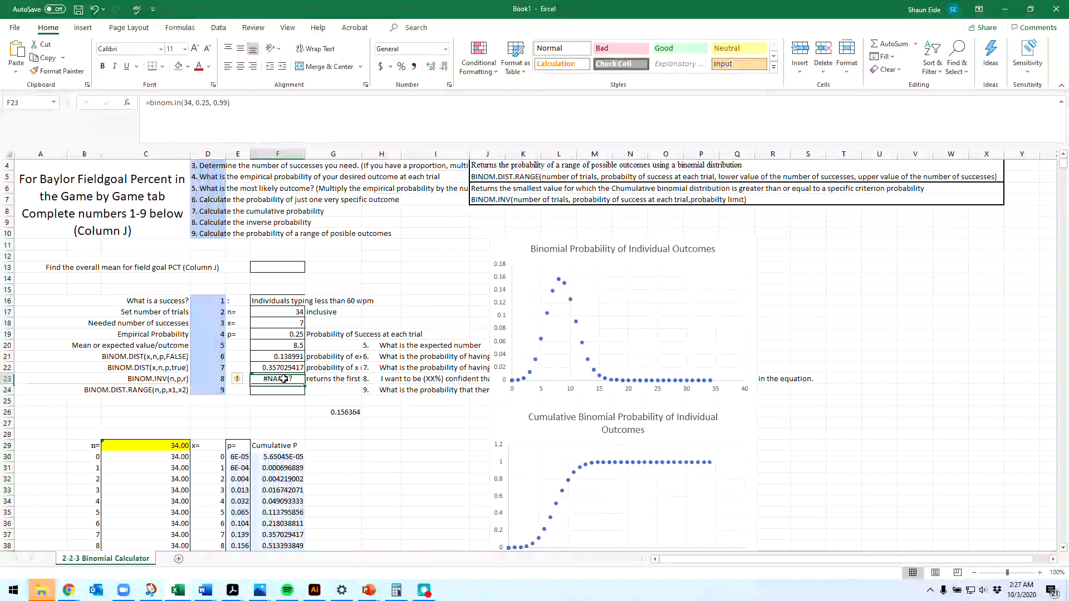
Step: Correct the misspelled function name in F23's formula to BINOM.INV
left_click(226, 103)
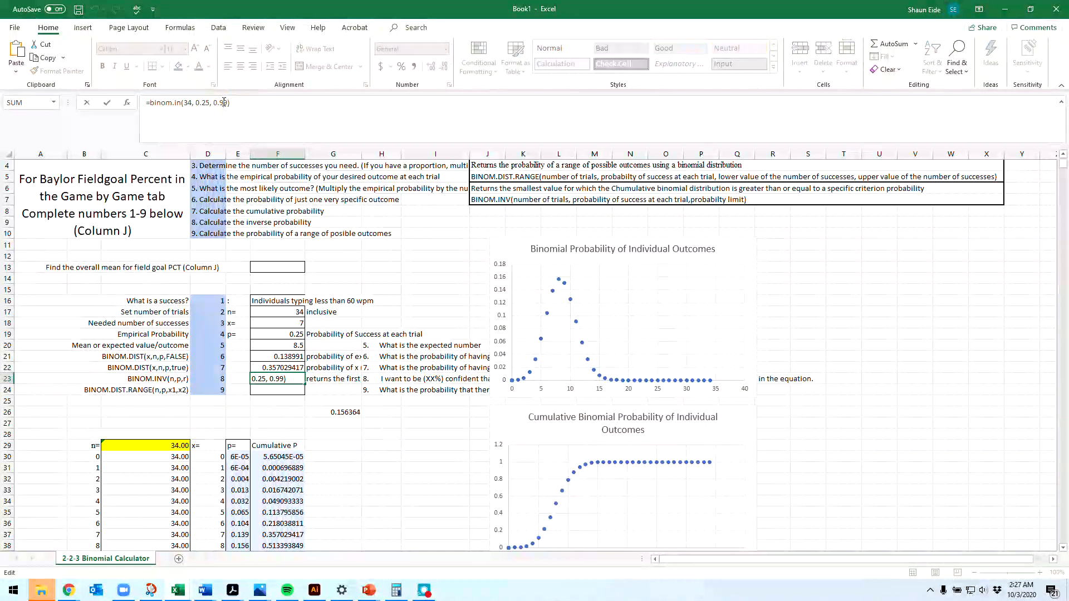
left_click(176, 103)
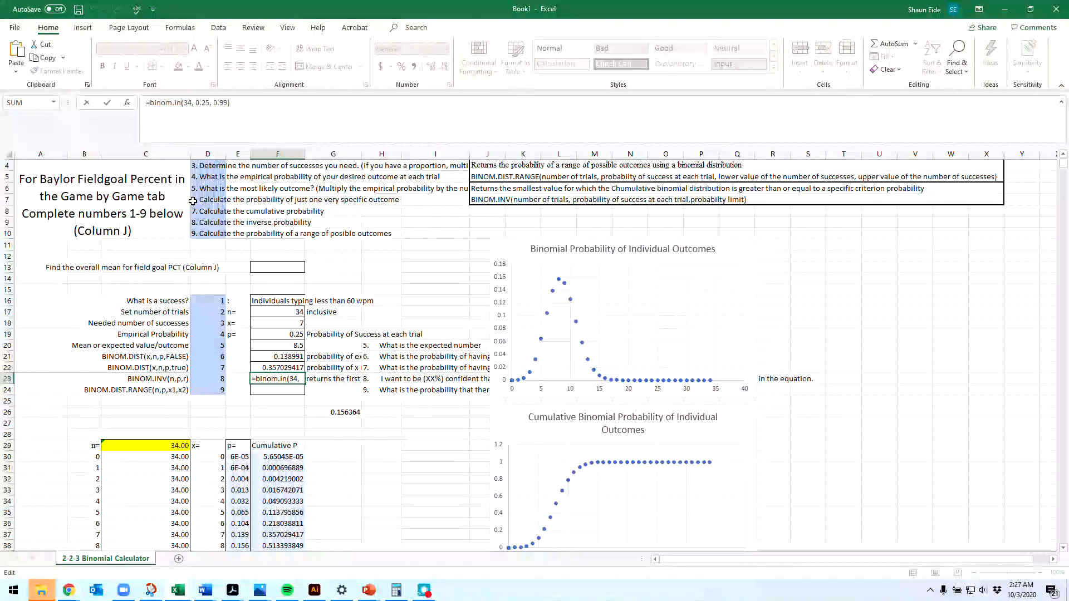
type("v")
key("Return")
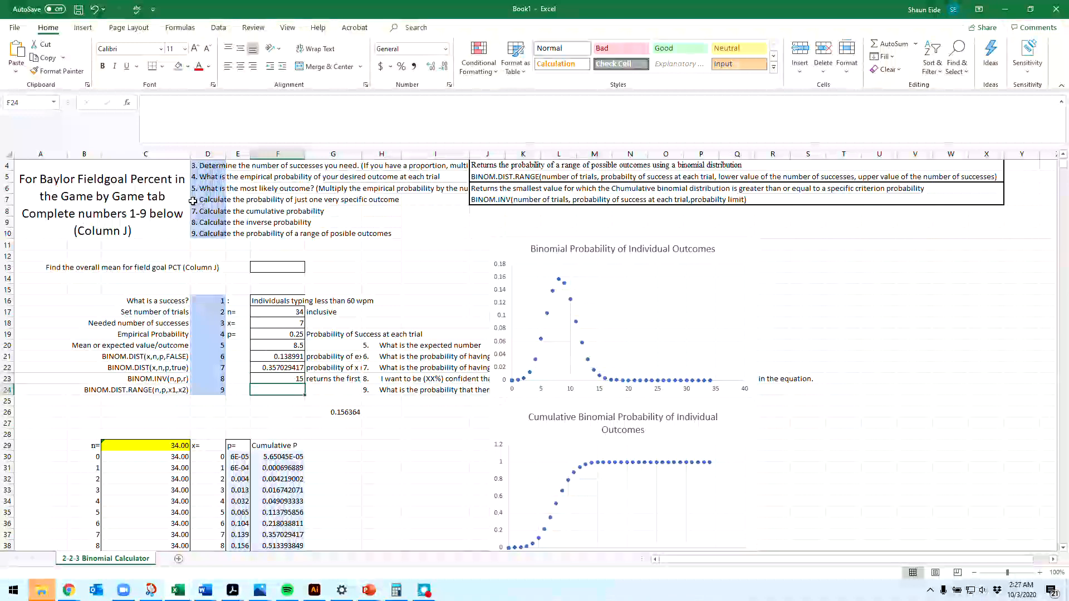
Step: Change the probability limit in F23's BINOM.INV formula
left_click(281, 378)
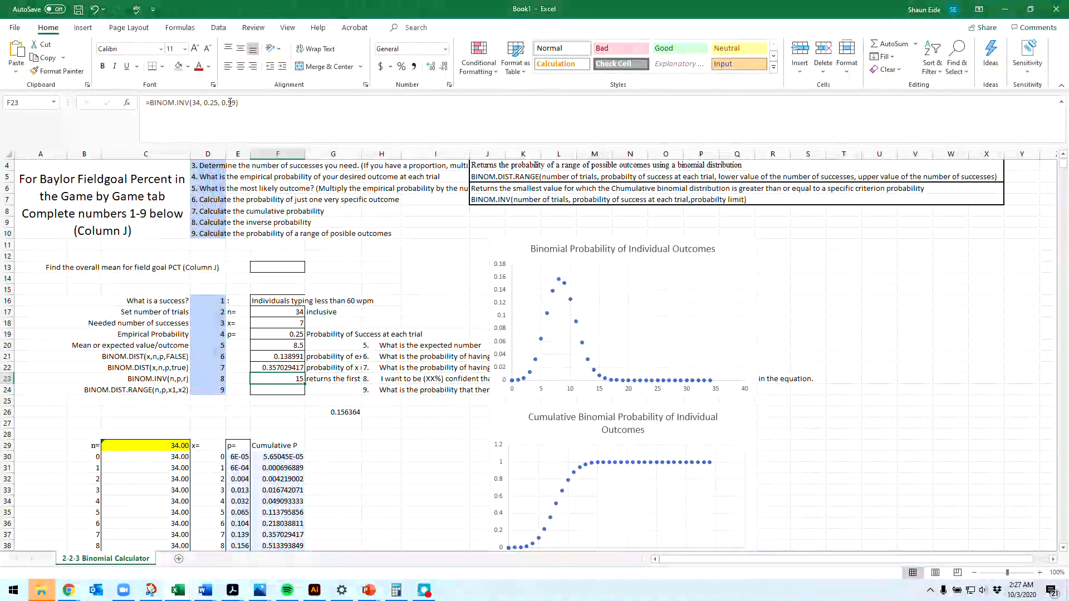
left_click(235, 121)
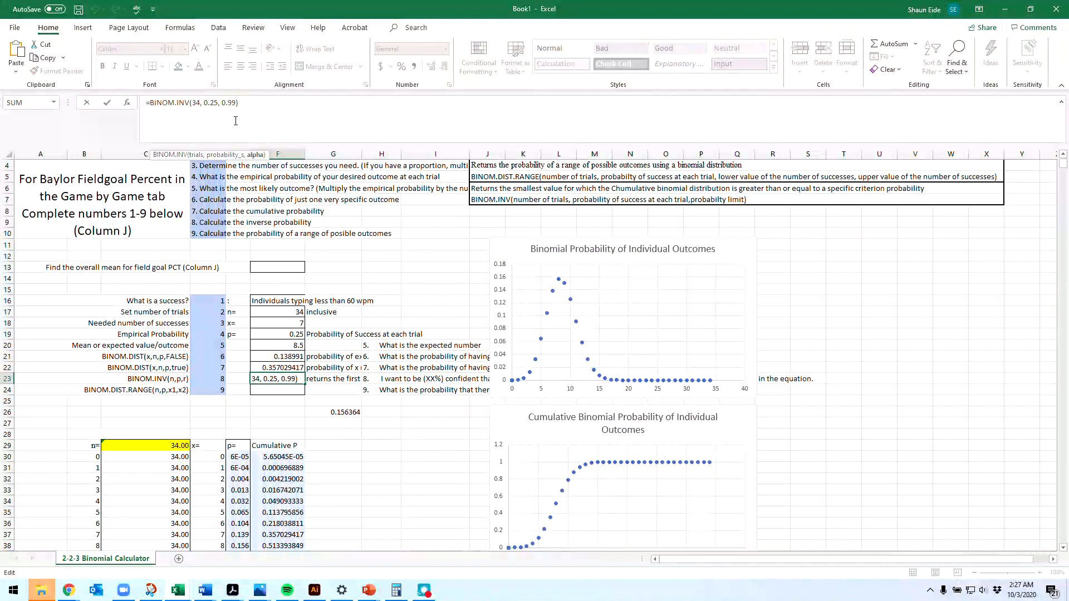
key("Return")
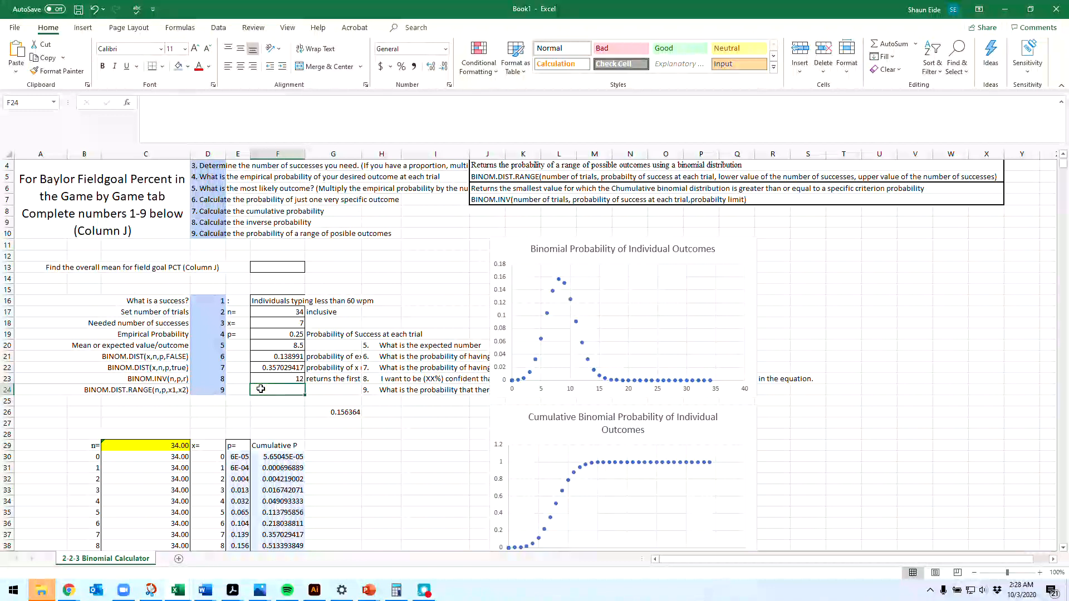
Step: Calculate the probability of 5 to 10 successes in F24 with =binom.dist.range(34,.25,5,10)
type("=bin")
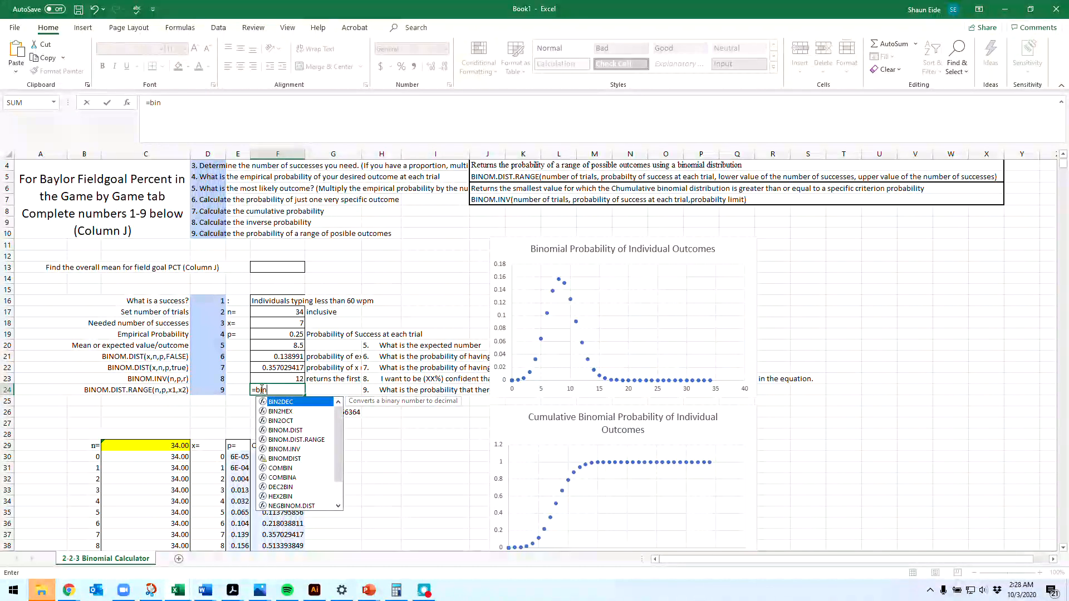
type("om.dist.")
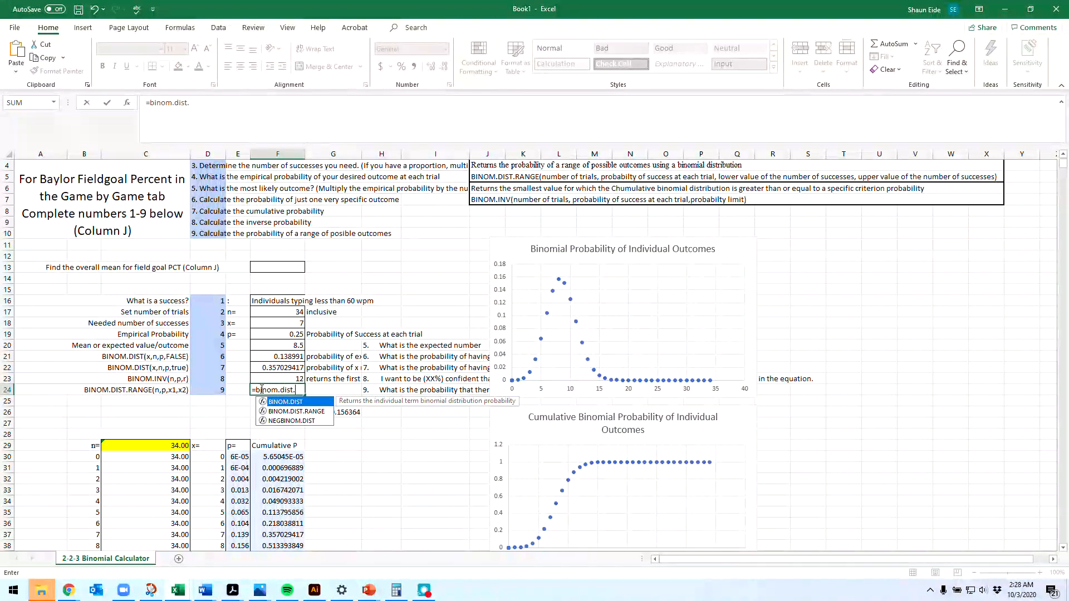
type("range(")
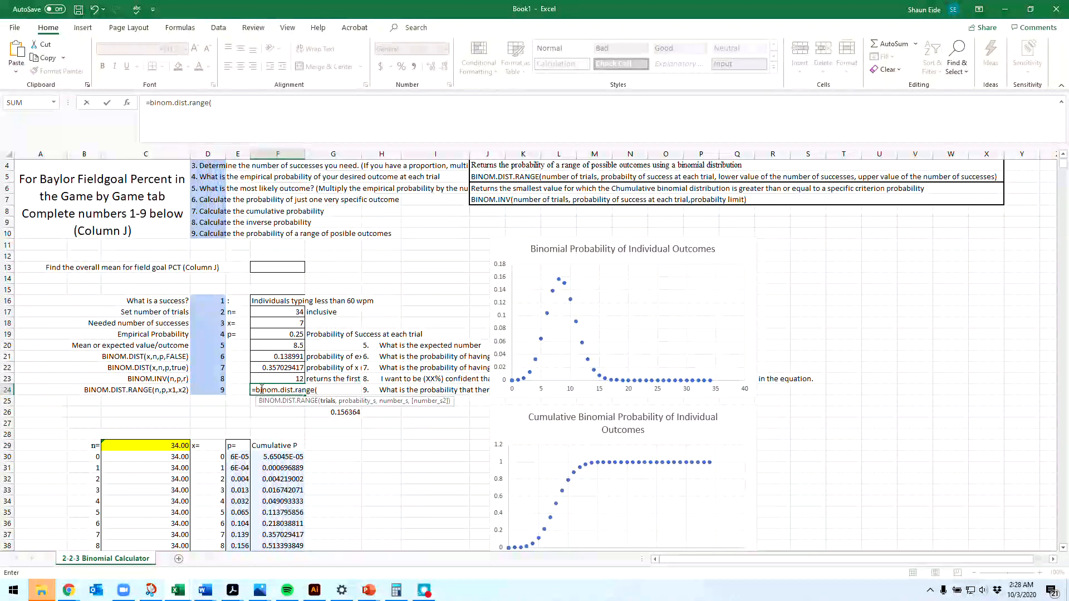
type("34,")
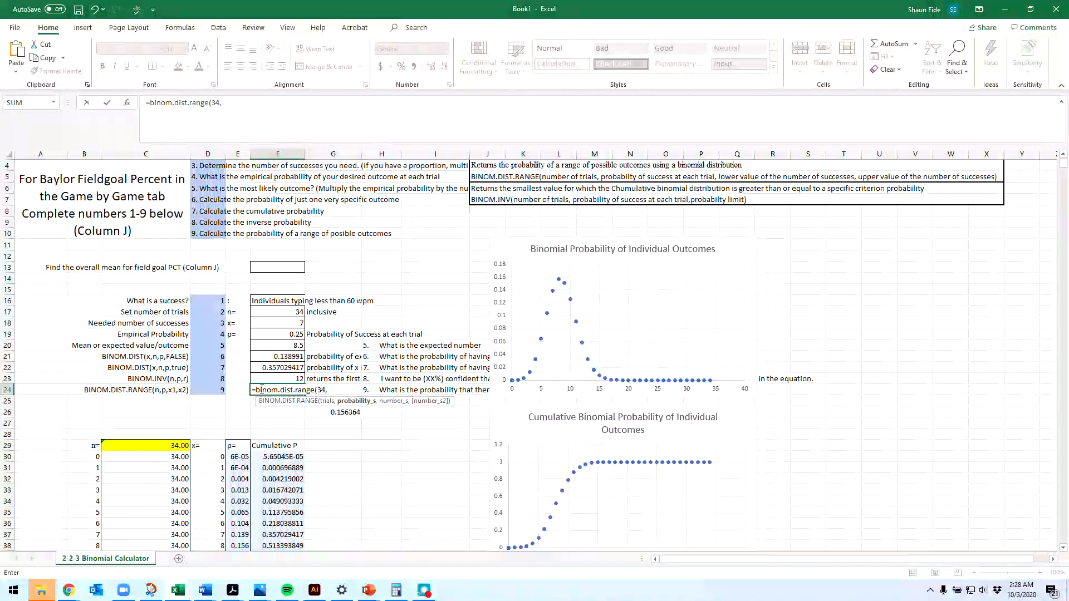
type(".")
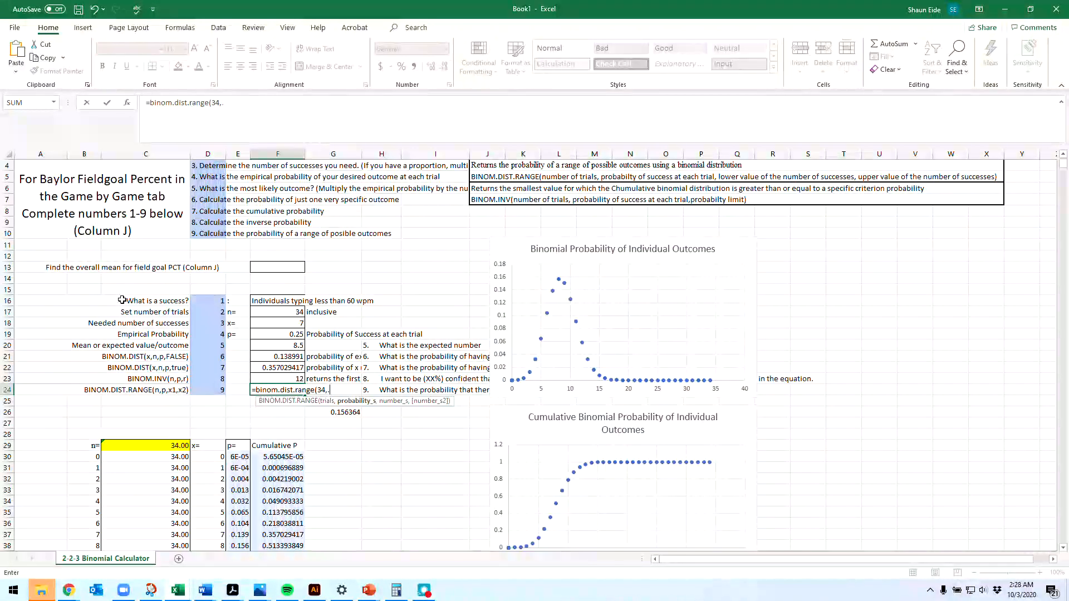
type("25")
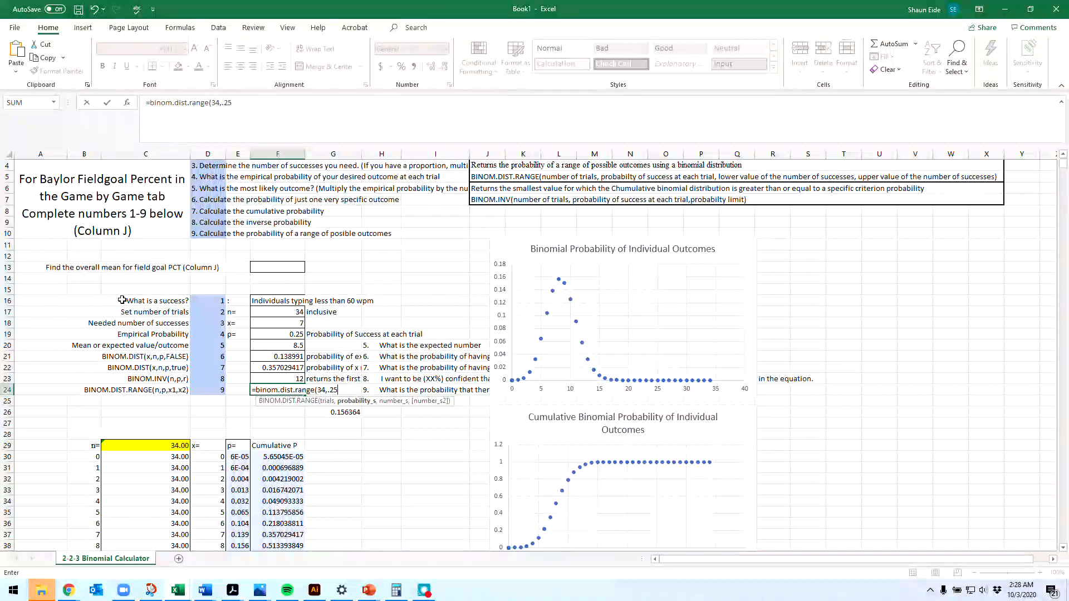
type(",")
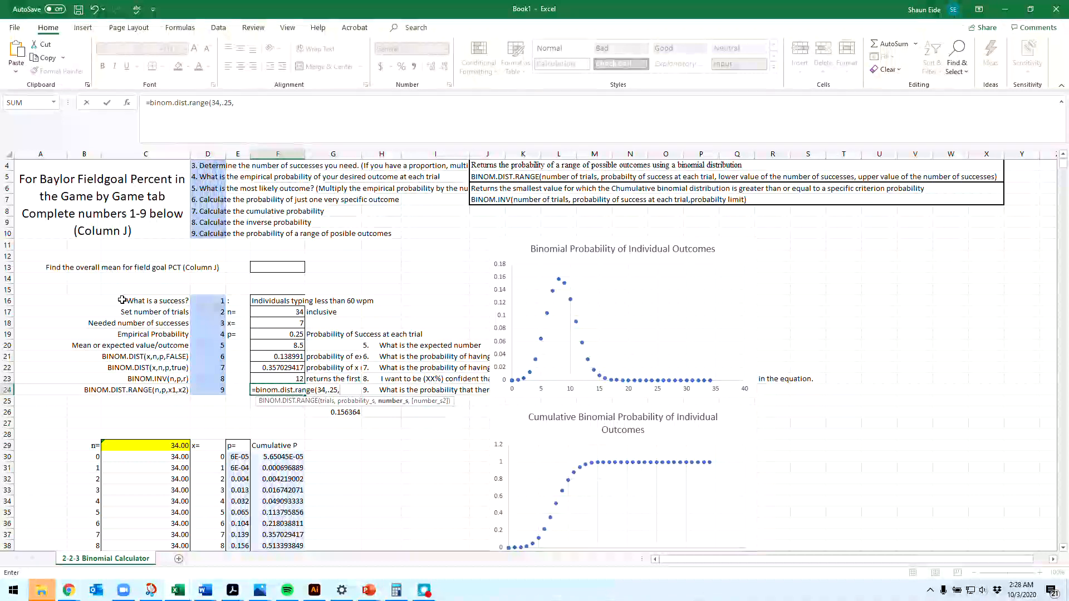
type("5,")
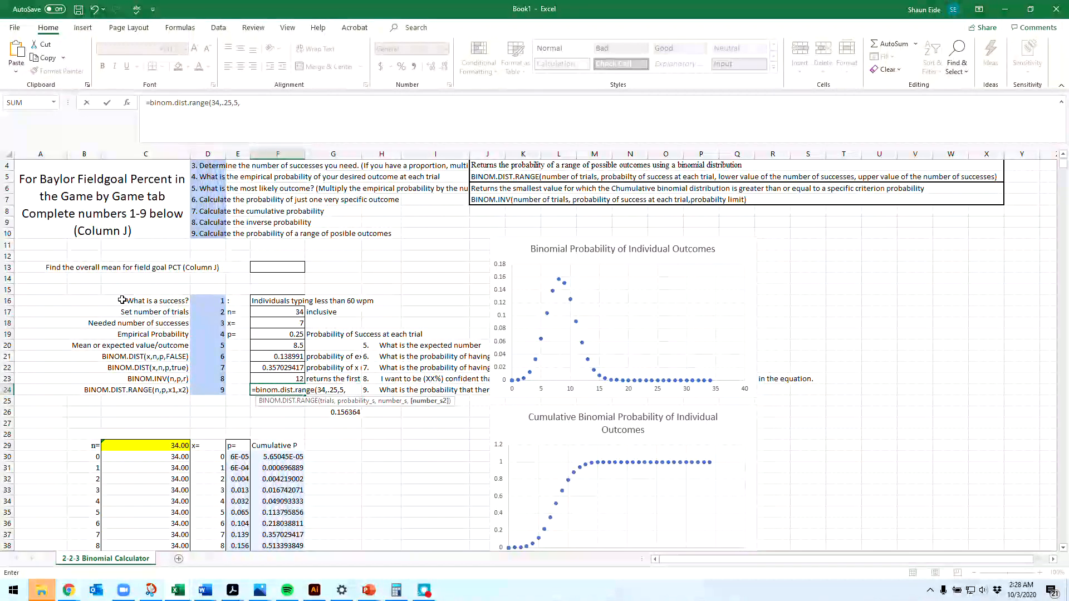
type("10")
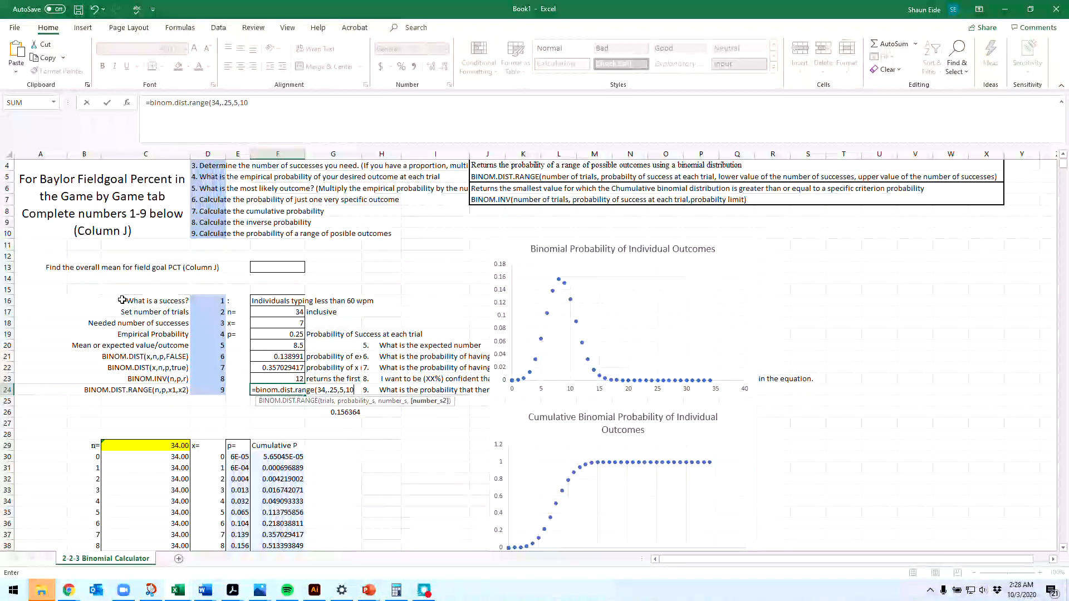
key("Return")
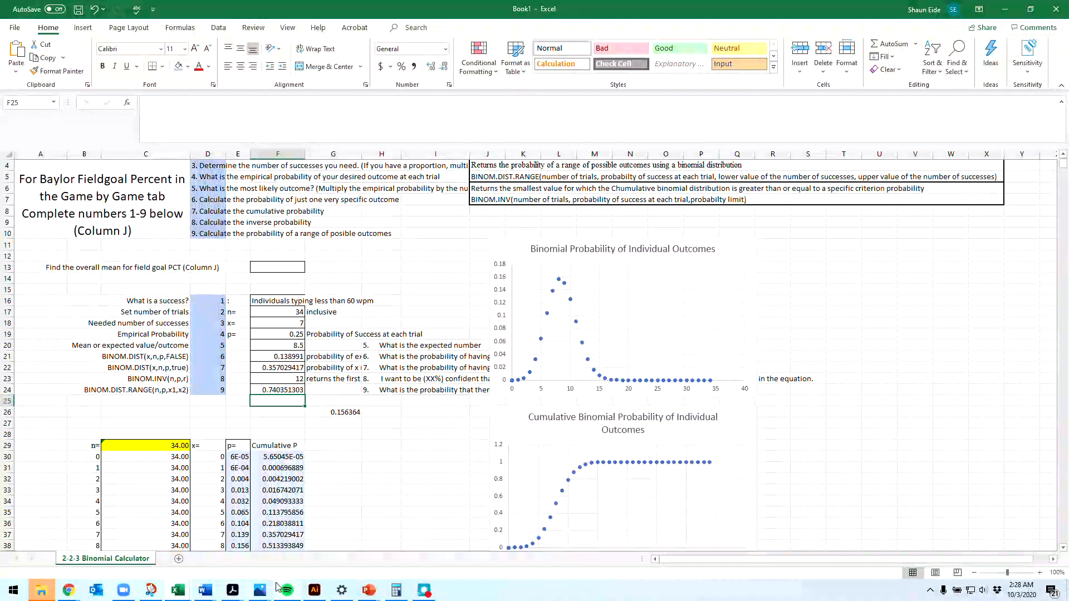
Step: Switch to the Probability Distributions Worksheet 2.2.2 in Word and place it side by side with the Excel workbook
left_click(212, 594)
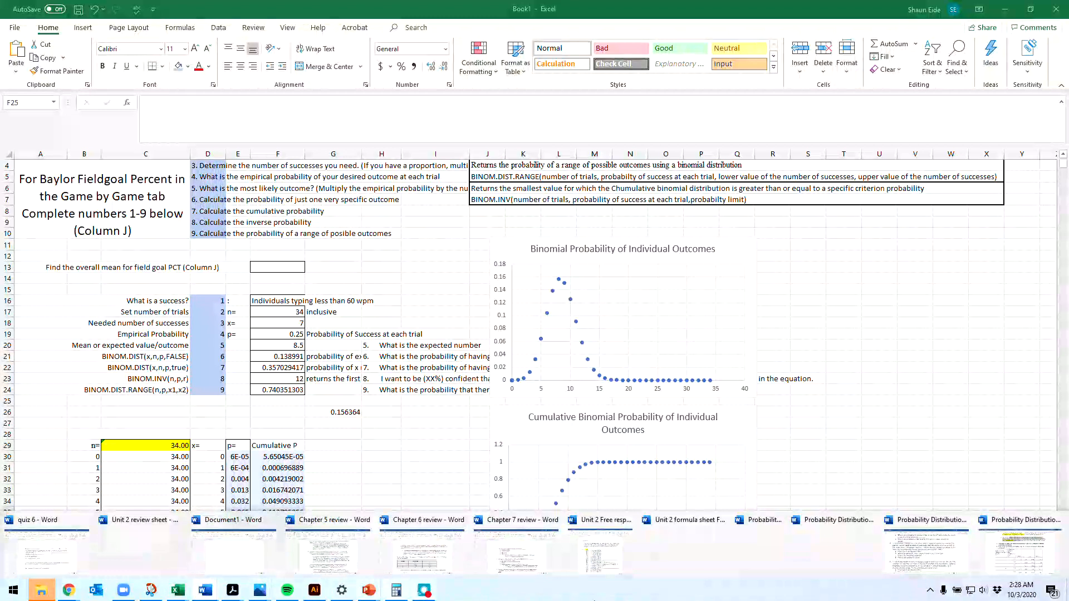
mouse_move(898, 559)
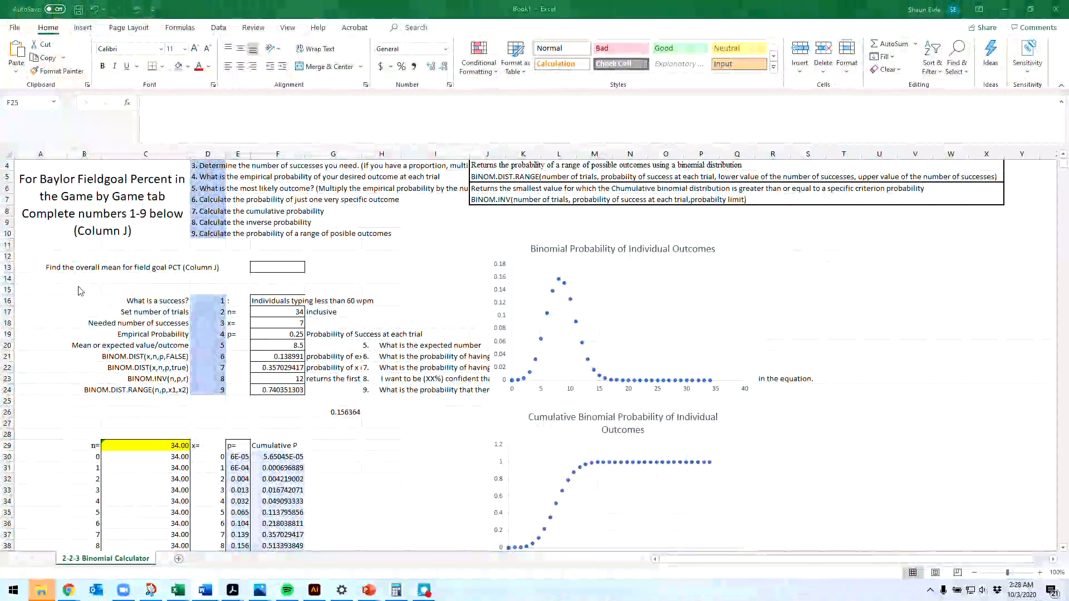
left_click_drag(1, 125, 1068, 161)
left_click(876, 257)
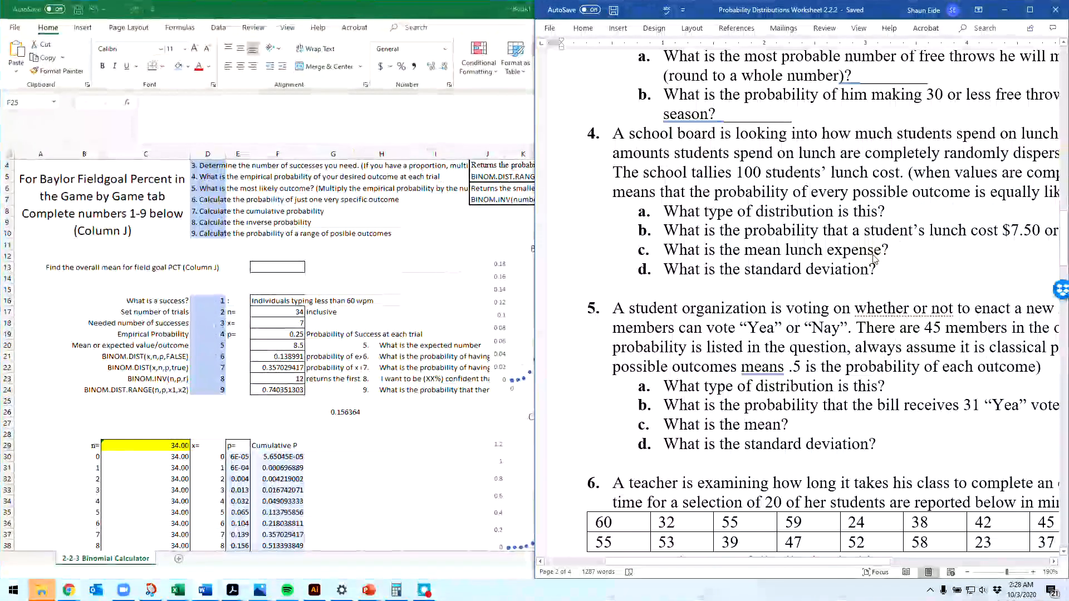
Step: Clear the old typing-speed entries from F15:F24 and restore the workbook beside the national honor society problem in the Word worksheet
scroll(873, 258, "up", 1)
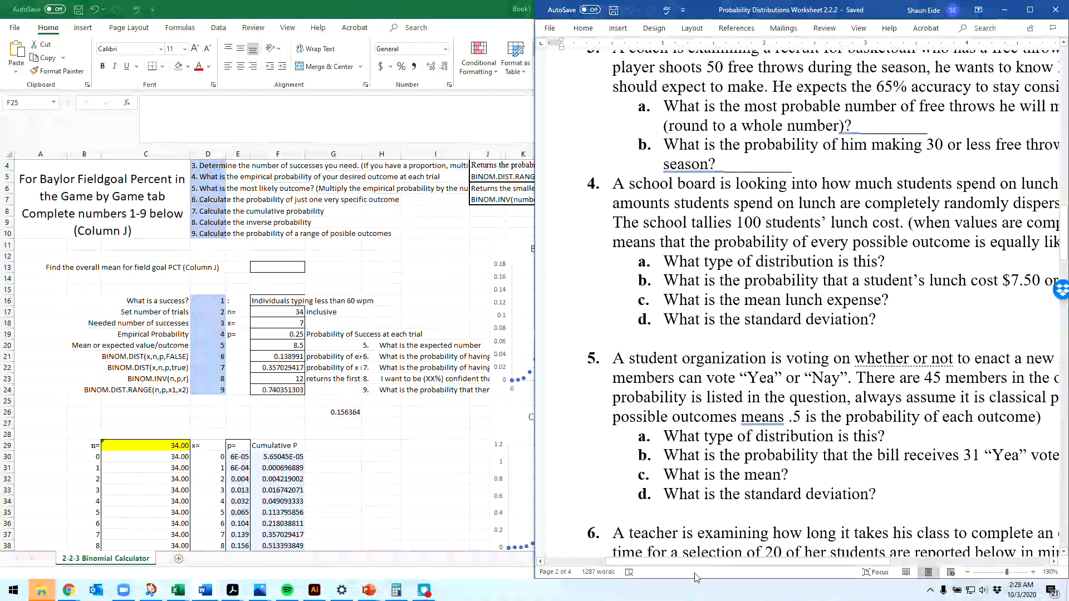
left_click_drag(697, 563, 766, 565)
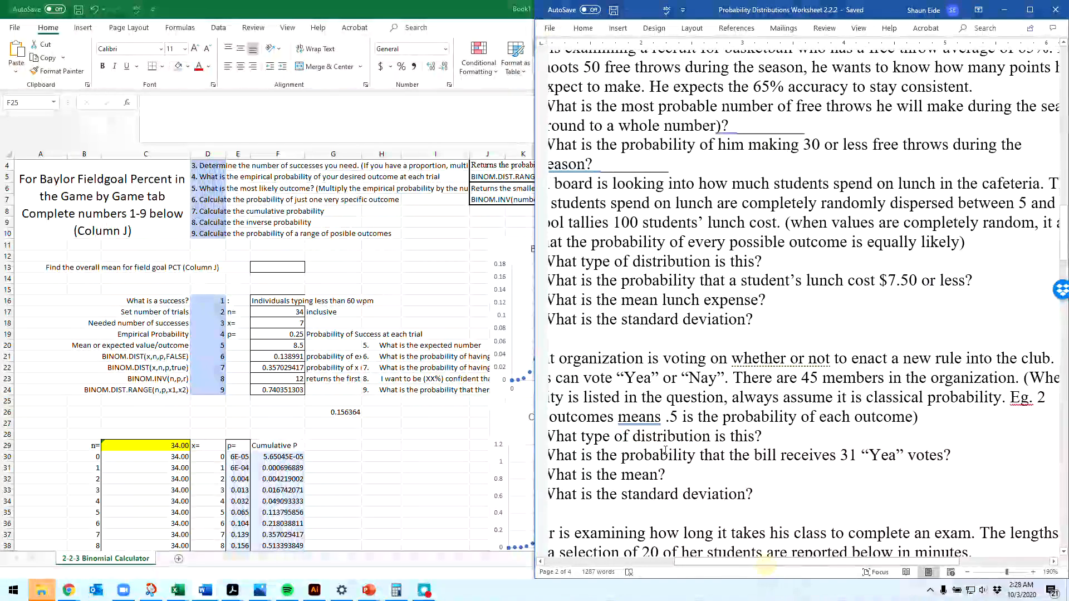
scroll(665, 451, "down", 6, "ctrl")
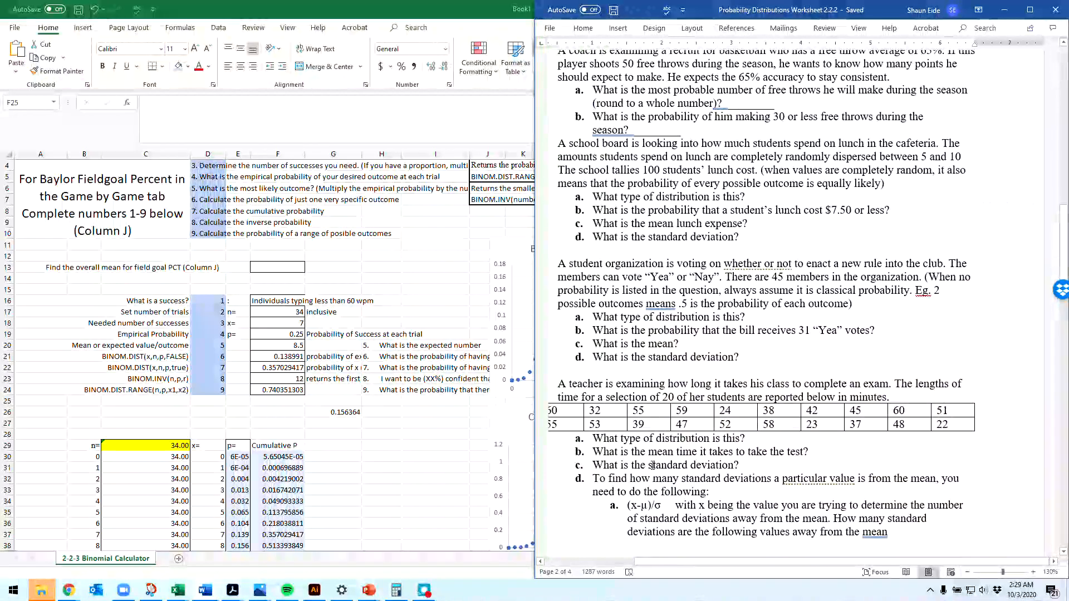
scroll(652, 465, "down", 15)
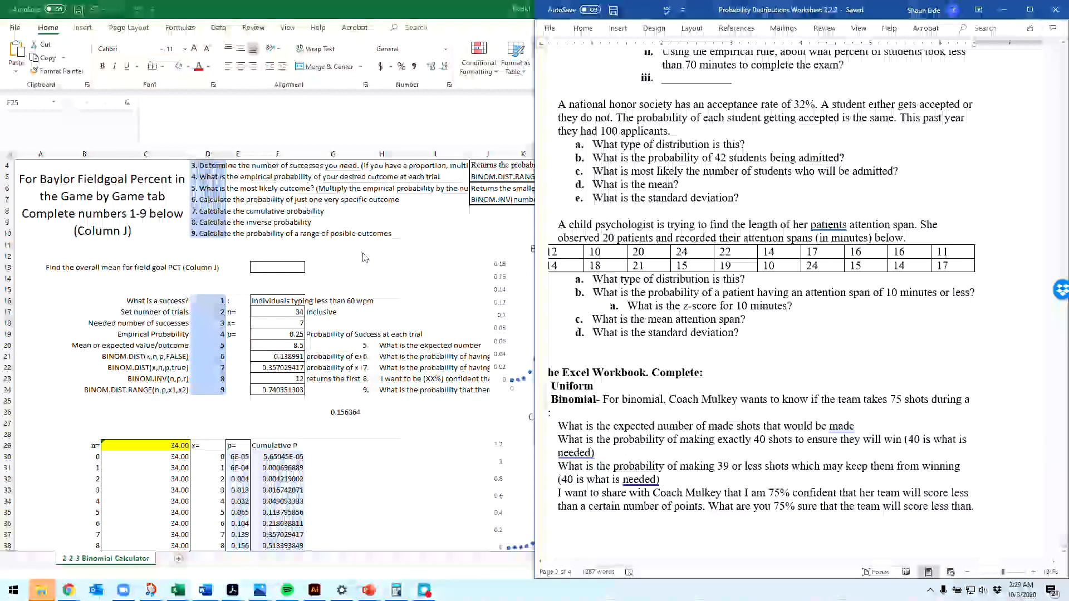
left_click_drag(282, 290, 285, 391)
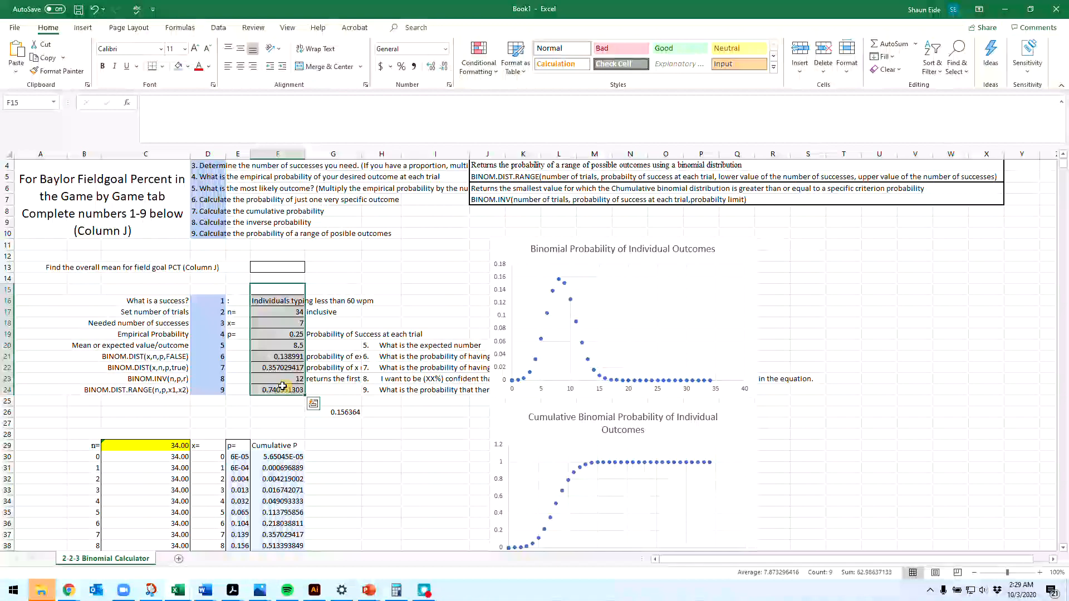
key("Delete")
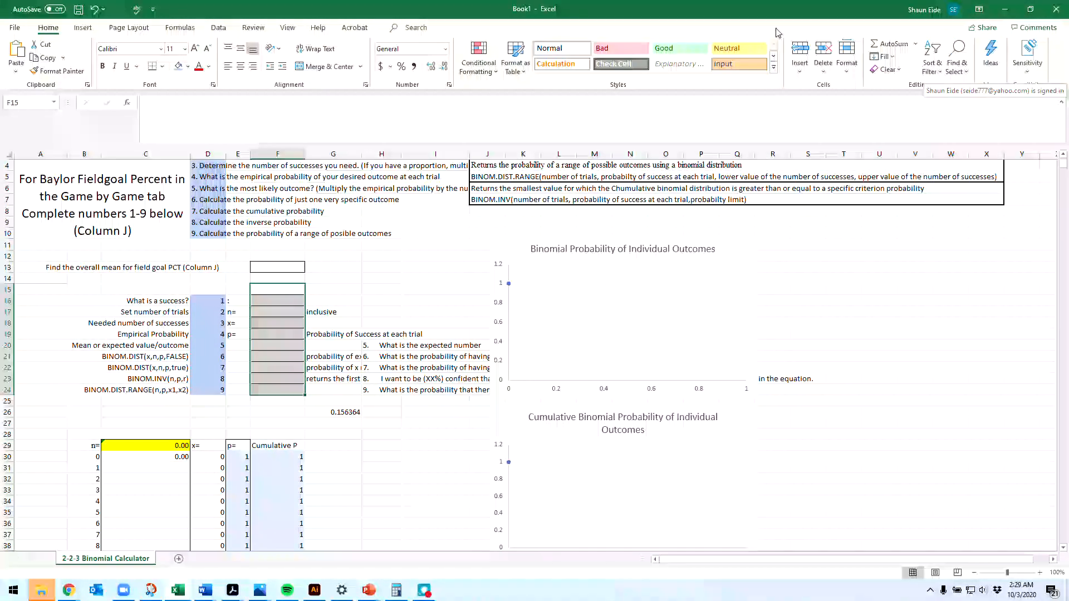
double_click(758, 10)
left_click_drag(77, 126, 0, 137)
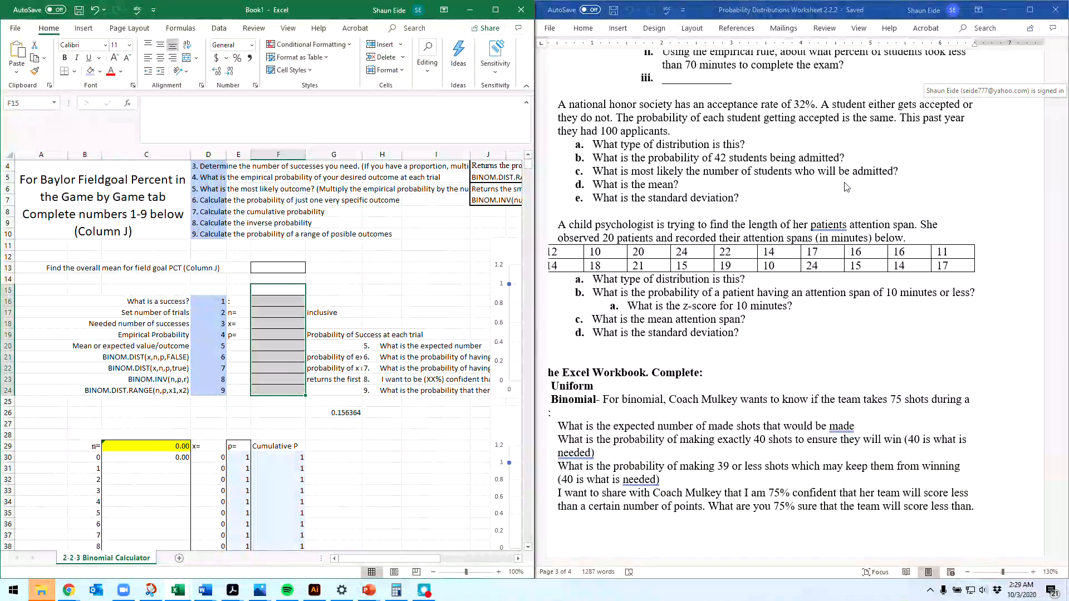
Step: Define a success in F16 as "Someone gets admitted to an honor society"
left_click(270, 290)
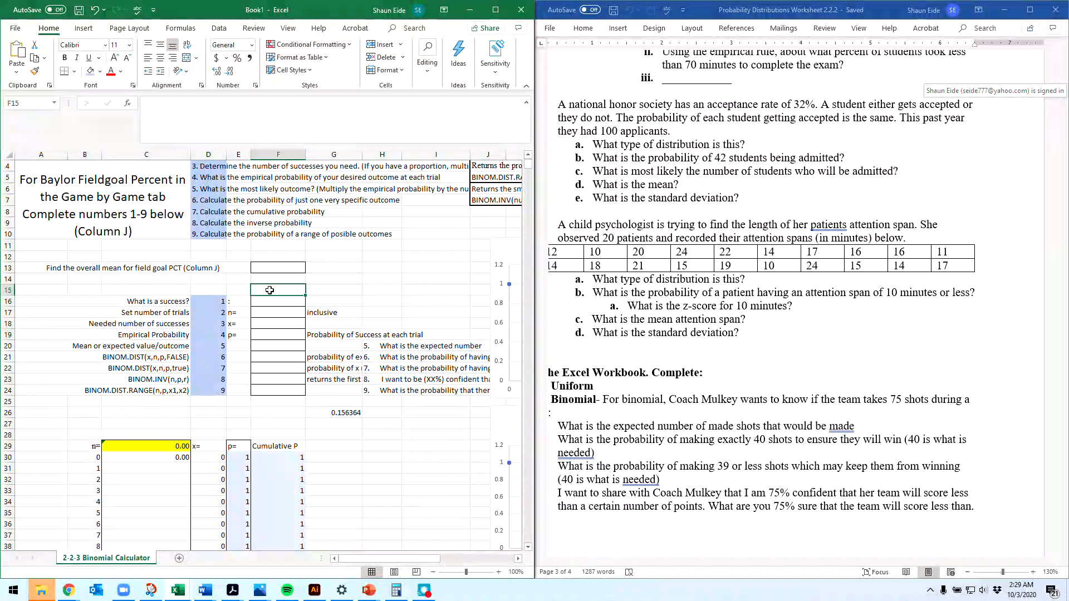
left_click(272, 309)
left_click(273, 301)
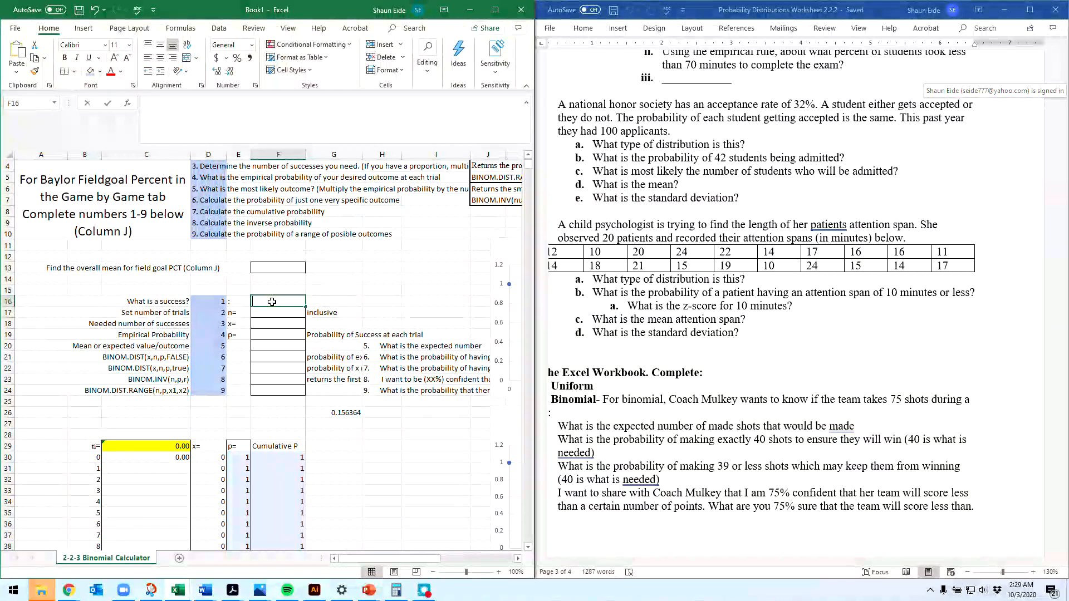
type("Some")
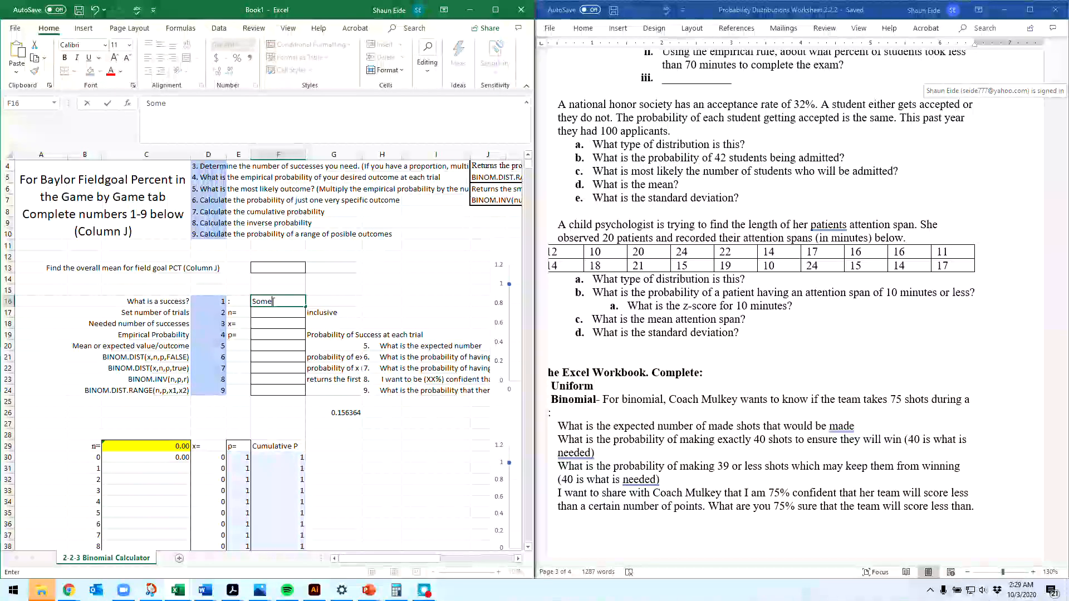
type("one get")
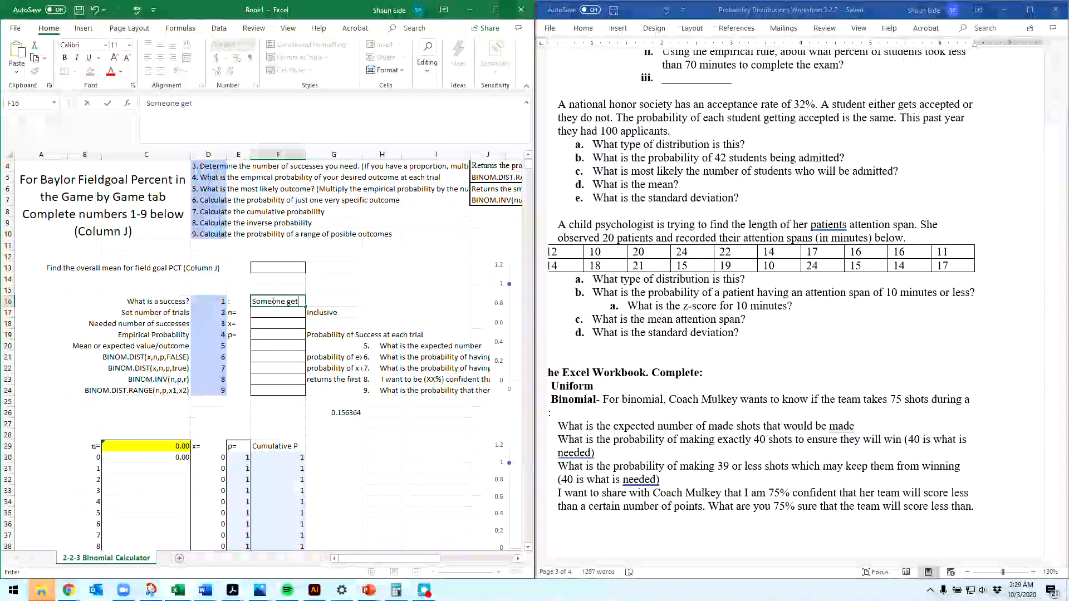
type("s admited")
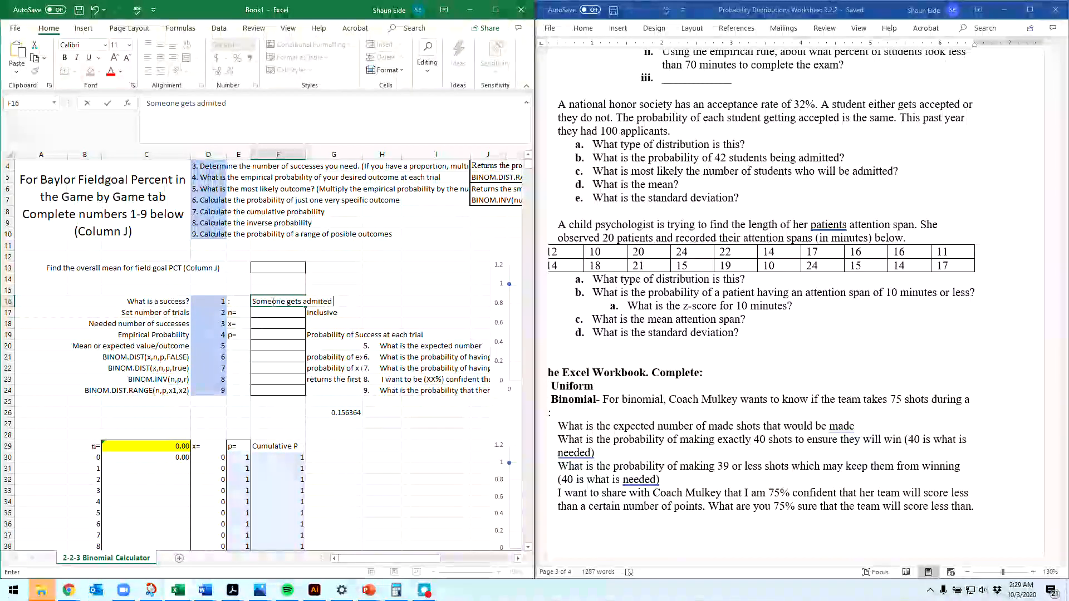
key("BackSpace")
key("BackSpace")
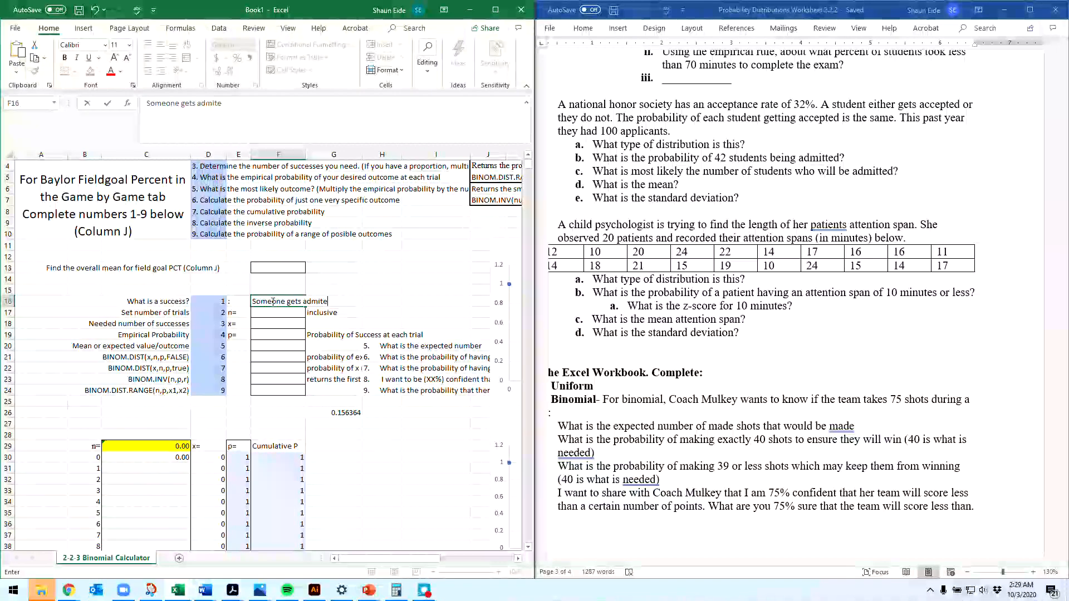
type("ted to an ")
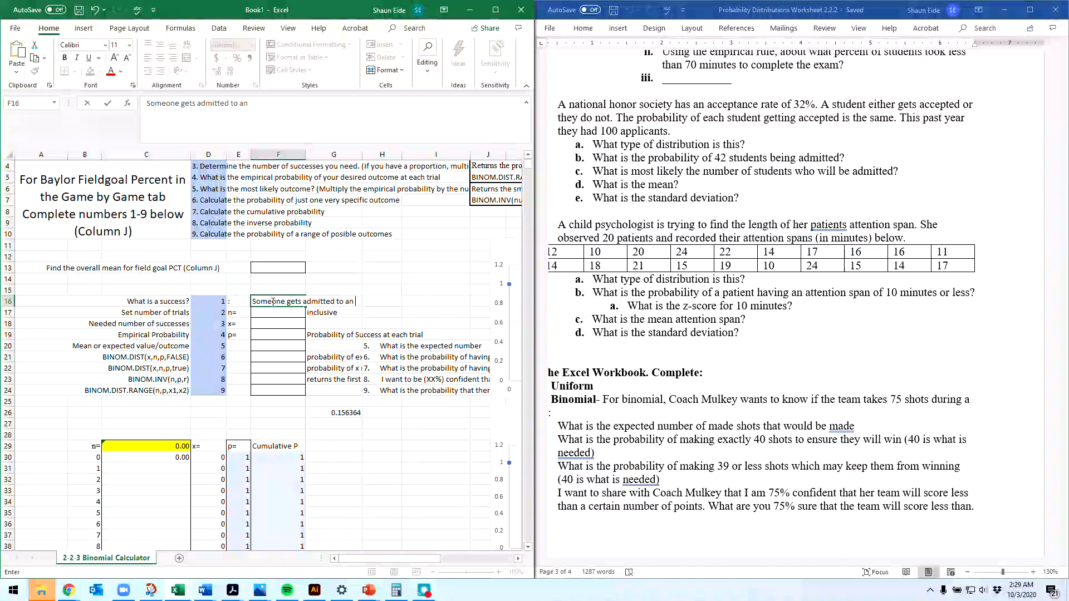
type("honor s")
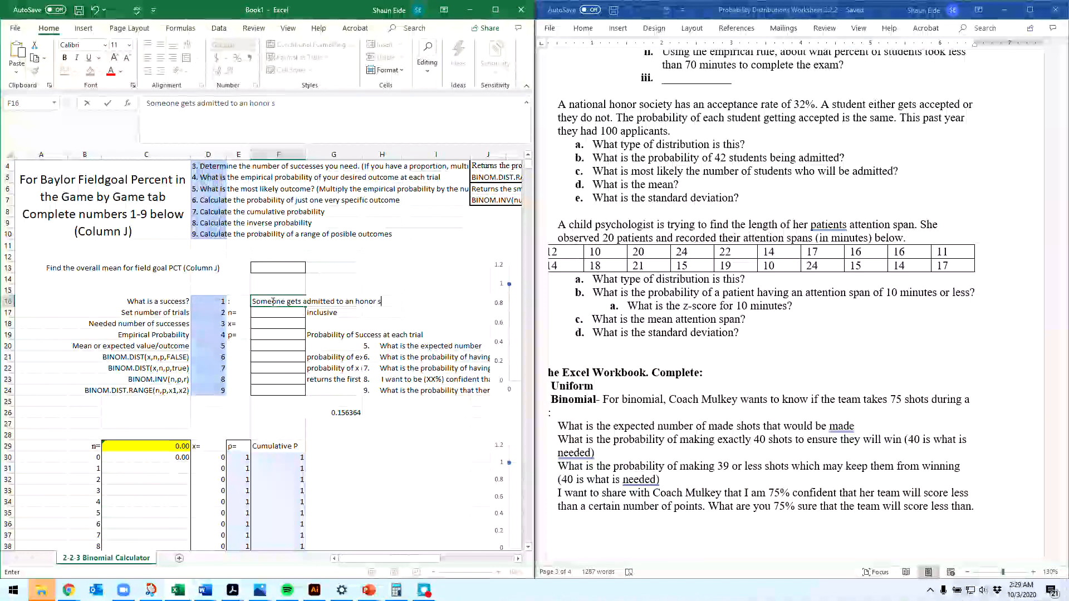
type("ociety")
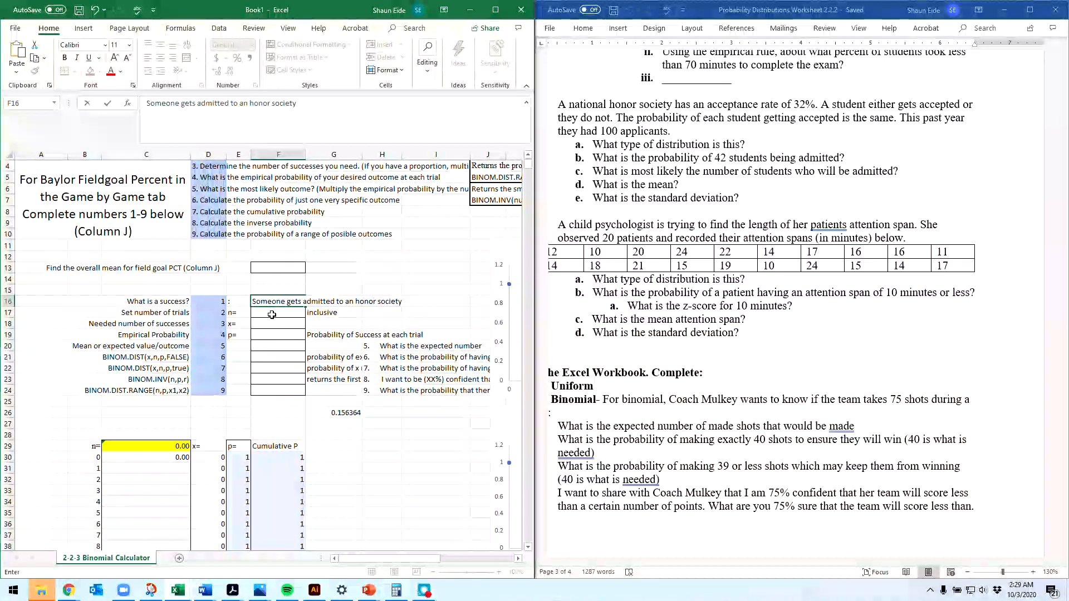
Step: Set the number of trials in F17 to 100 and highlight "100 applicants" in yellow in the Word problem
left_click(272, 315)
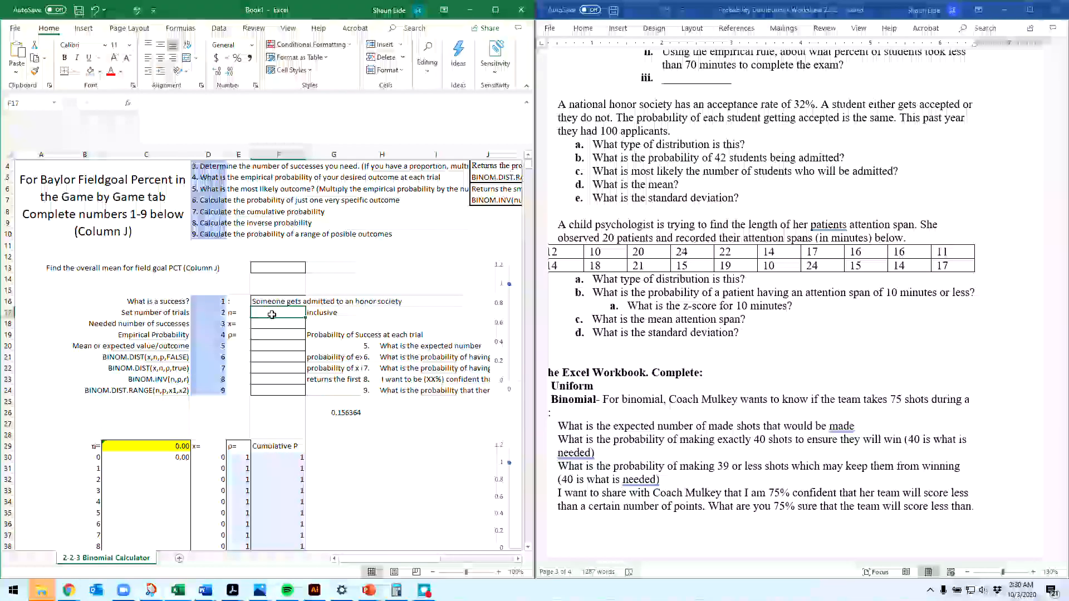
type("100")
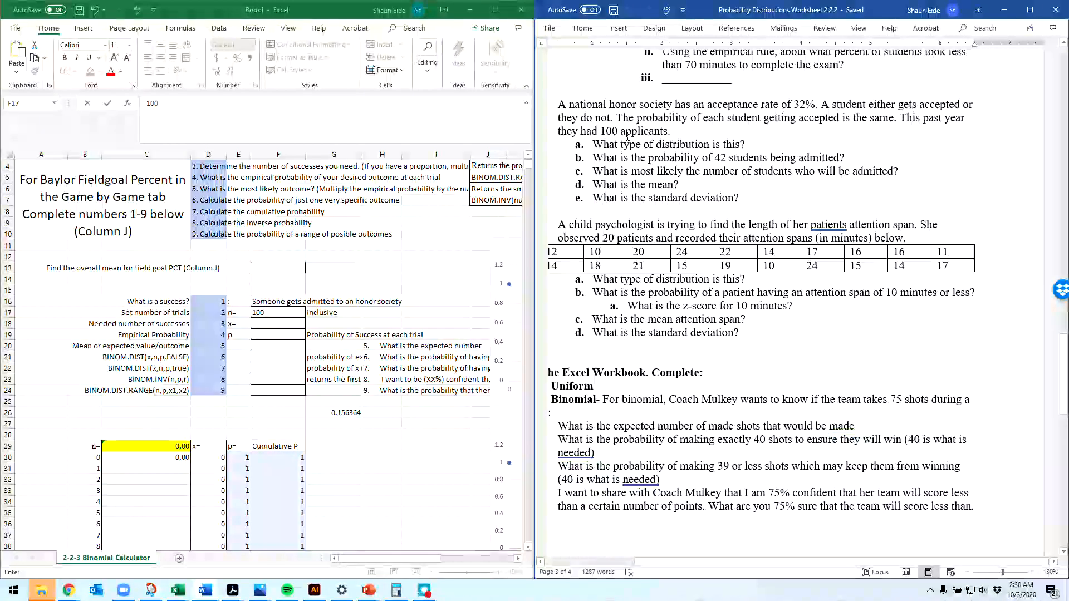
left_click_drag(603, 132, 644, 134)
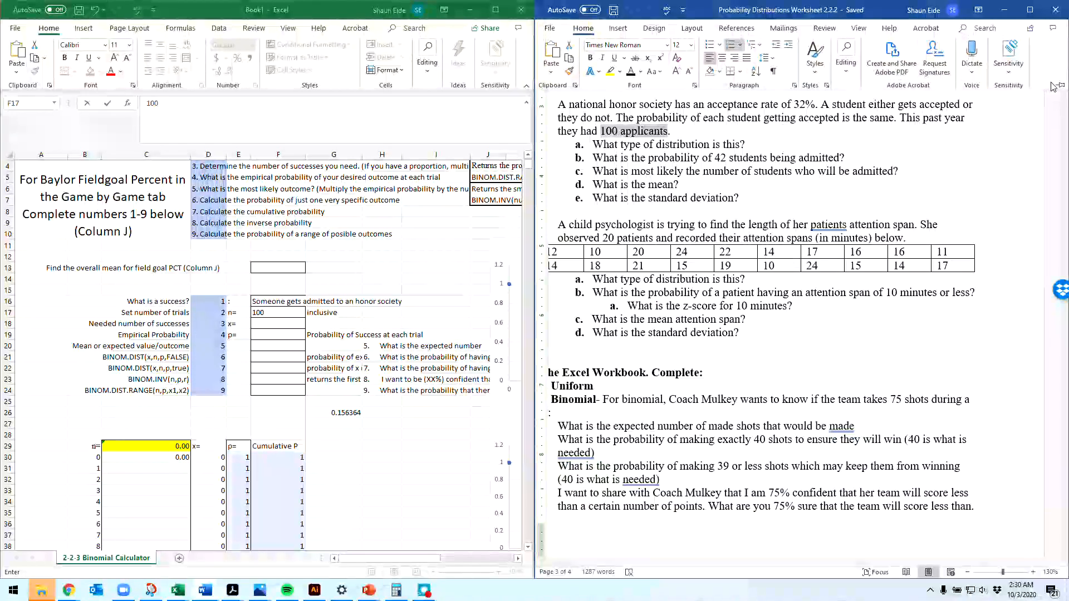
left_click(611, 72)
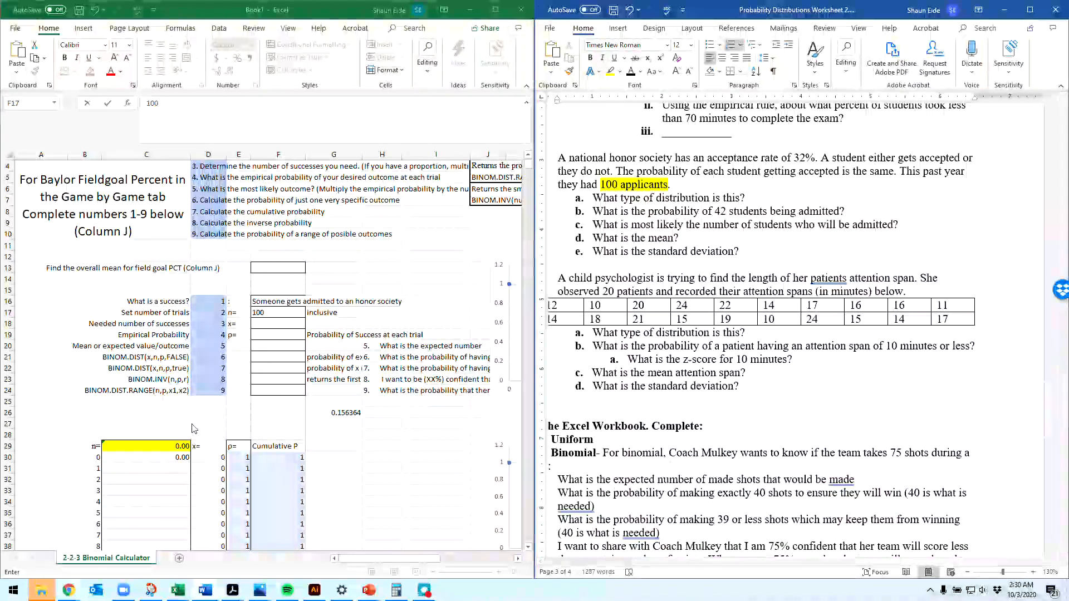
left_click(196, 324)
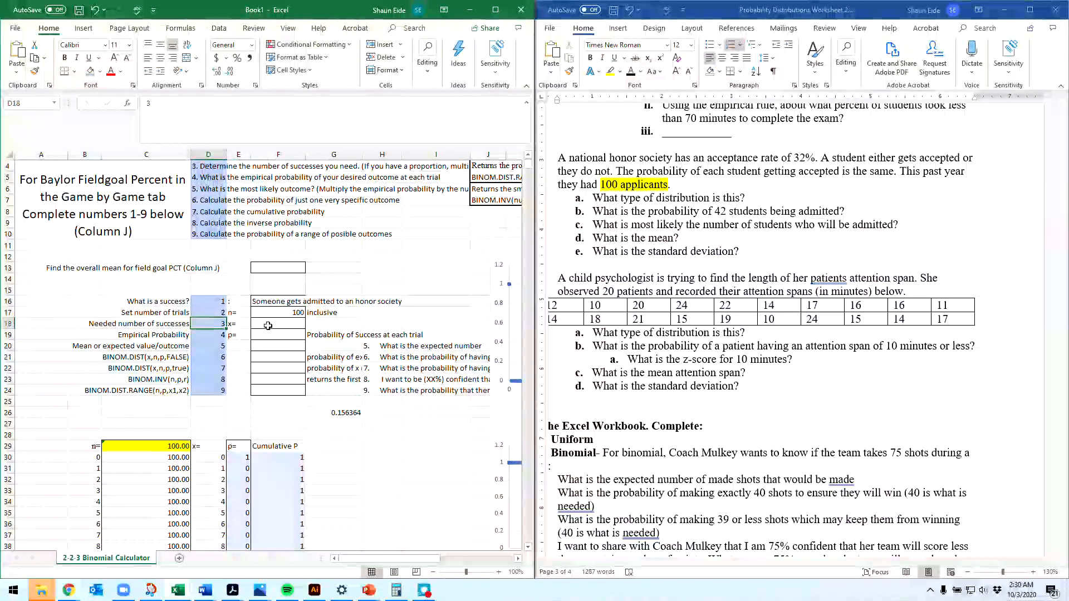
Step: Set the needed number of successes in F18 to 42 and the empirical probability in F19 to 0.32
left_click(268, 325)
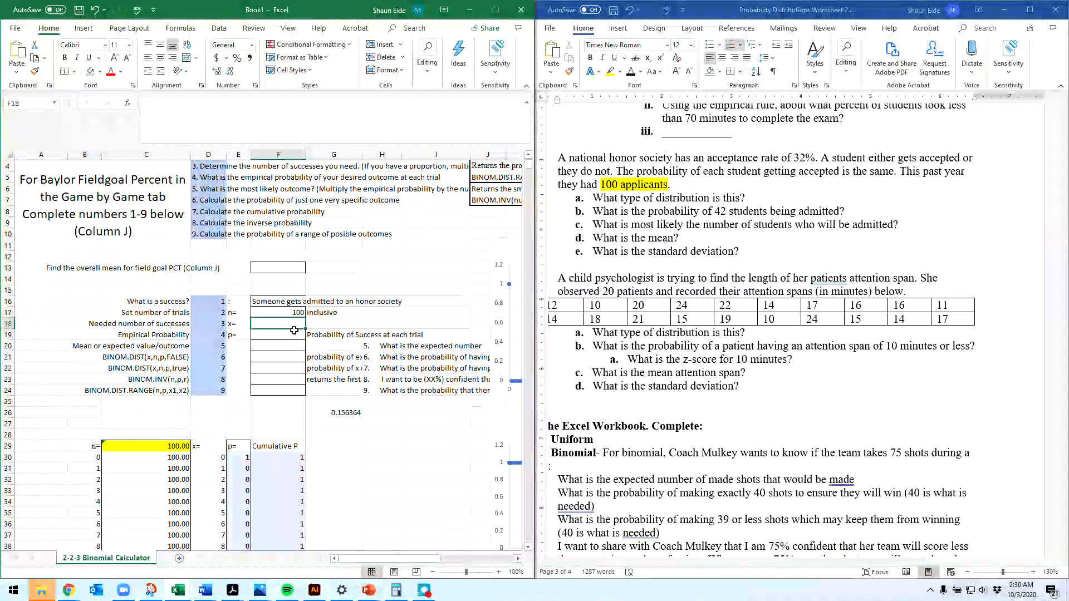
type("42")
key("Return")
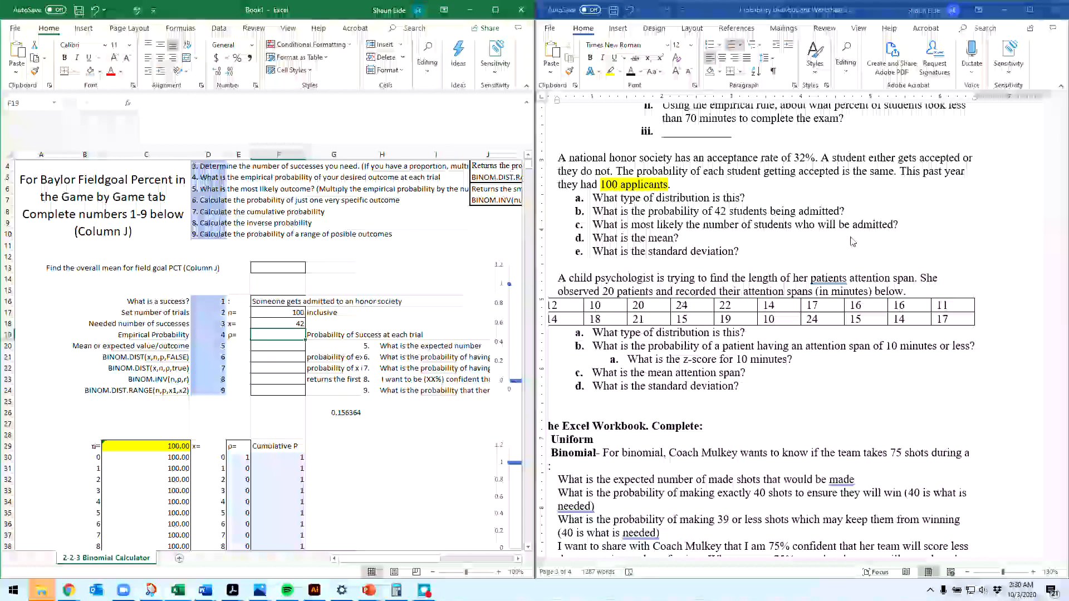
type("0.32")
key("Return")
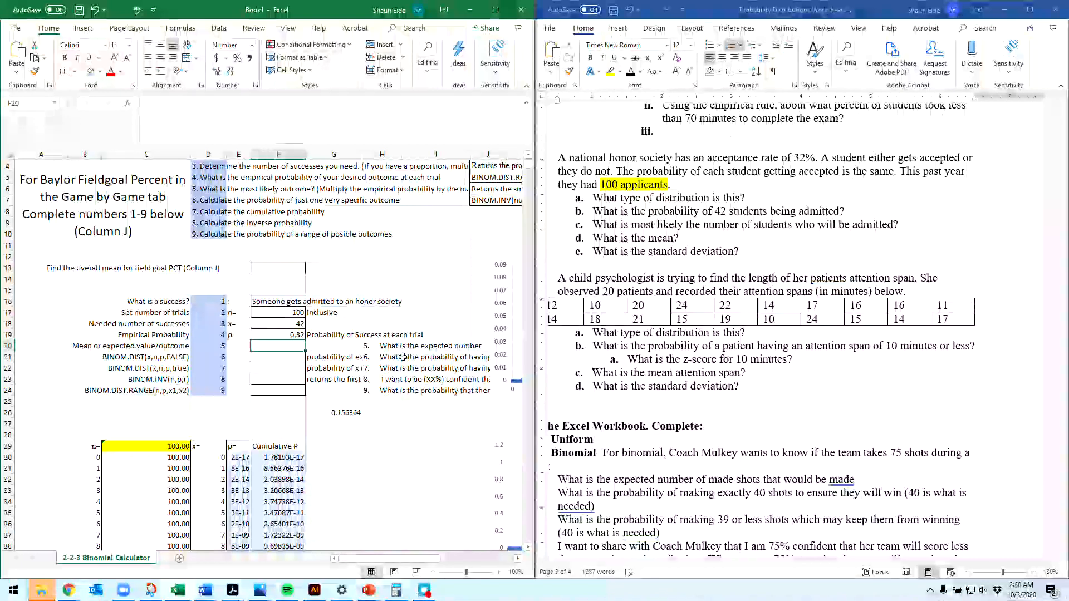
Step: Calculate the expected value in F20 with the cell-reference formula =F19*F17
left_click(521, 360)
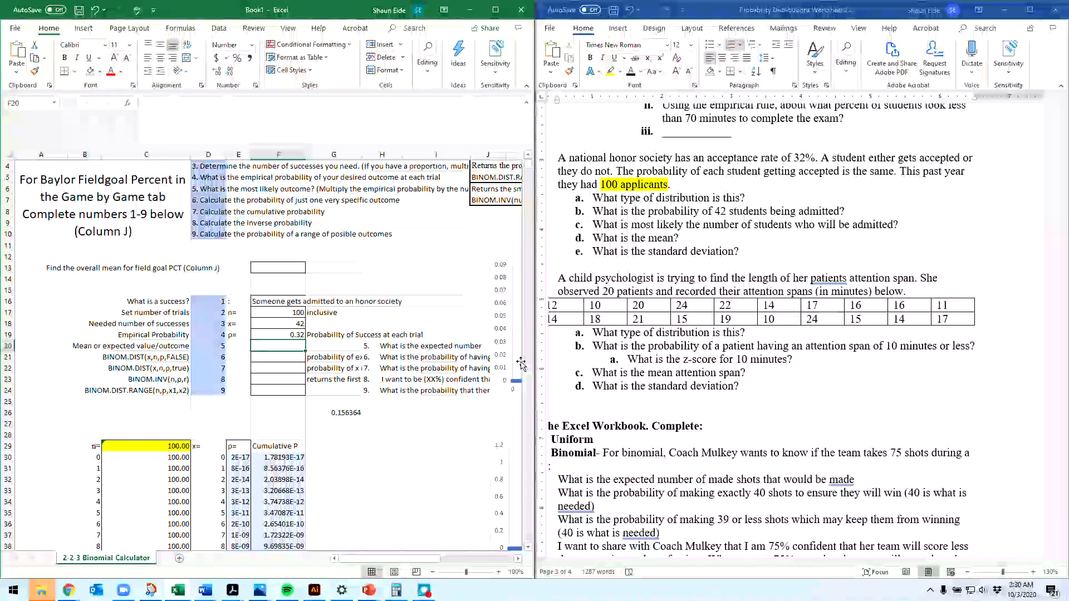
type("=")
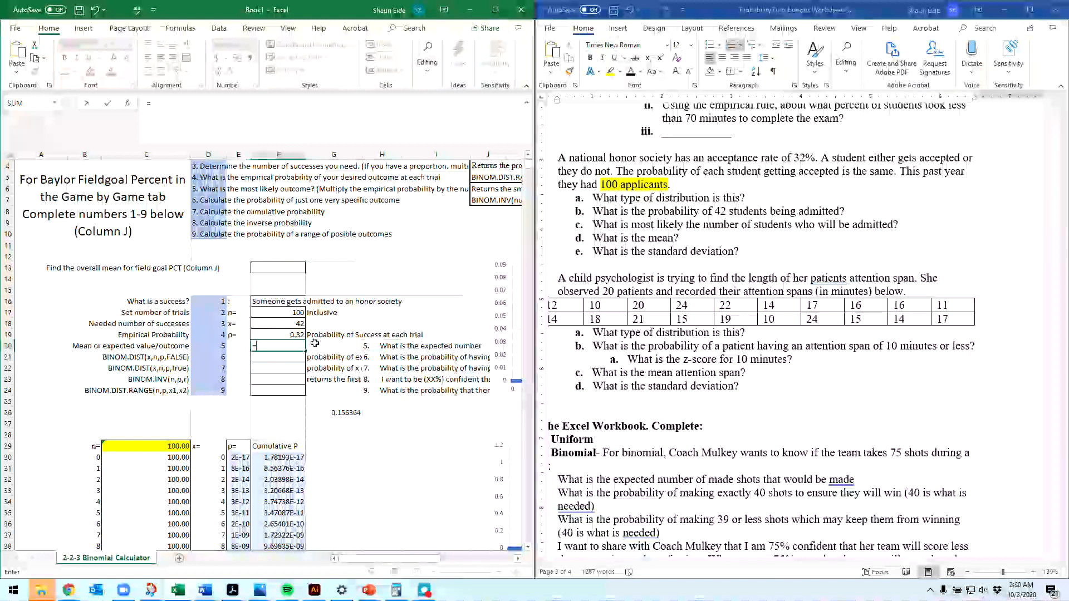
left_click(299, 334)
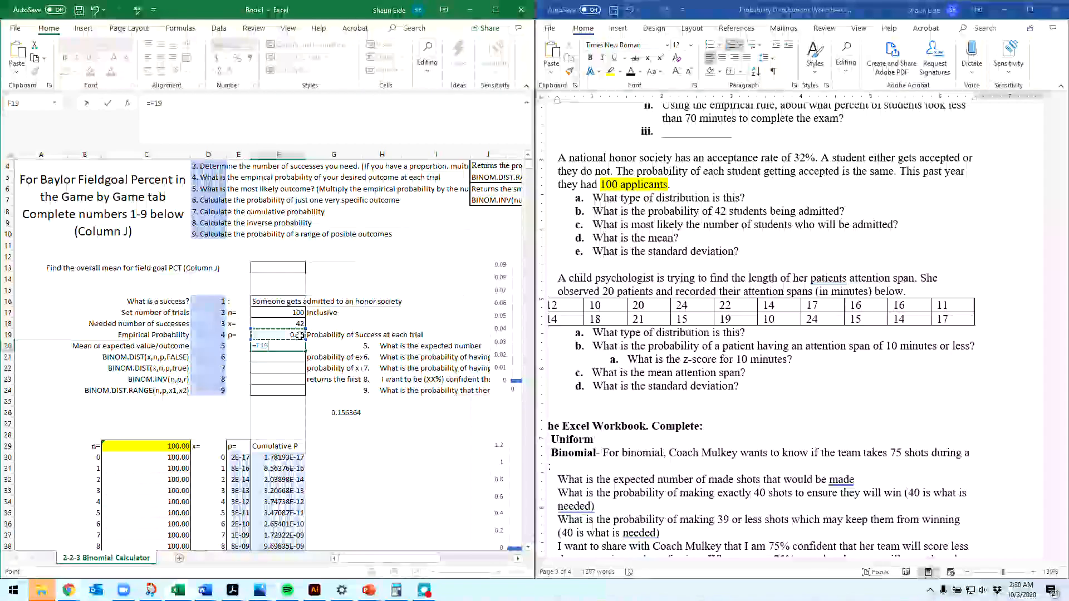
type("*")
left_click(299, 313)
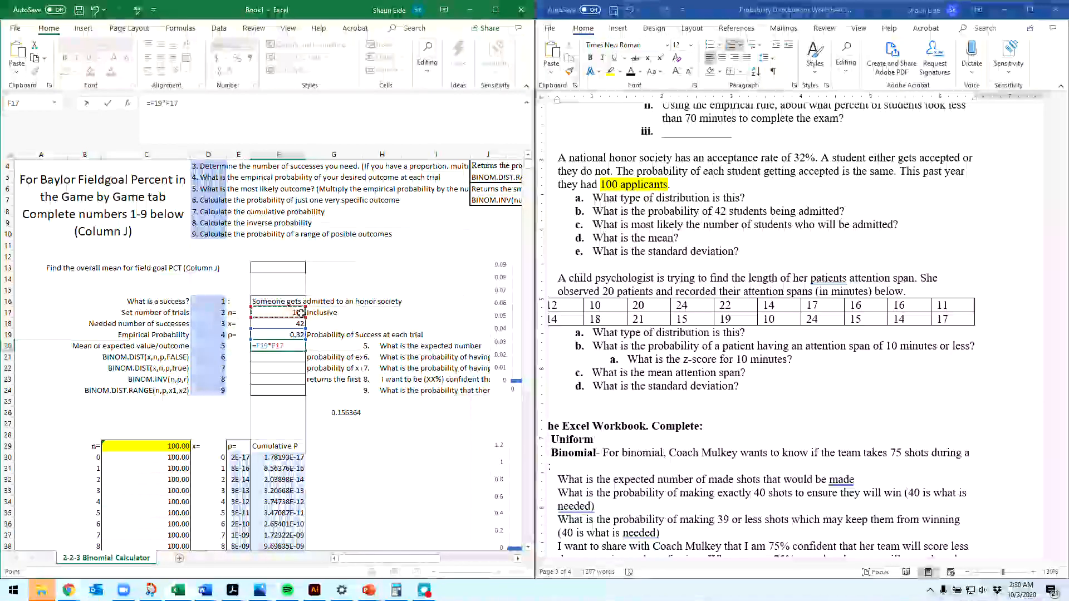
key("Return")
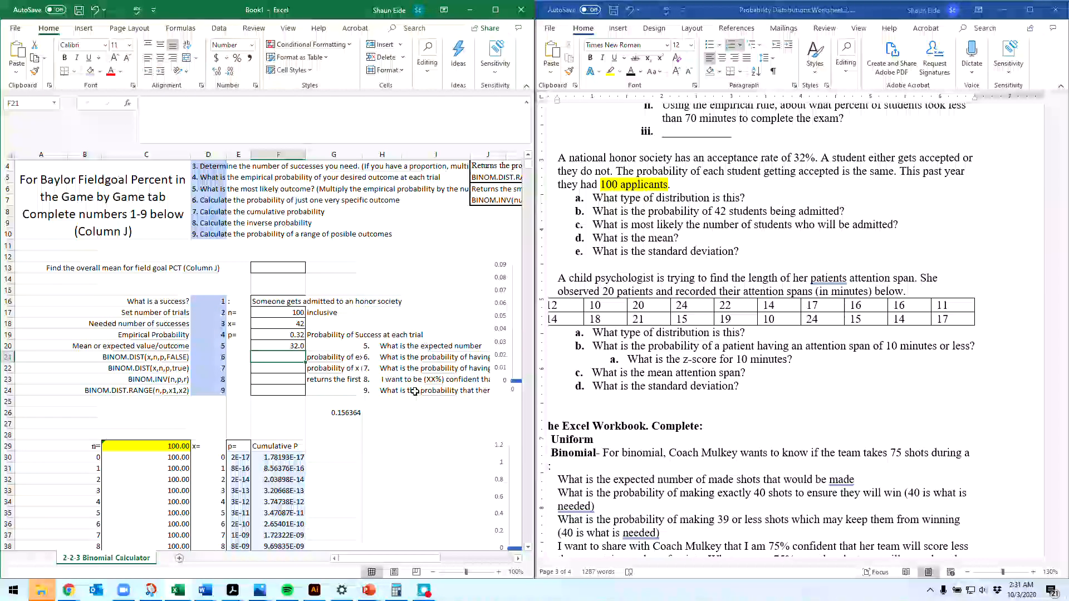
Step: Calculate the probability of exactly 42 admissions in F21 with =BINOM.DIST(42,100,.32,false)
type("=binom")
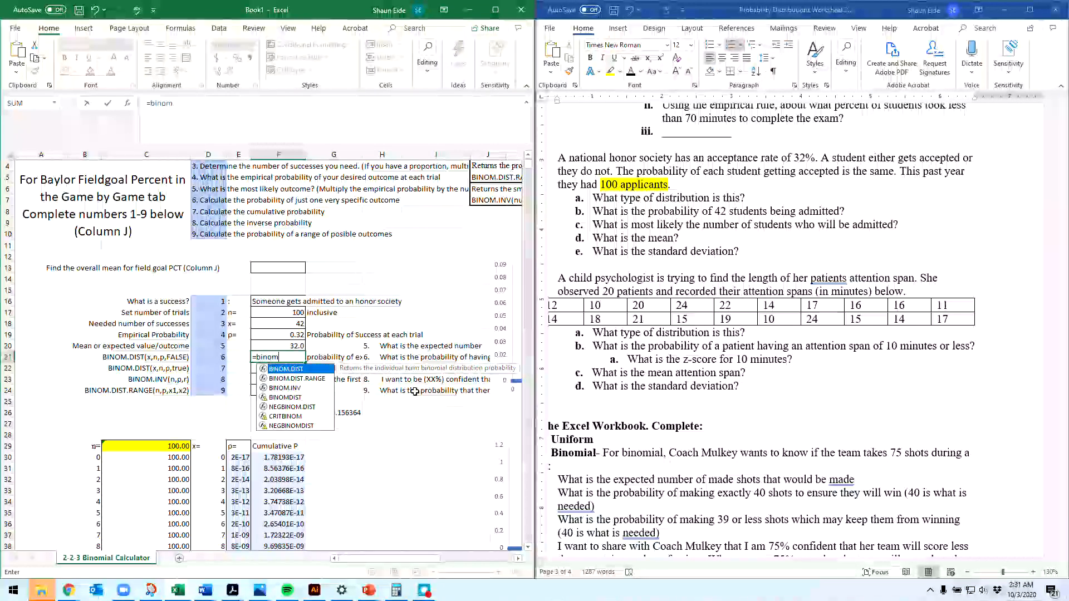
key("Tab")
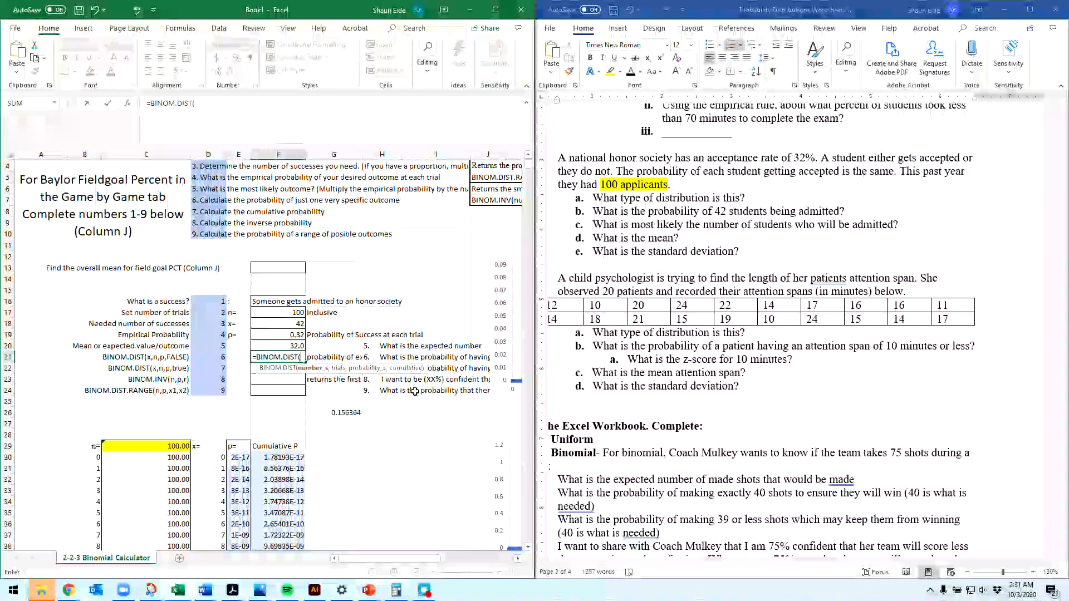
type("4")
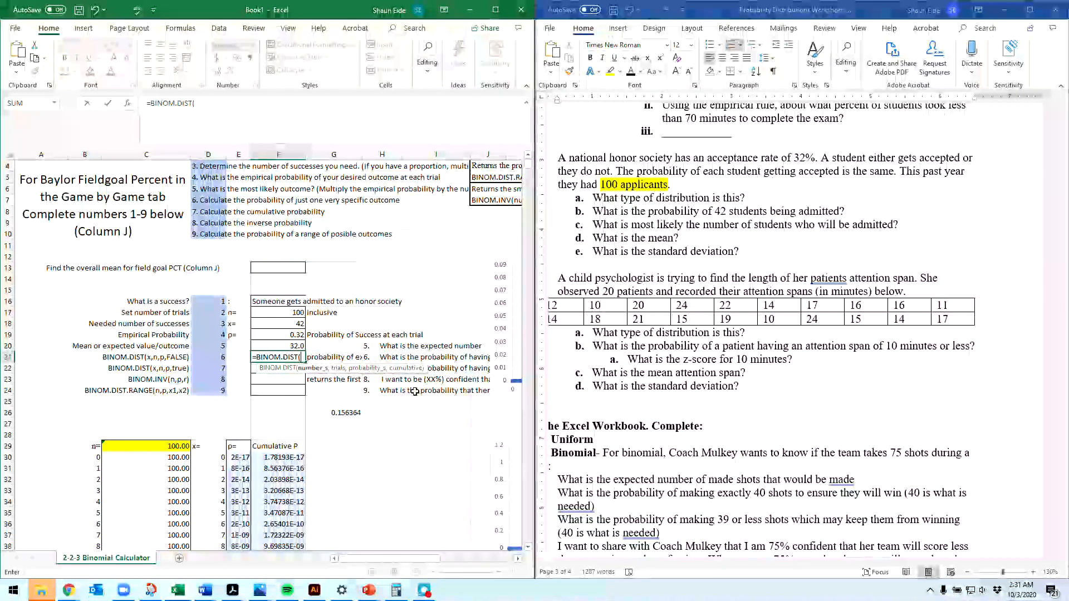
type("2,")
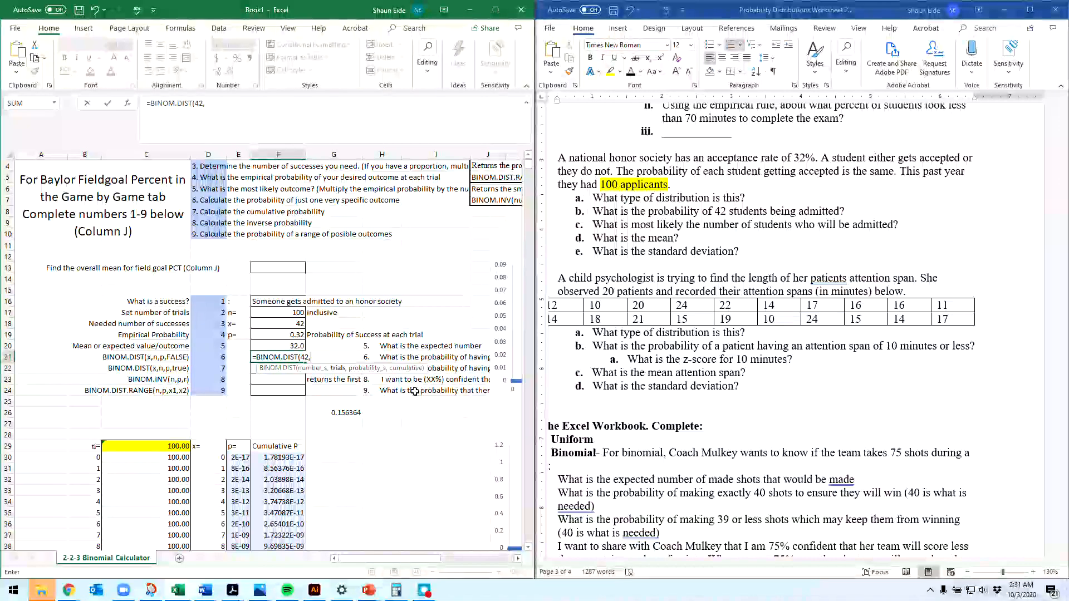
type("100,")
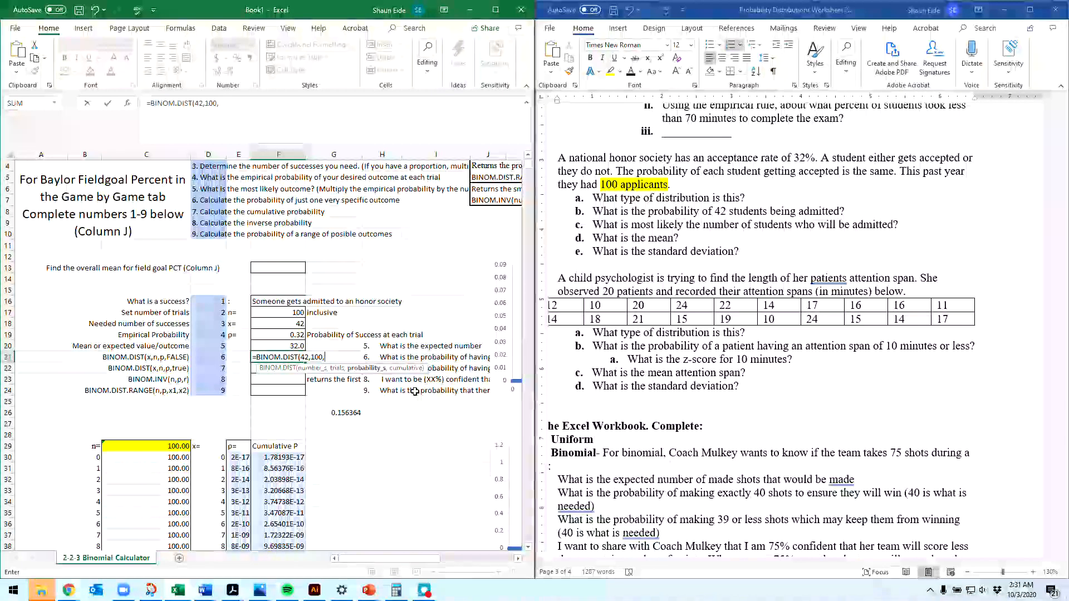
type(".32")
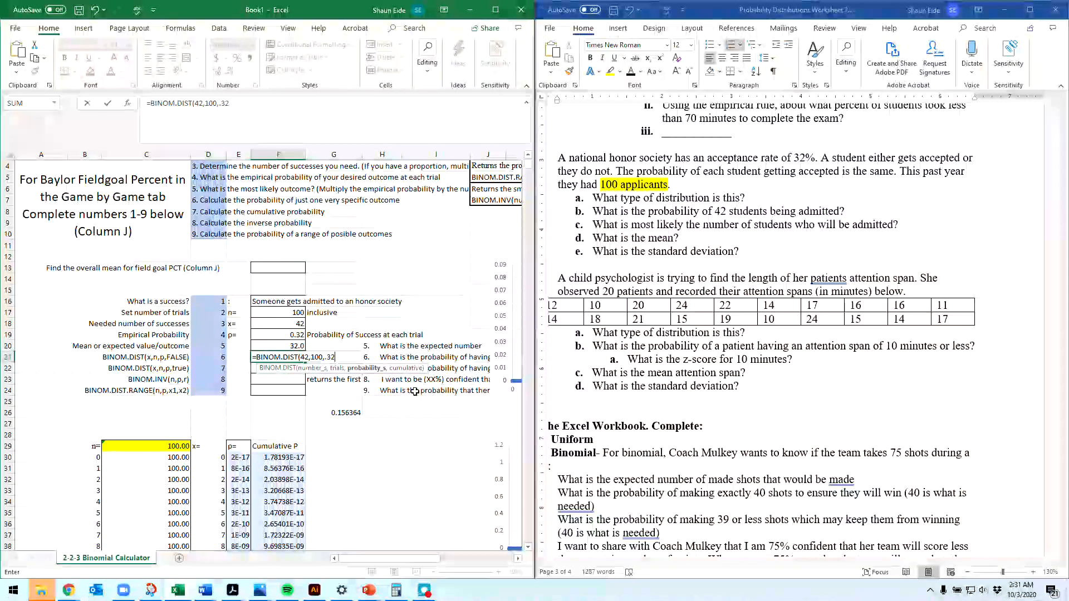
type(",")
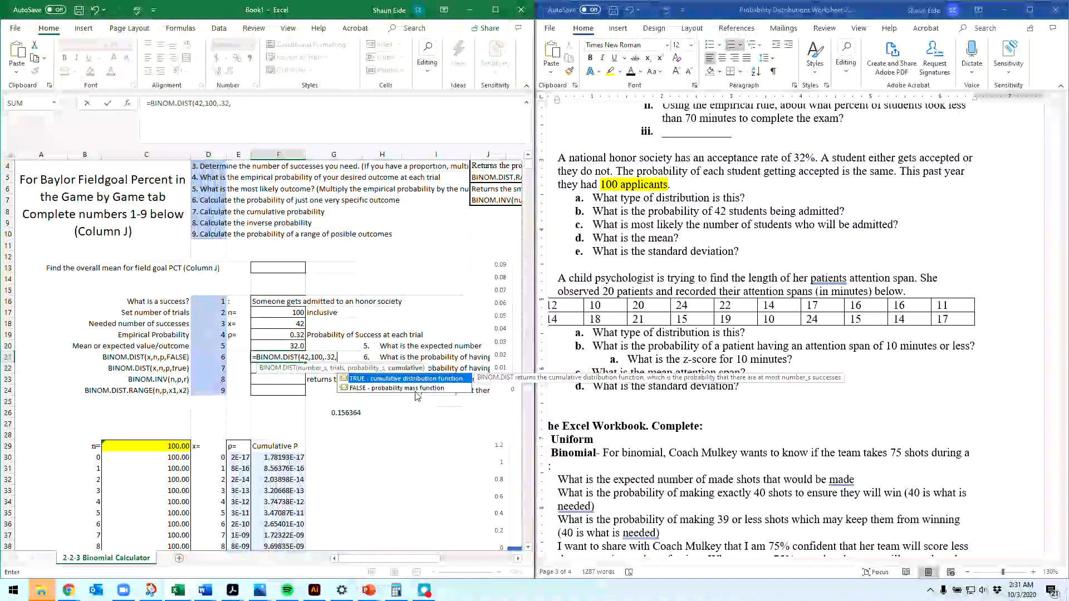
type("false)")
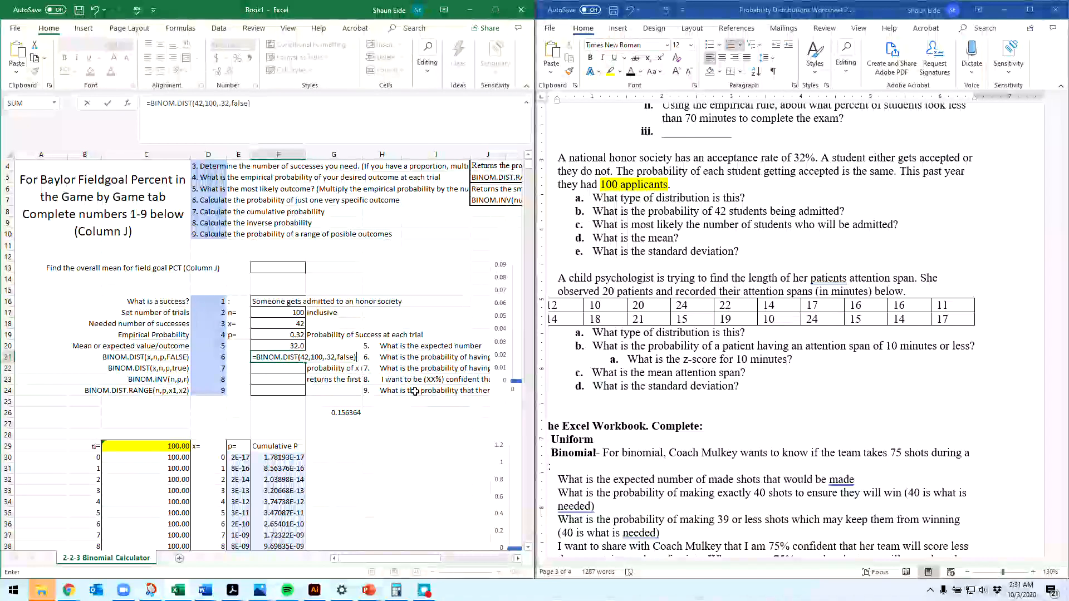
key("Return")
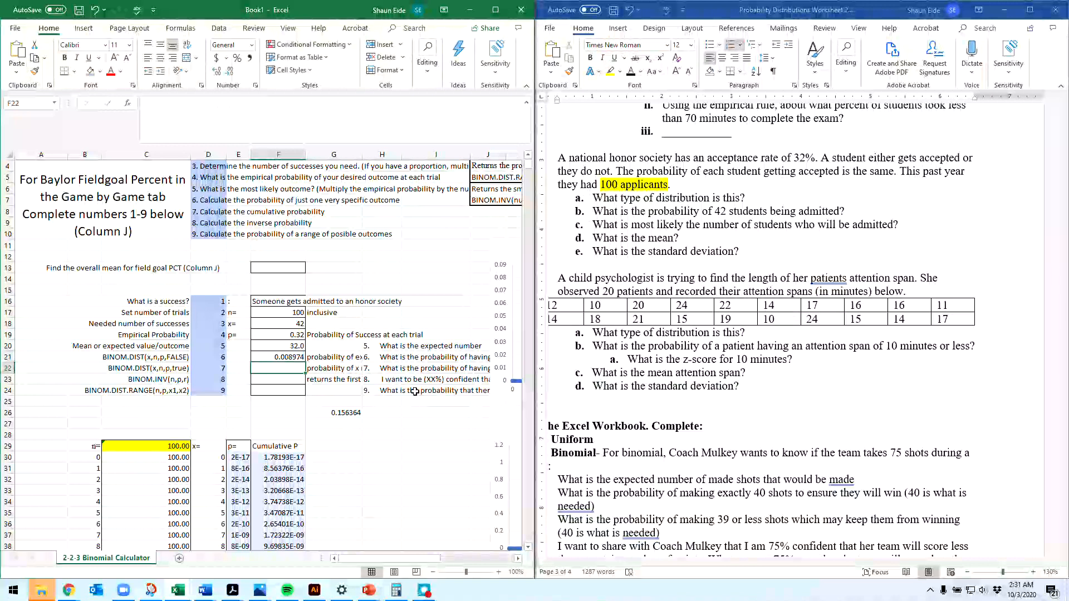
Step: Calculate the cumulative probability of 42 or fewer admissions in F22 with =binom.dist(42,100,.32,true)
type("=bi")
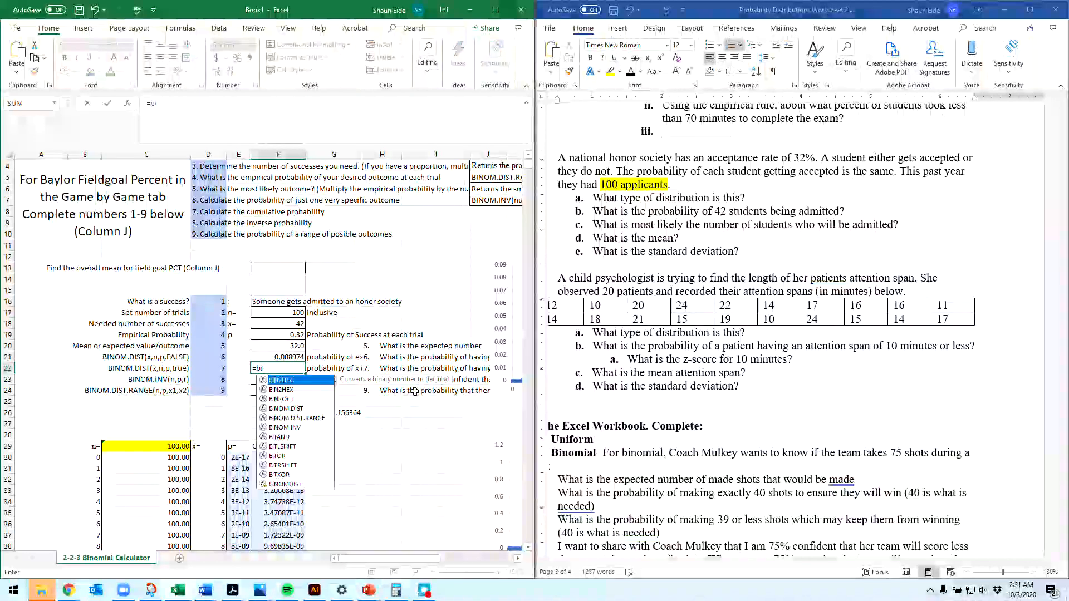
type("nom.s")
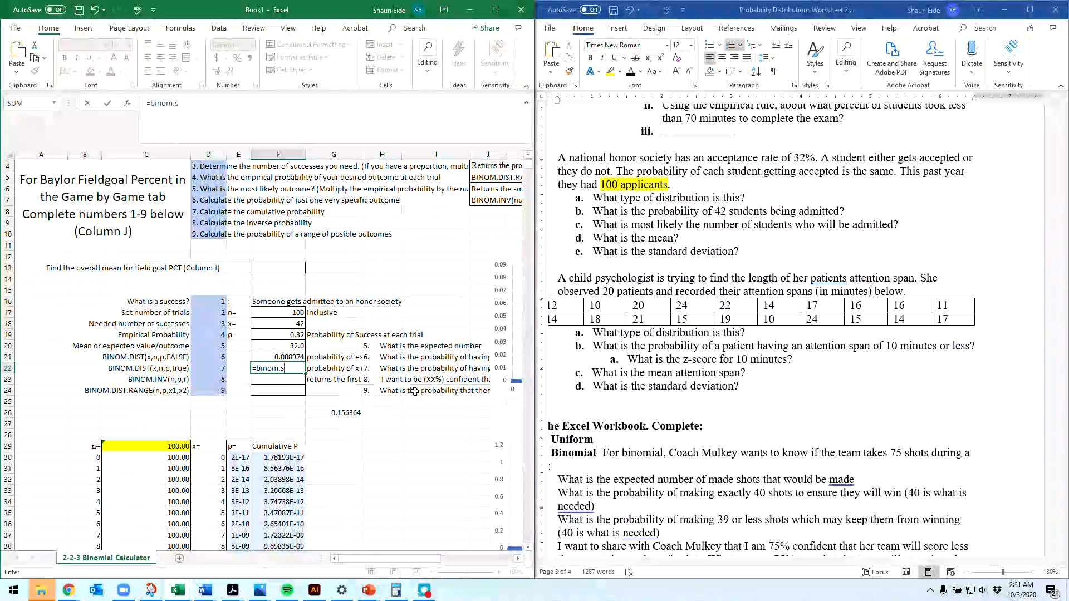
key("BackSpace")
type("dist")
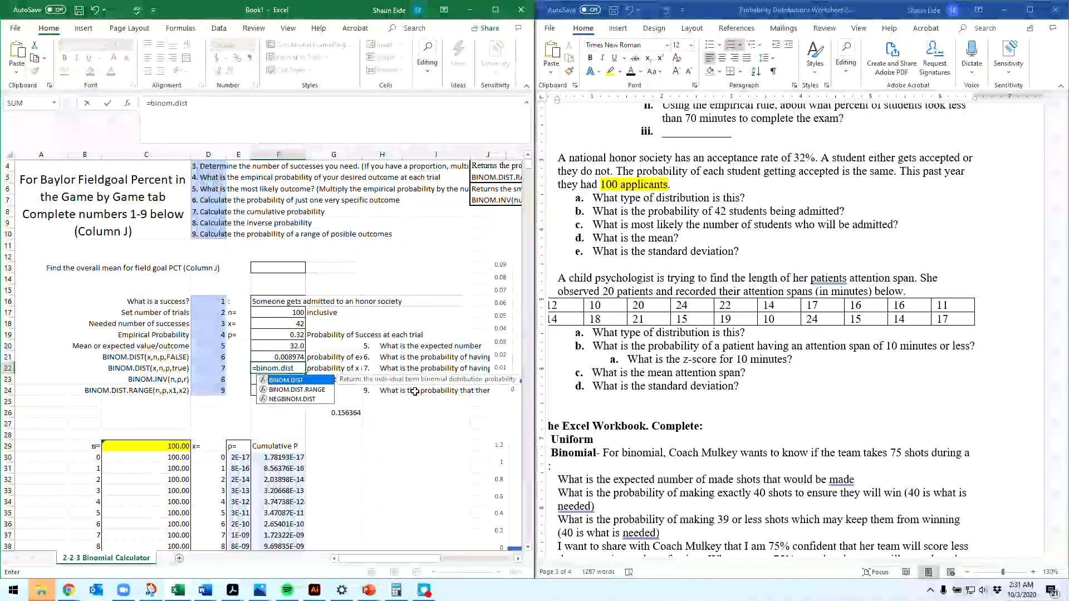
type("*")
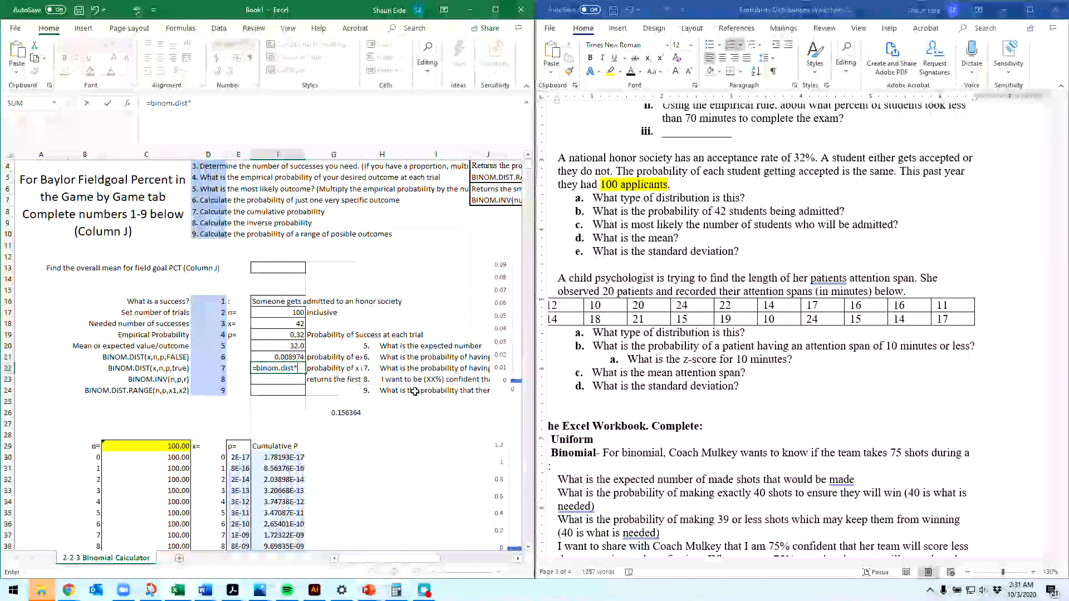
key("BackSpace")
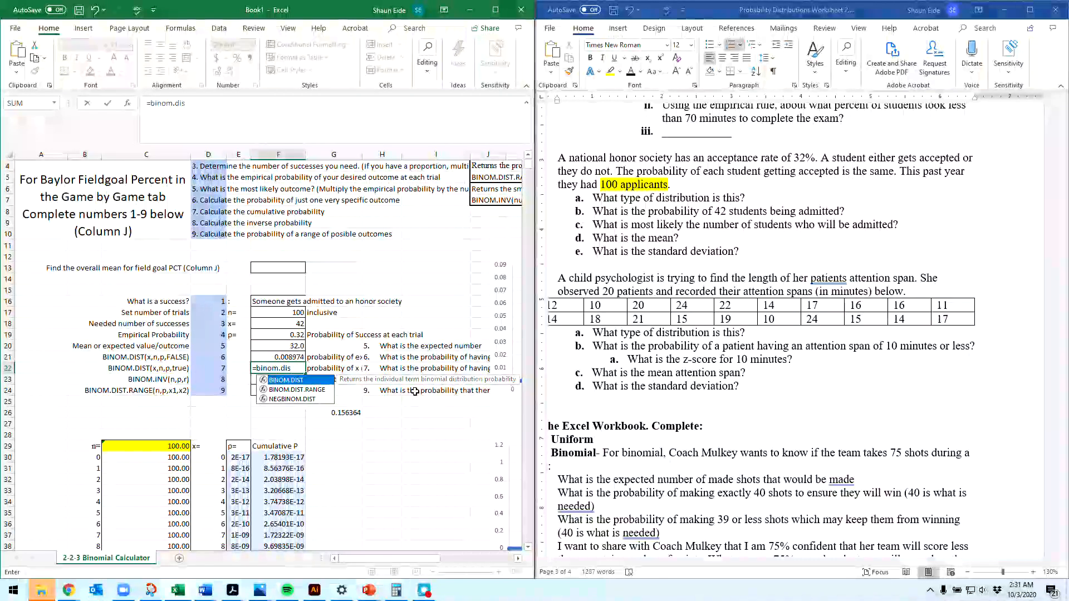
type("(")
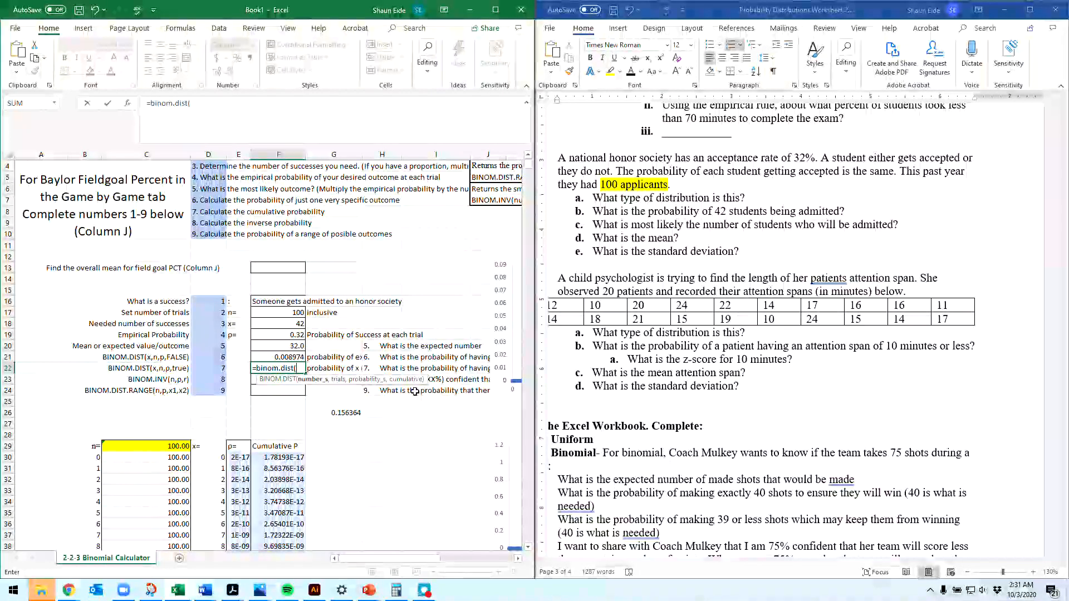
type("42,")
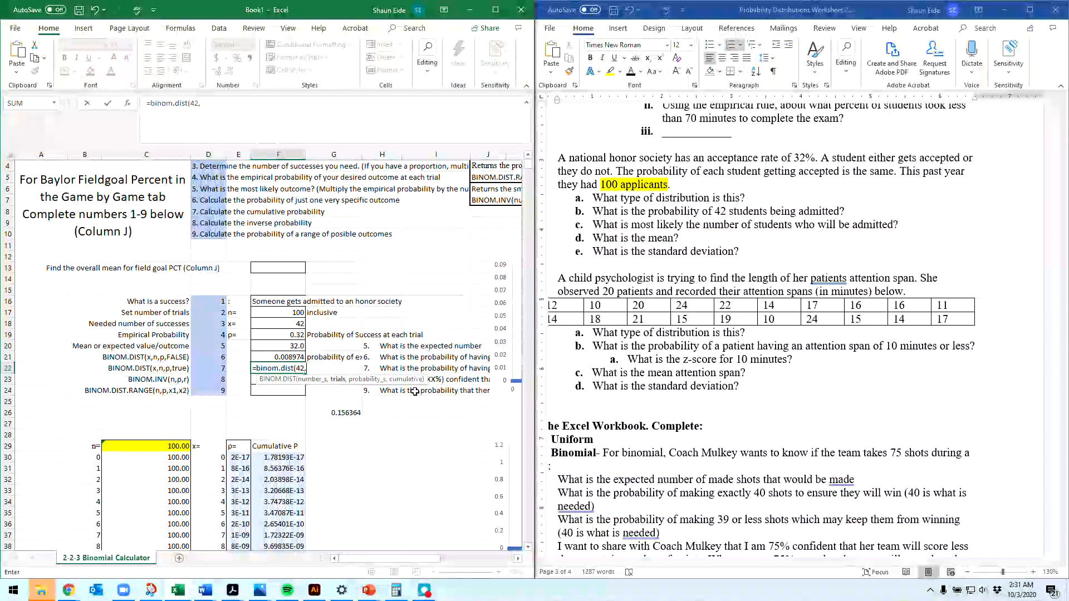
type("100,")
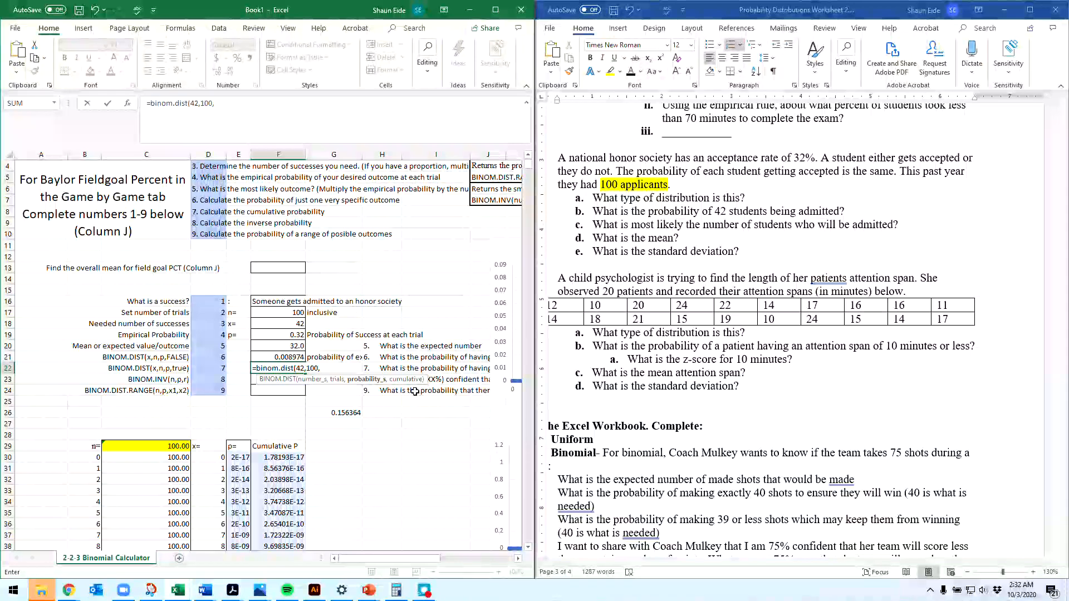
type(".25")
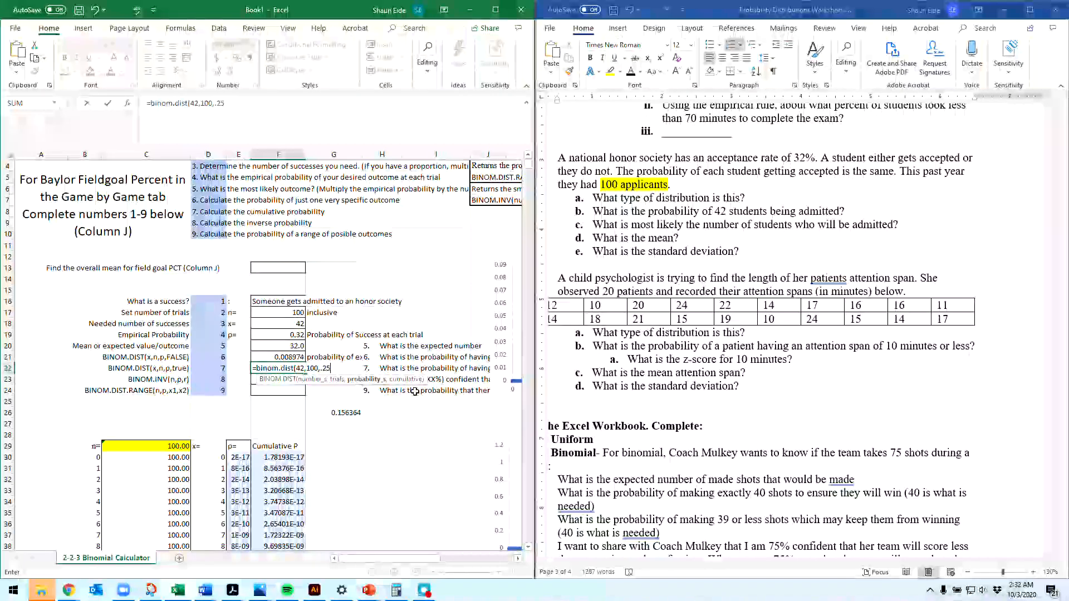
key("BackSpace")
key("BackSpace")
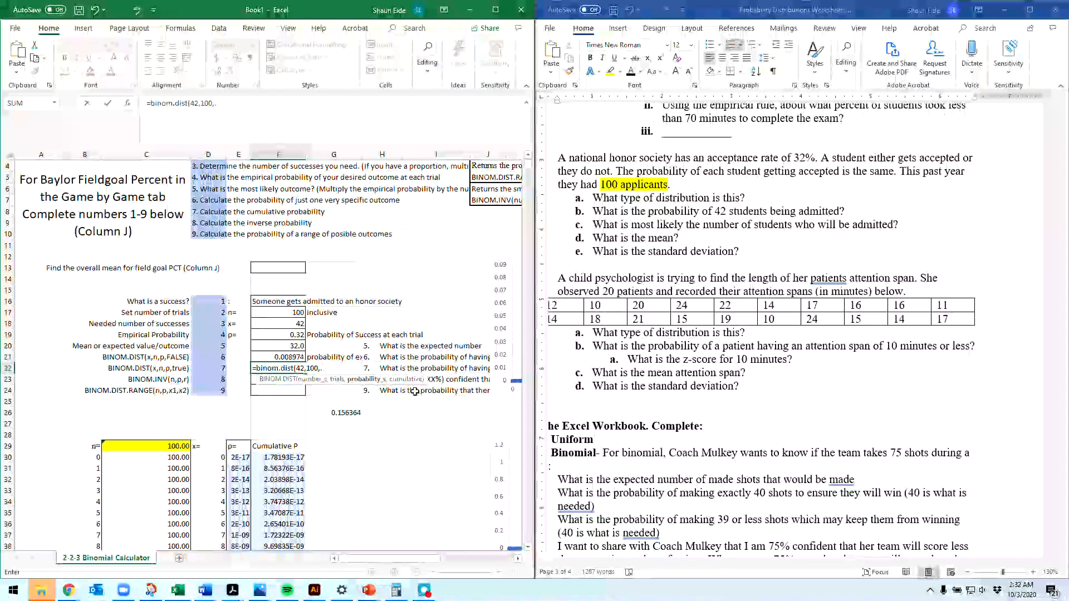
key("BackSpace")
key("BackSpace")
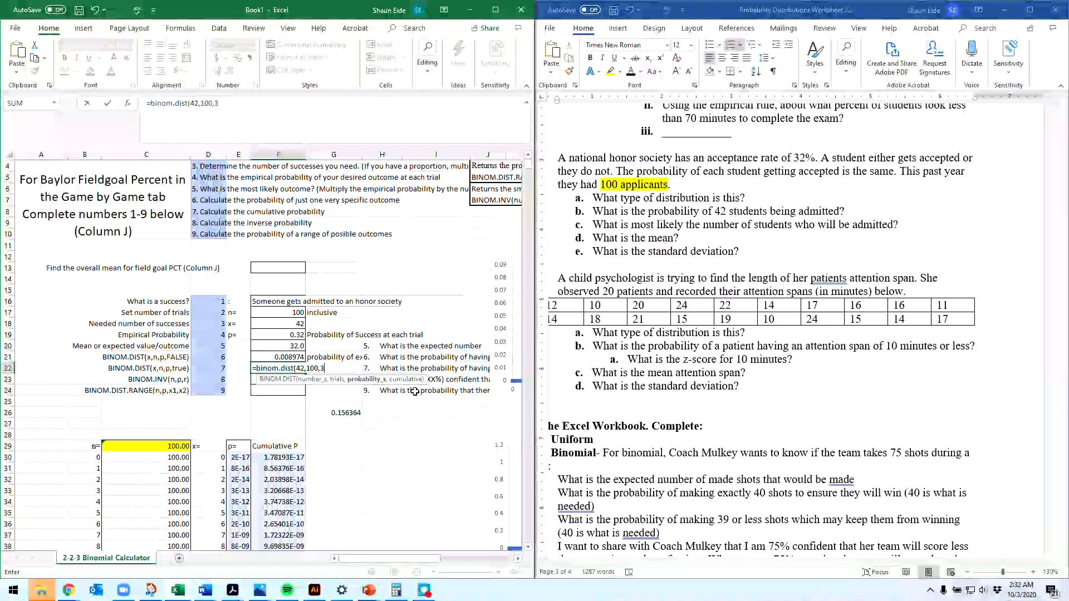
type(",")
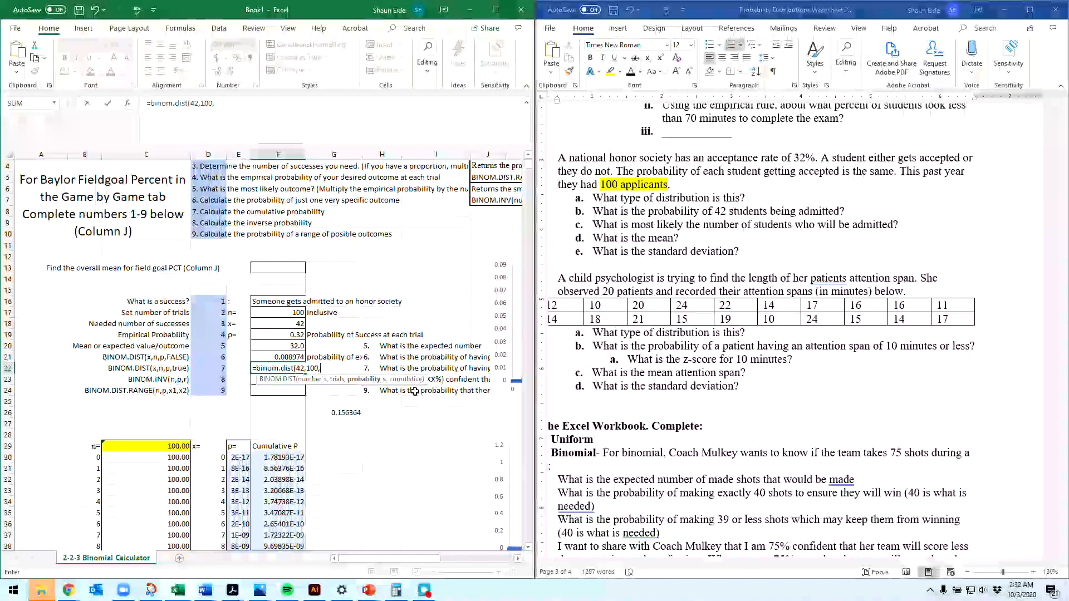
type(".32")
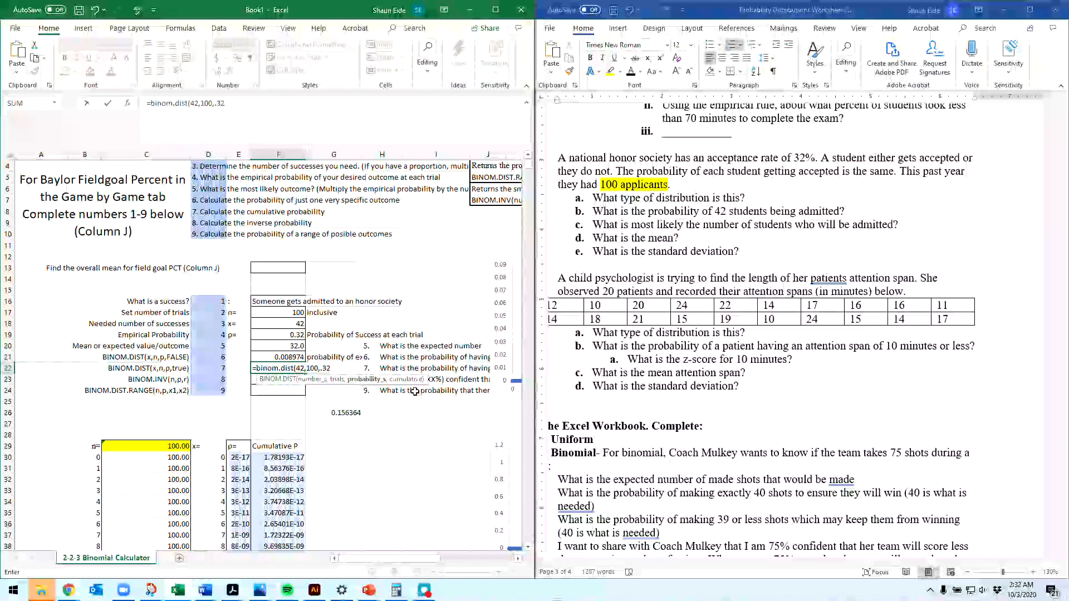
type(",tre")
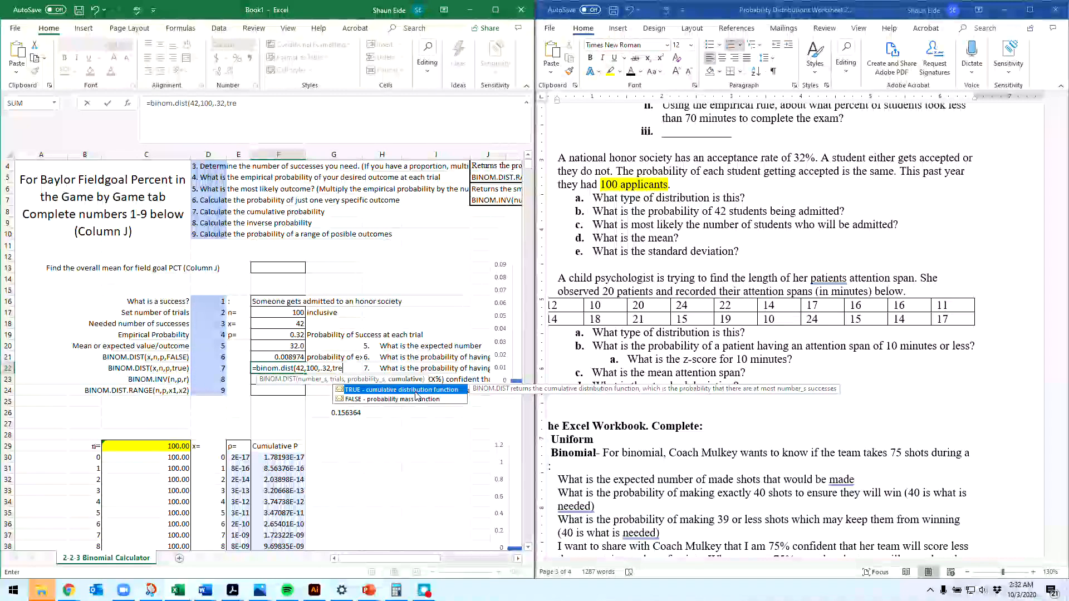
key("BackSpace")
type("ue")
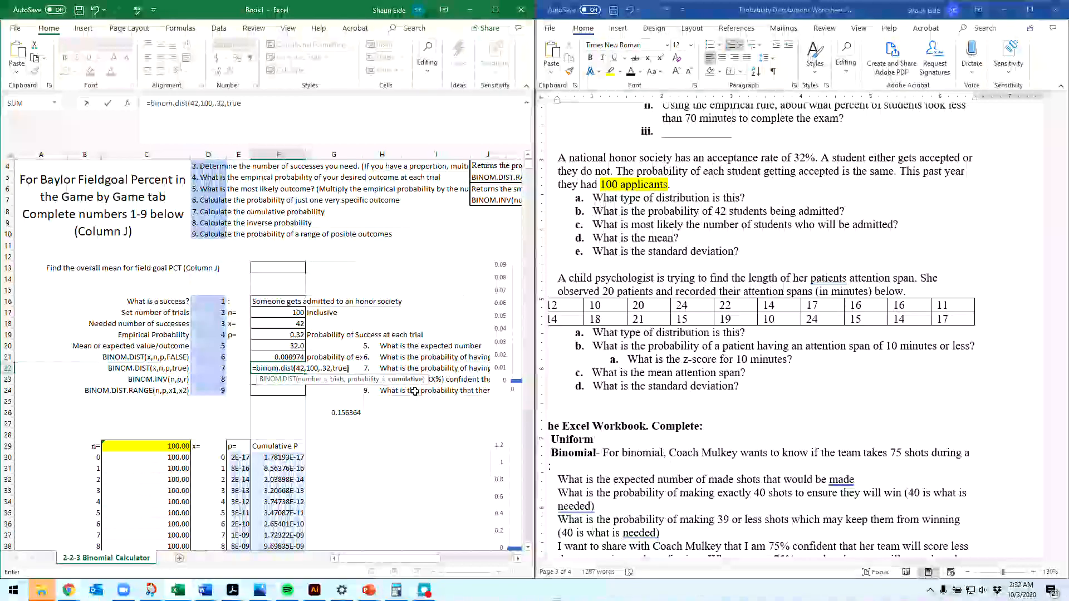
type(")")
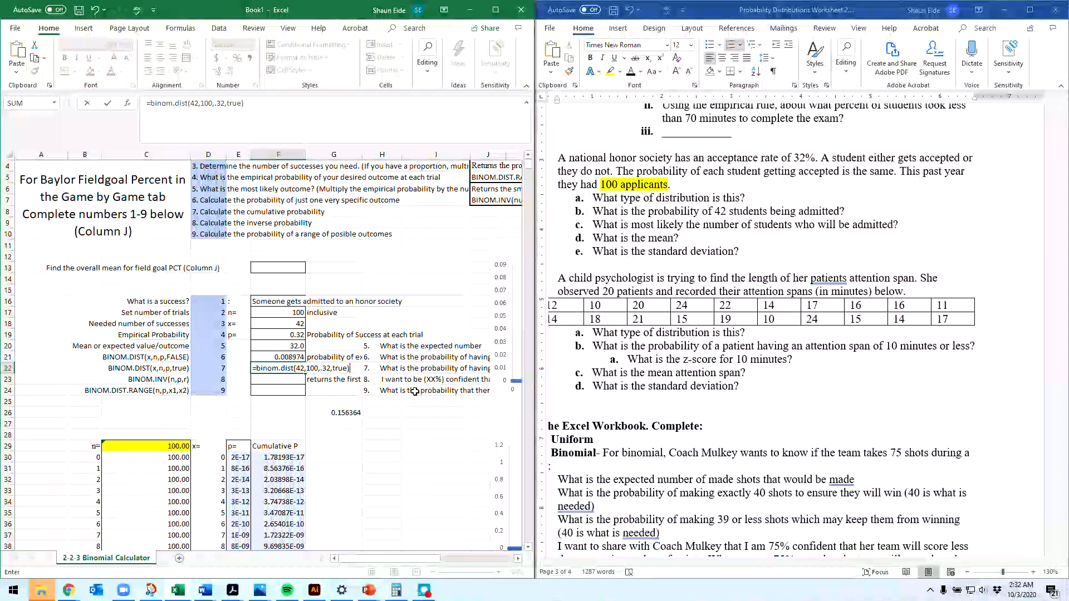
key("Return")
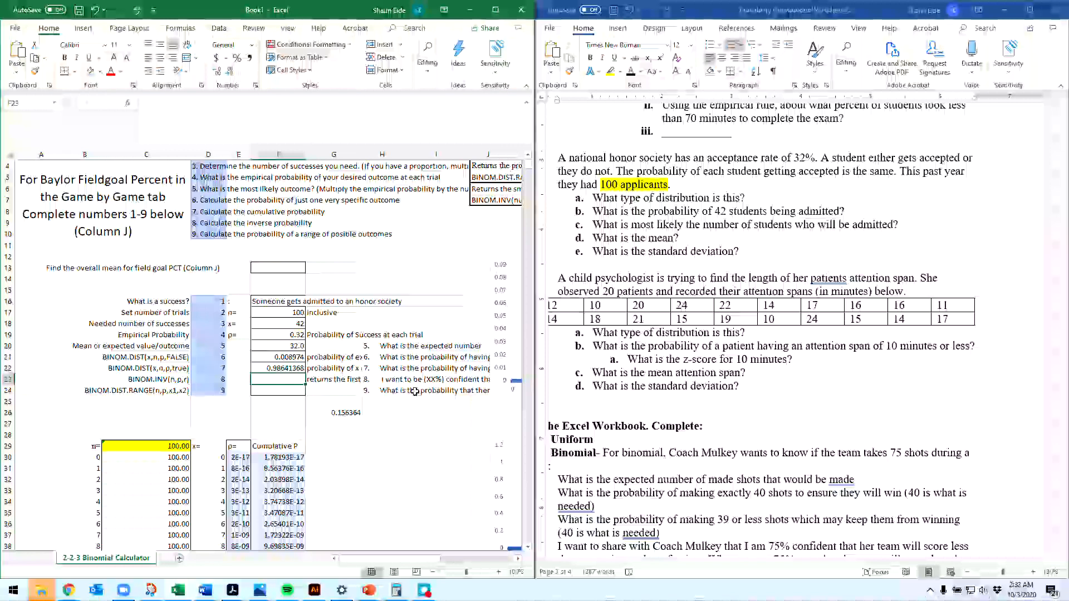
Step: Calculate the inverse binomial value at 95% confidence in F23 with =binom.inv(100, .32, .95)
type("=bi")
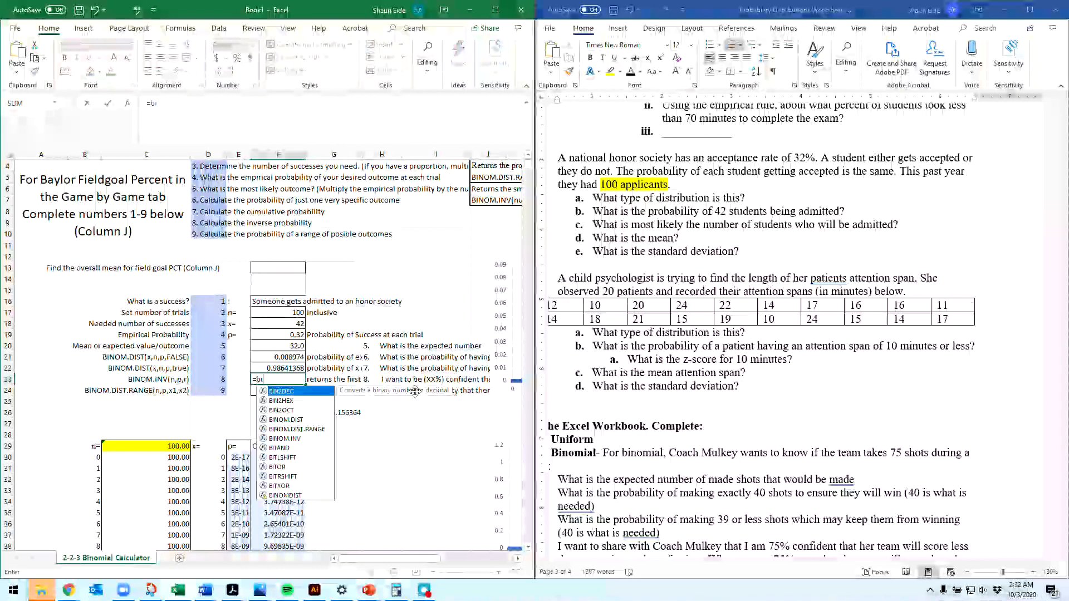
type("nom.inv")
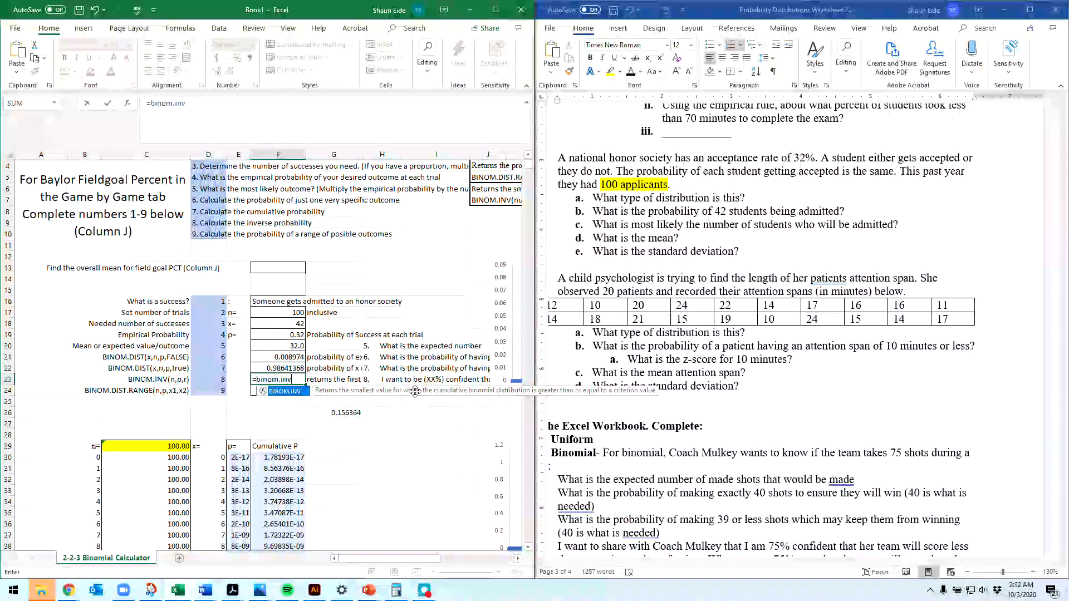
type("(")
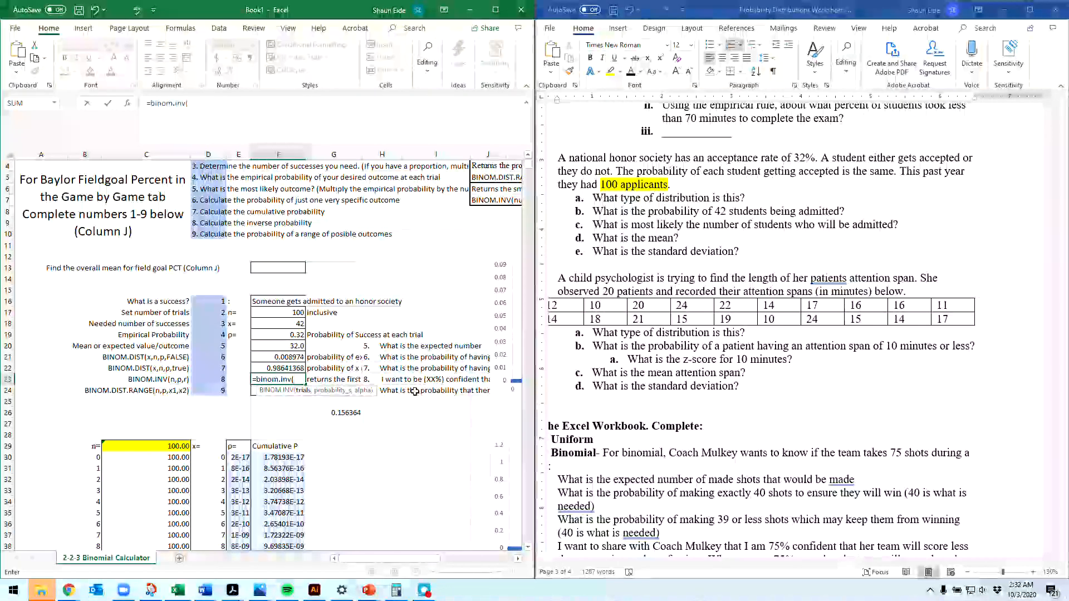
type("2")
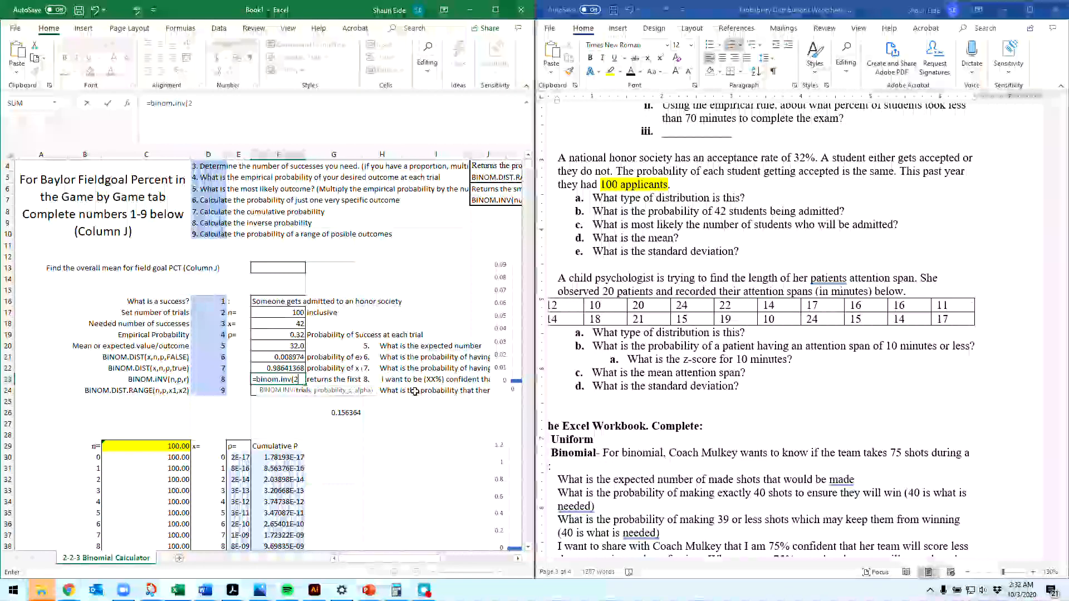
key("BackSpace")
type("100,")
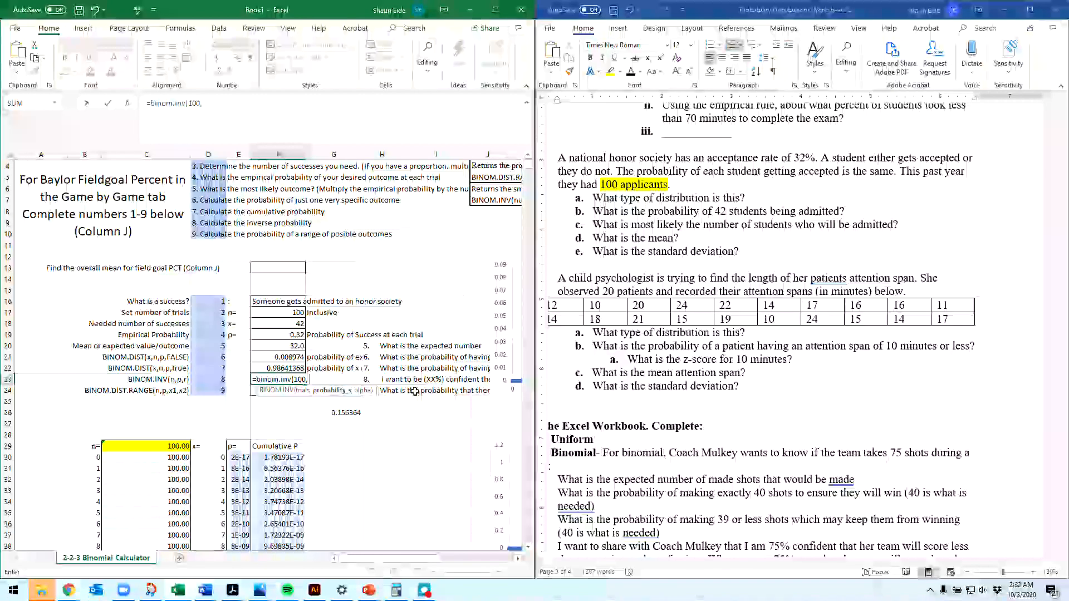
type(" .")
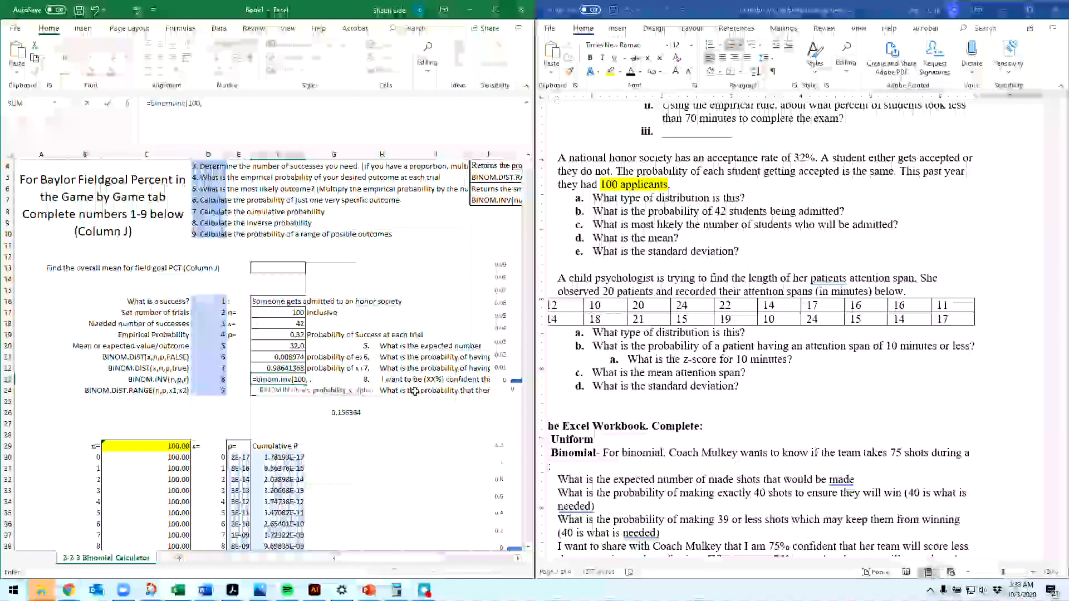
type("32,")
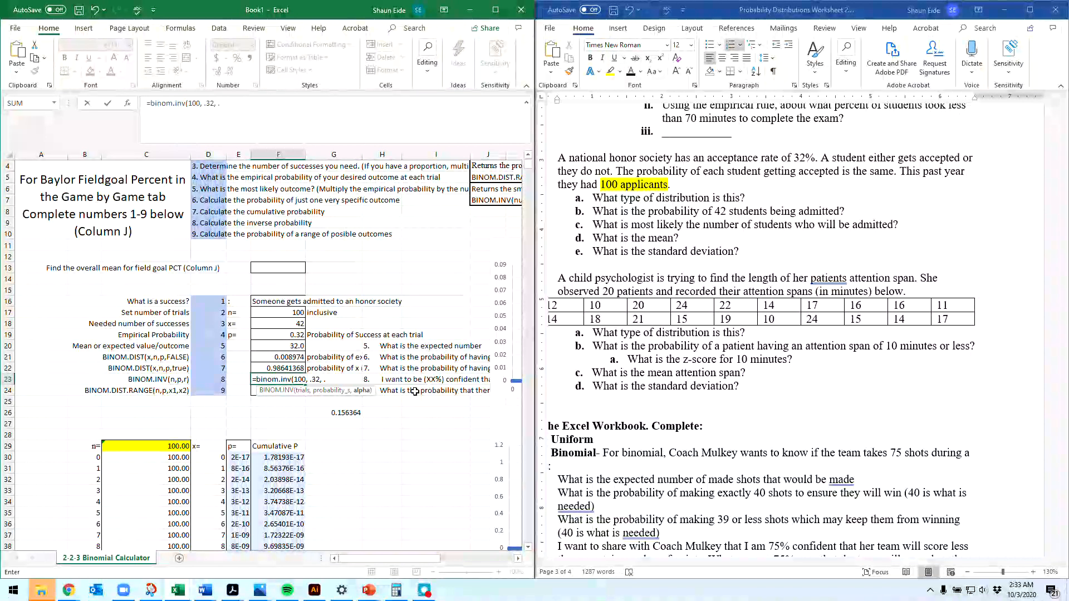
type(".95)")
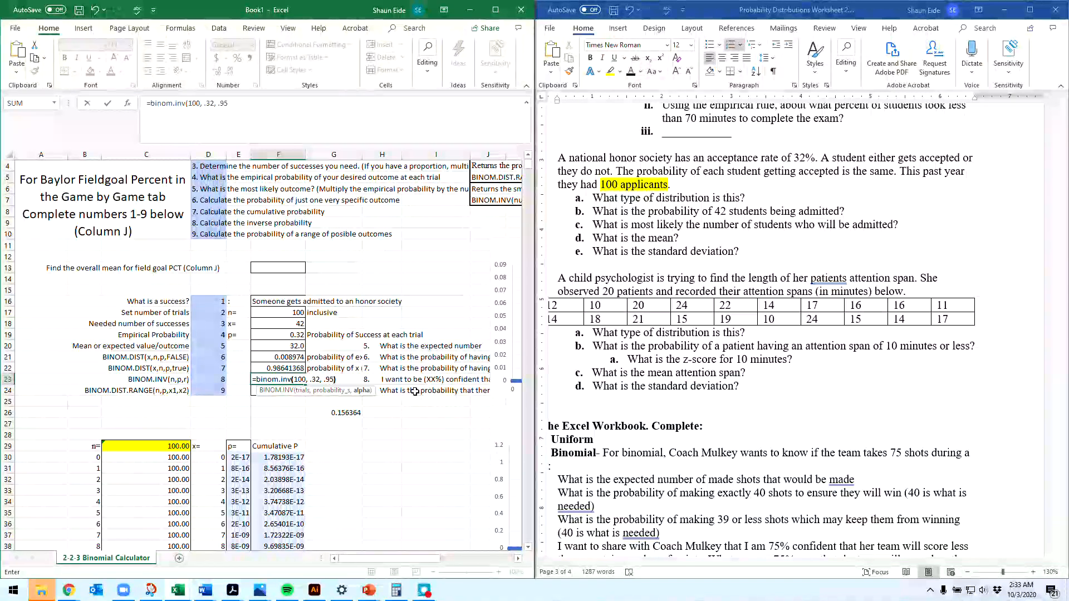
key("Return")
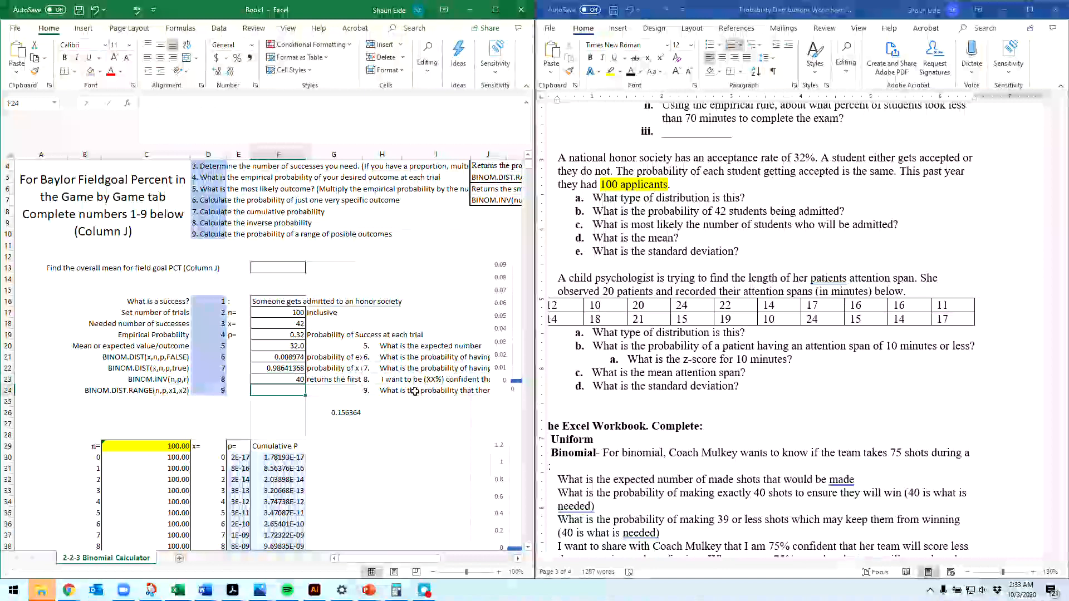
Step: Start a BINOM.DIST.RANGE formula in F24 with 100 as the number of trials
key("Up")
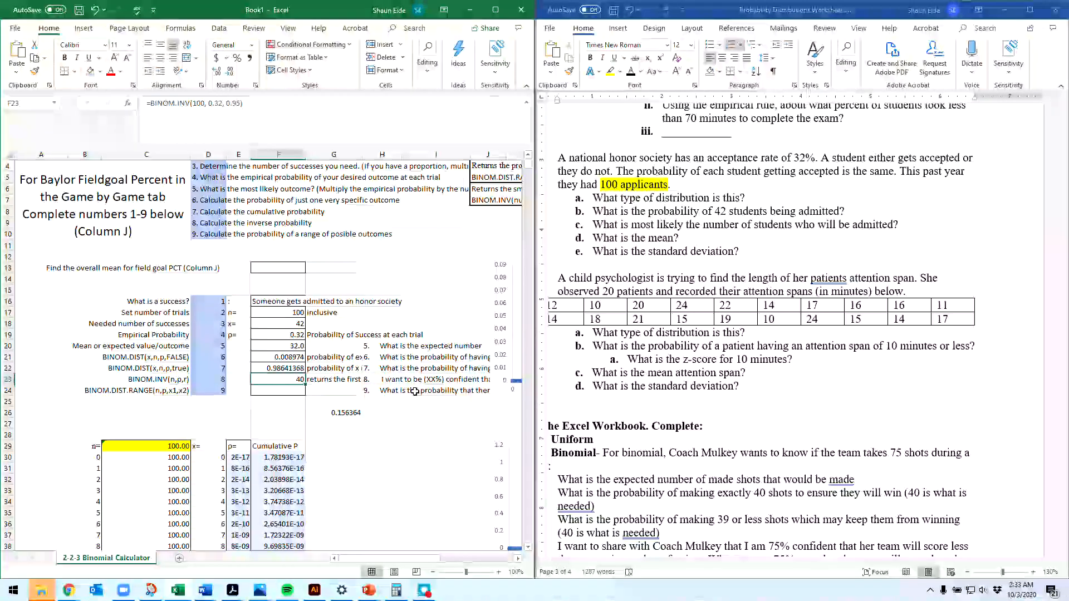
key("Down")
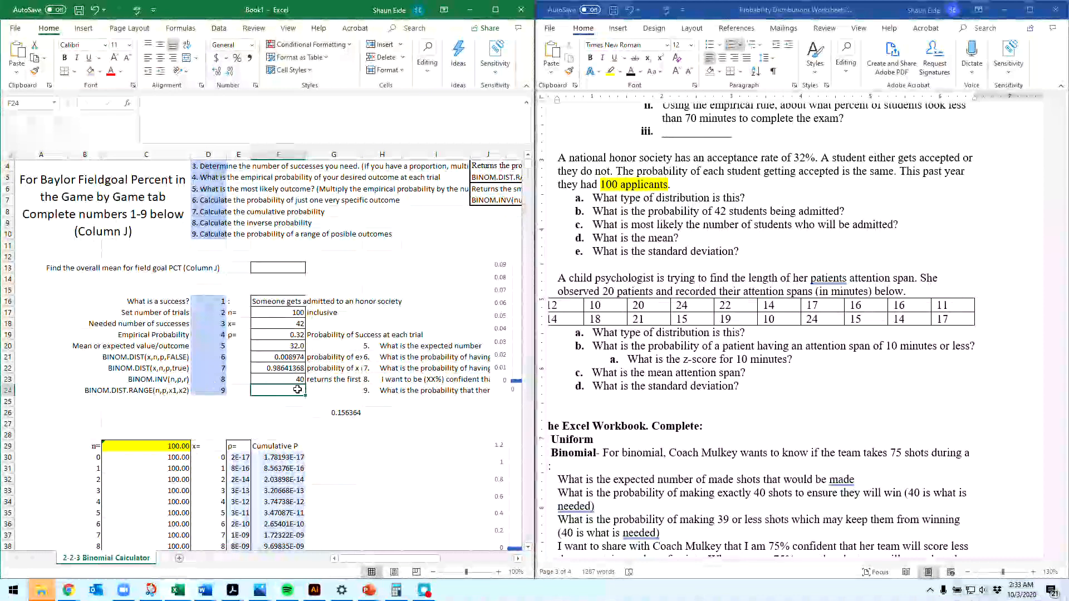
type("binom.")
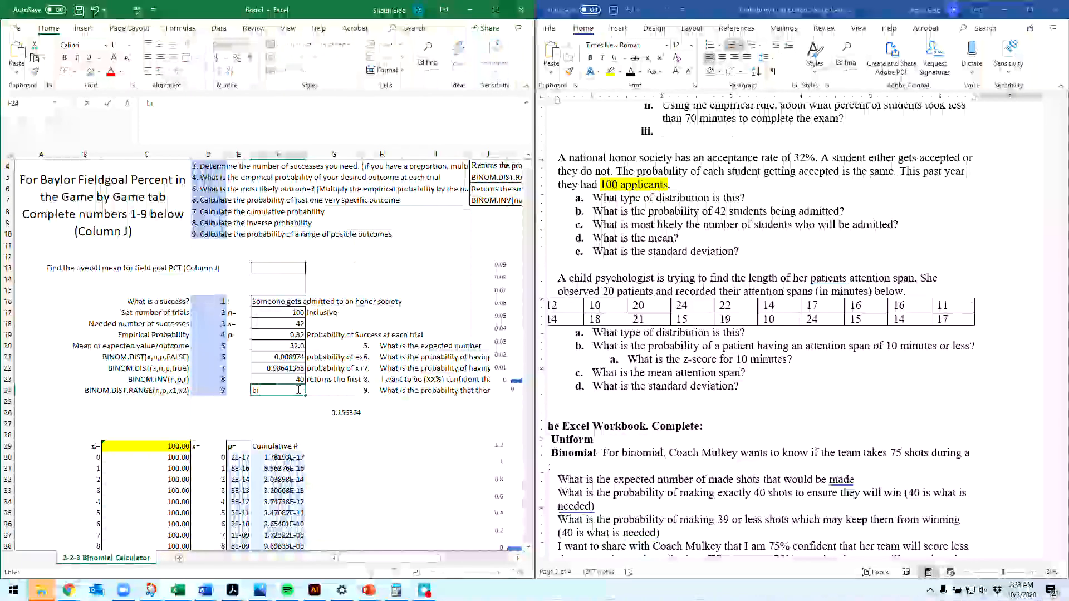
key("BackSpace")
key("BackSpace")
key("BackSpace")
key("BackSpace")
key("BackSpace")
key("BackSpace")
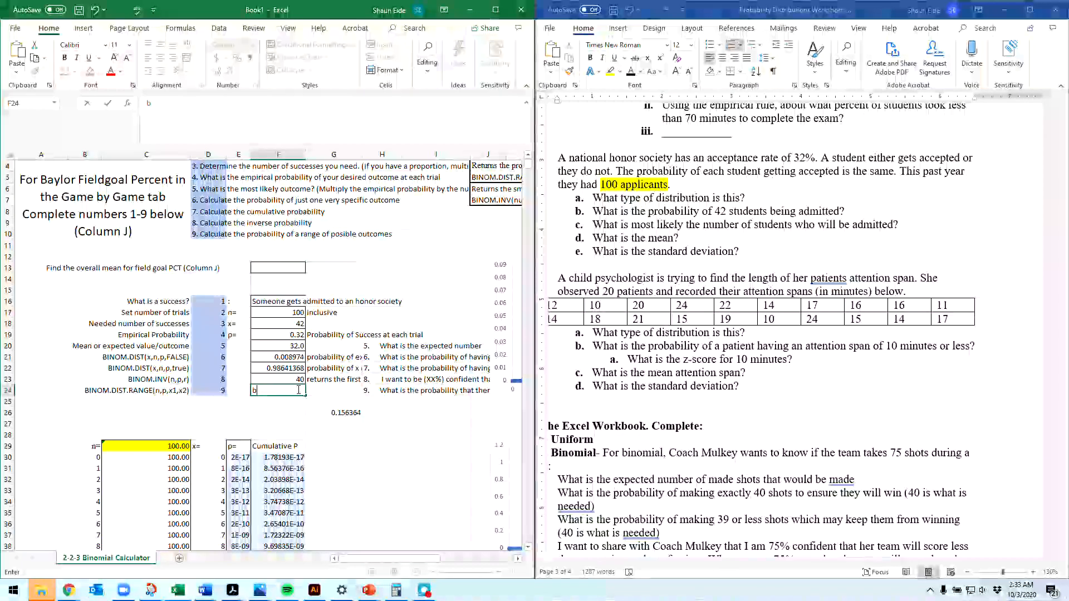
type("=bi")
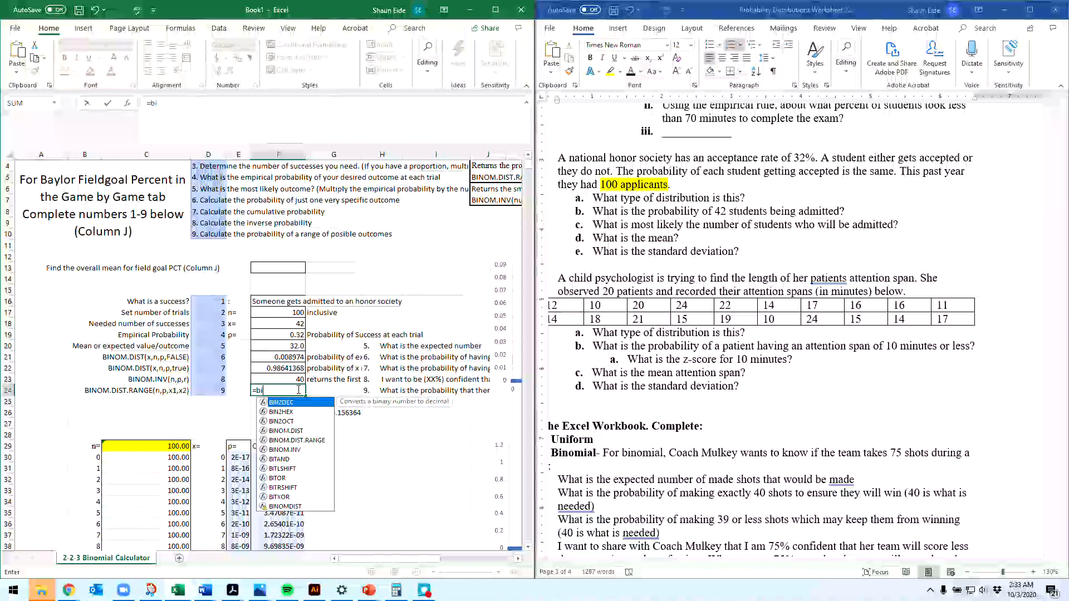
type("nom.dit.")
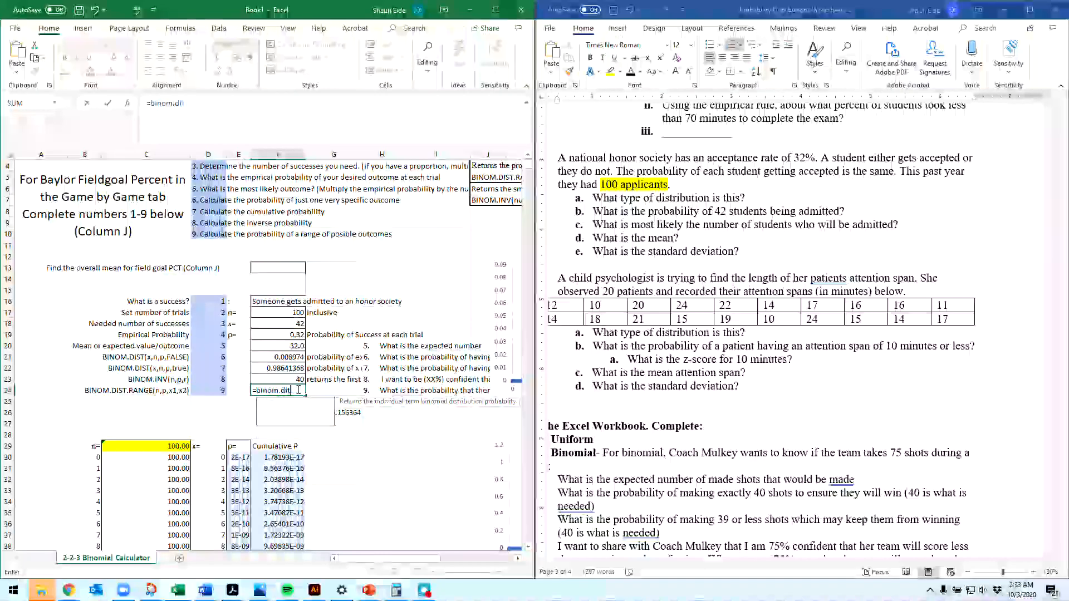
key("BackSpace")
key("BackSpace")
type("st. range")
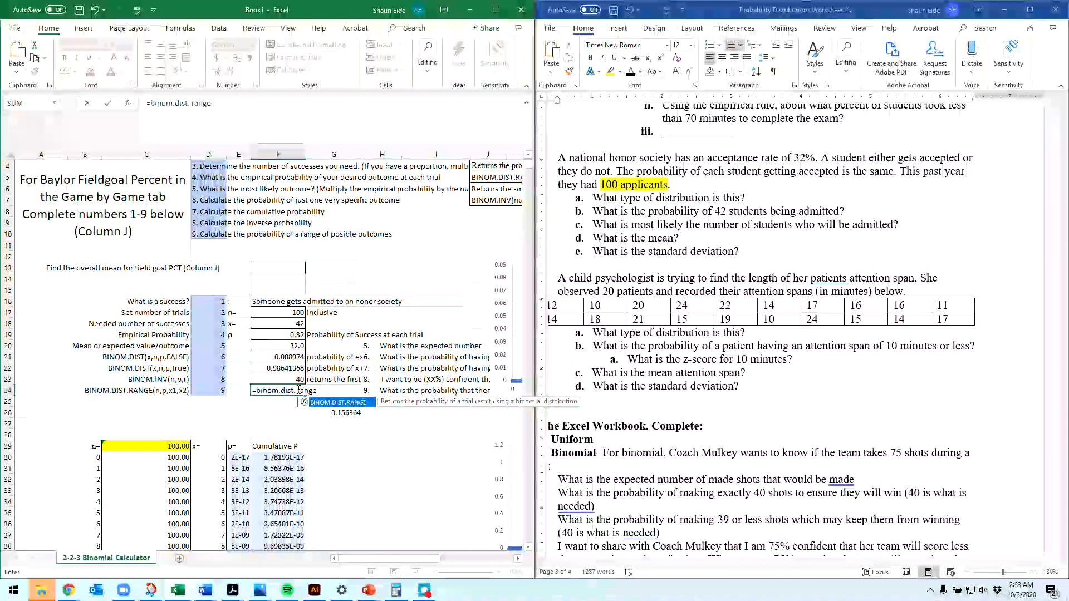
type("(")
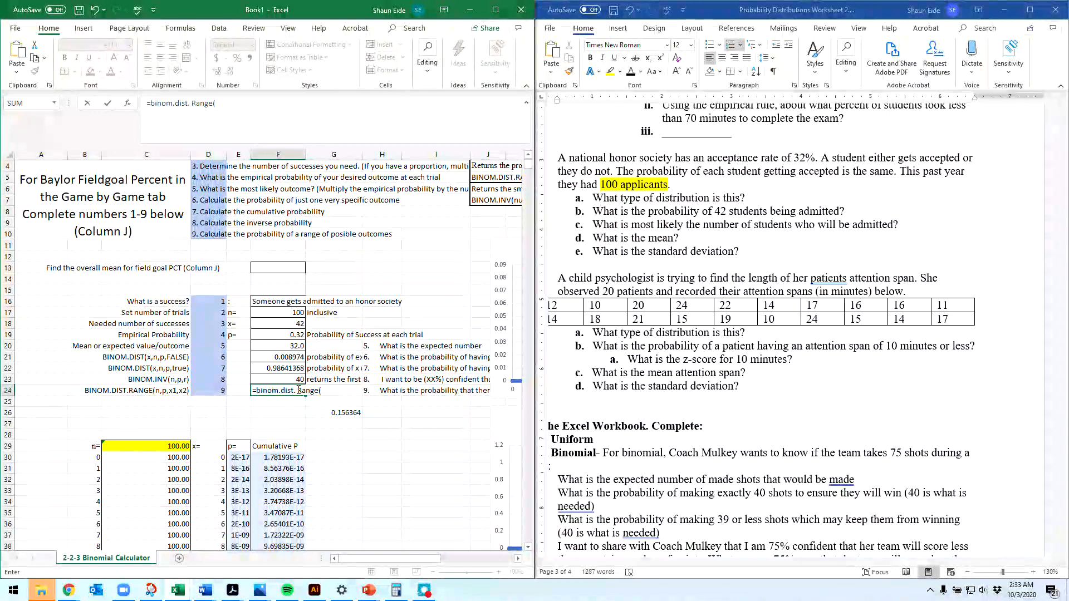
type("100,")
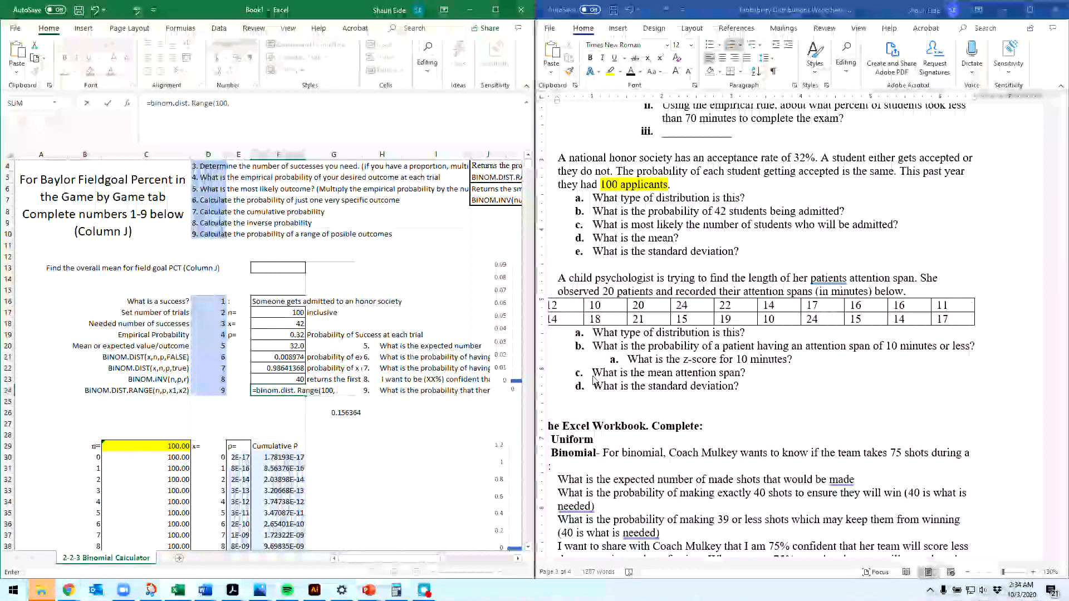
left_click(297, 391)
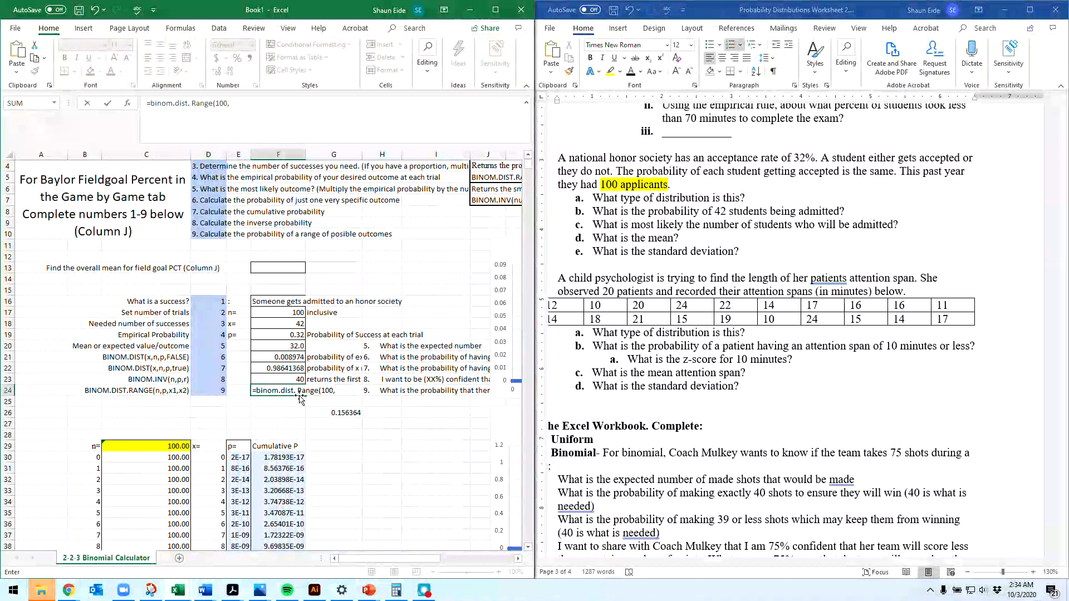
key("BackSpace")
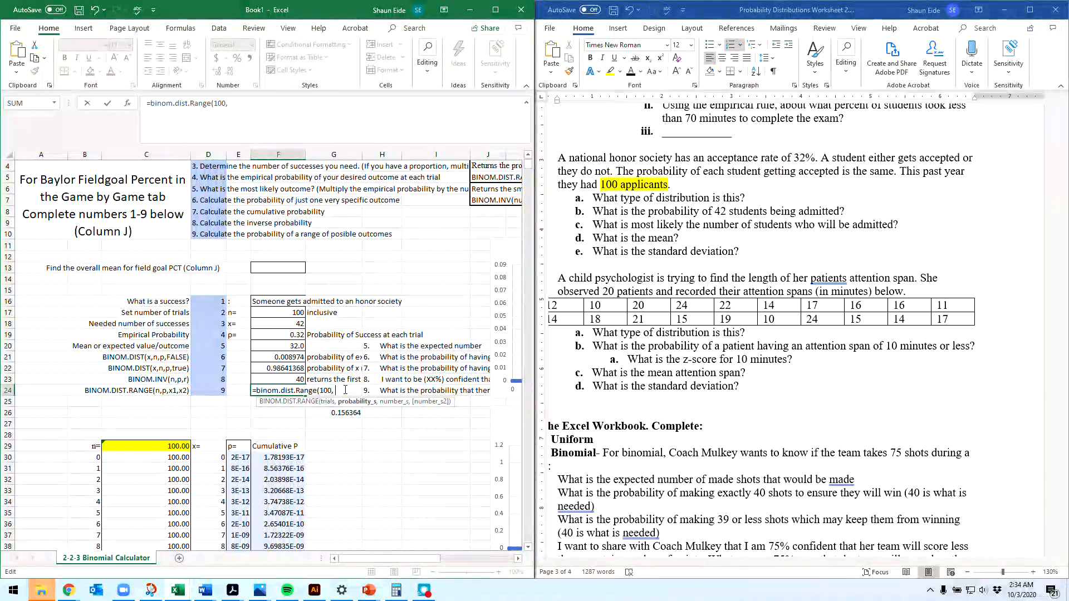
Step: Complete the F24 range formula with a success probability of .32 and success limits of 30 and 40
type(".32,")
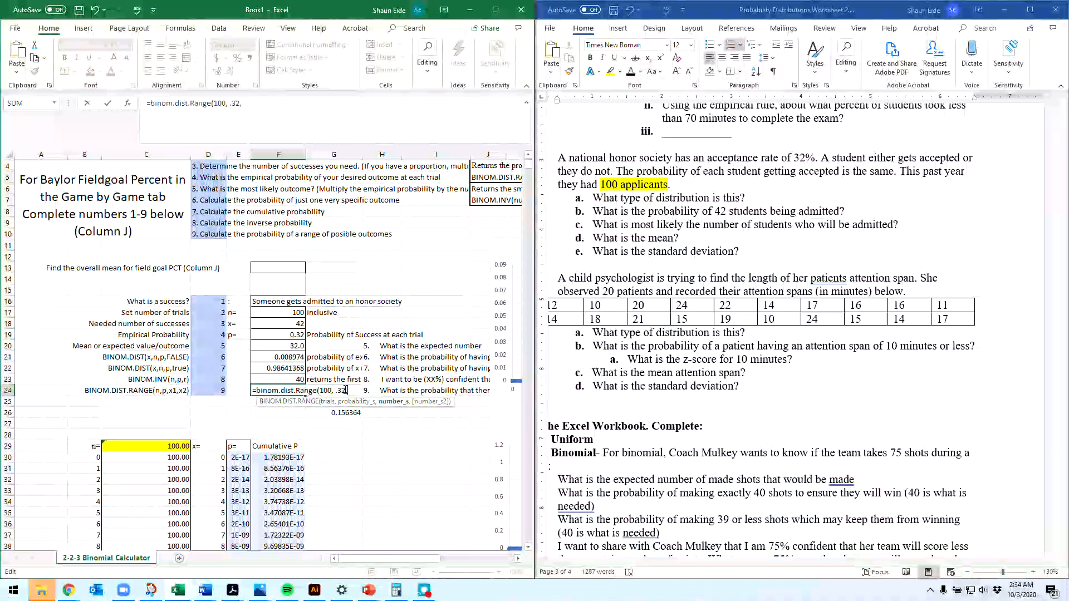
scroll(342, 388, "down", 1)
scroll(339, 386, "down", 4)
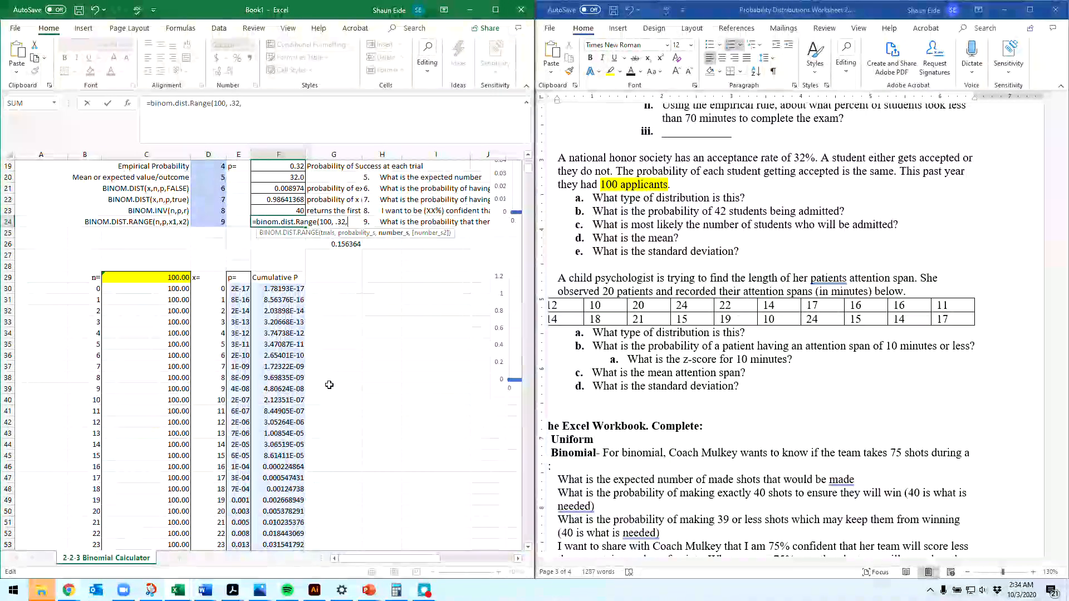
scroll(329, 384, "up", 6)
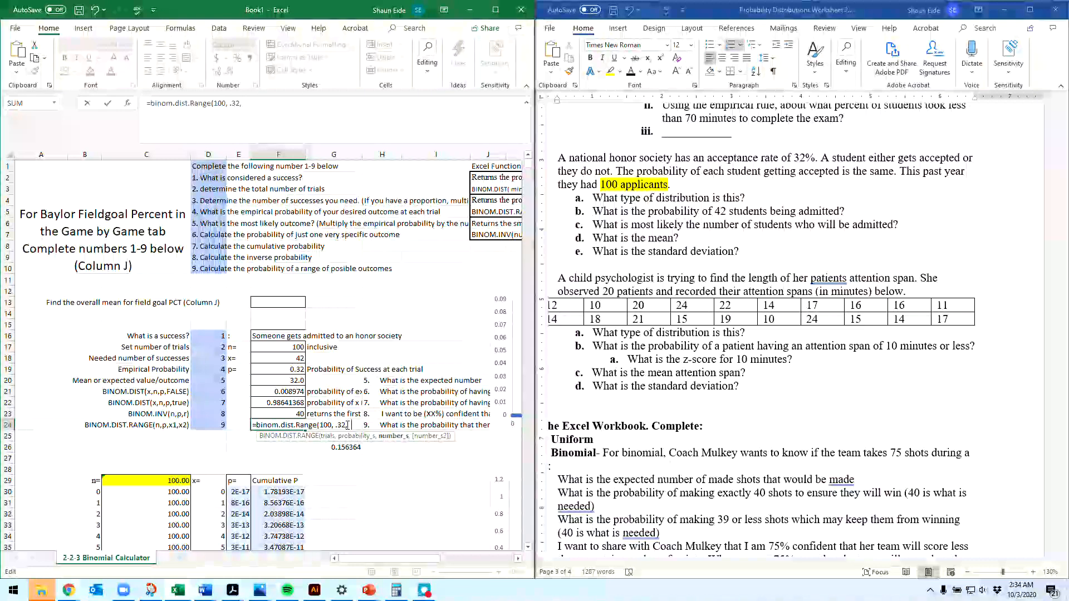
type("30,")
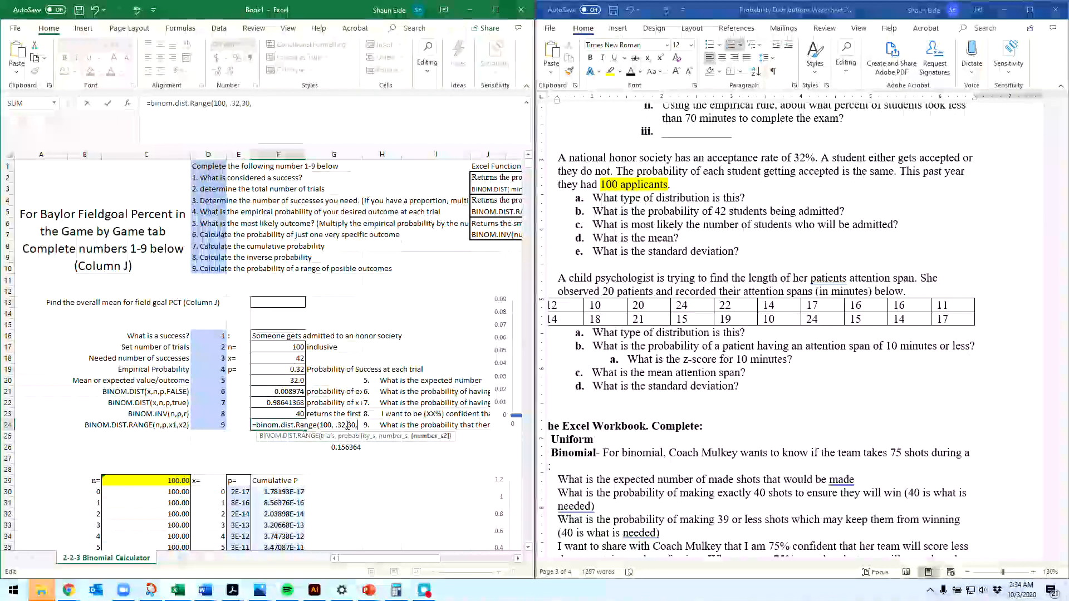
type("40)")
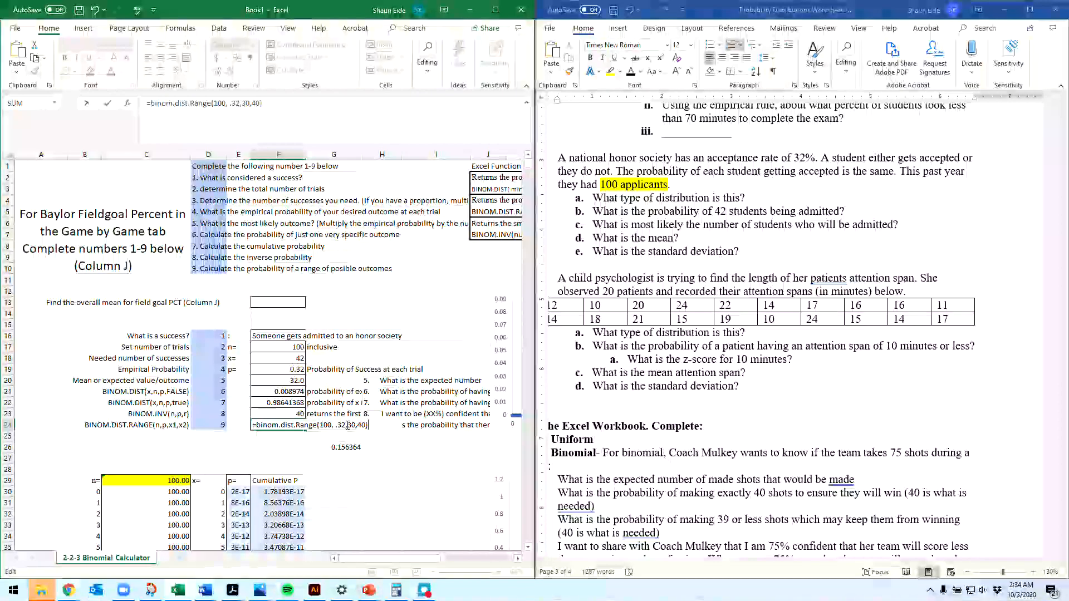
key("Return")
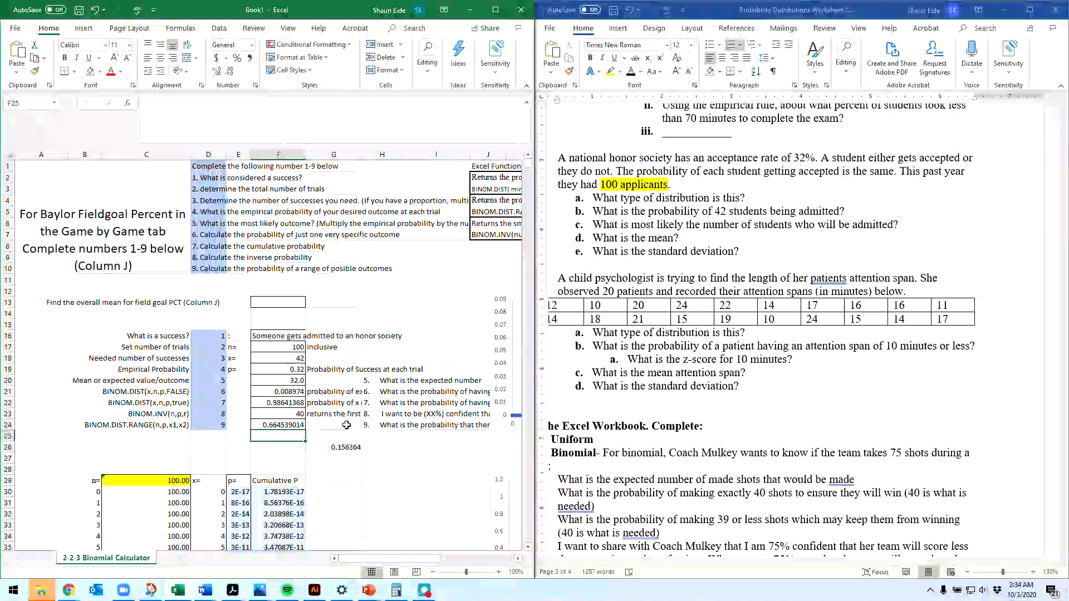
Step: Replace the hard-coded number of trials in F24's range formula with a reference to F17
left_click(298, 358)
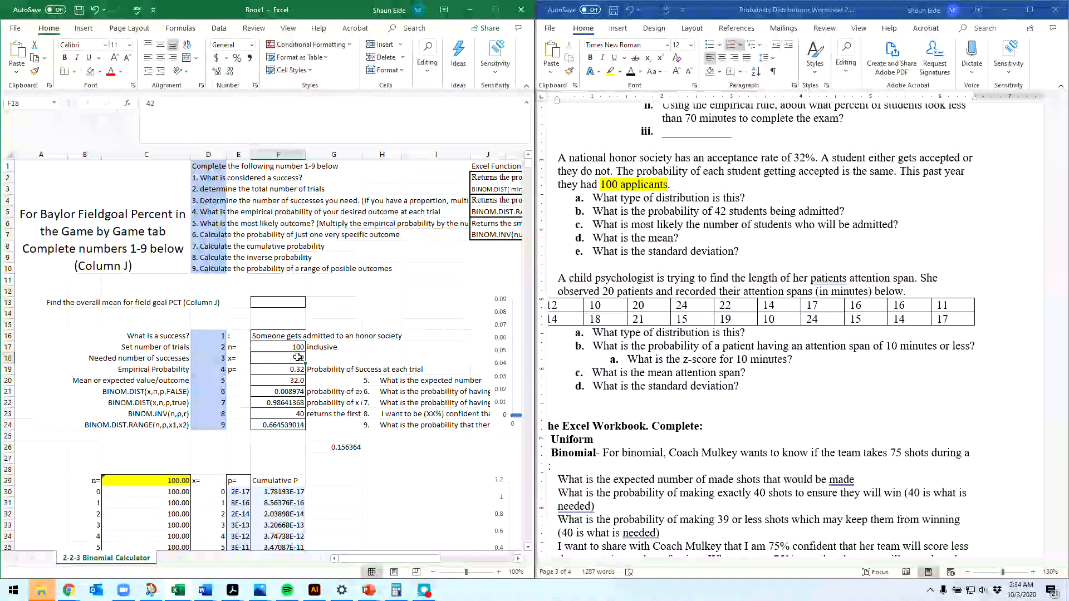
left_click(295, 424)
left_click(237, 103)
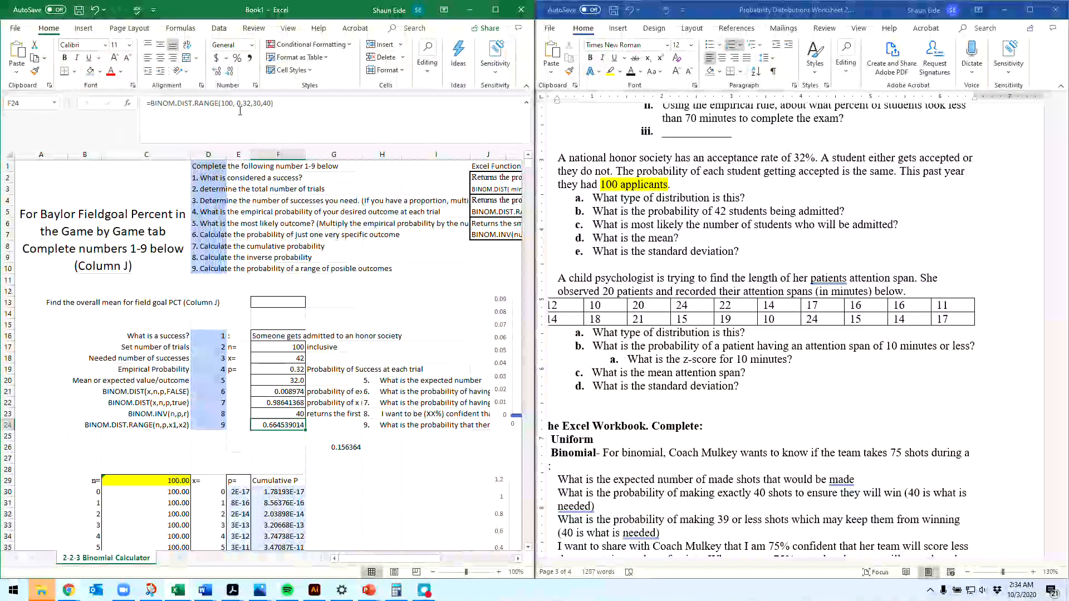
key("Left")
key("BackSpace")
key("BackSpace")
key("BackSpace")
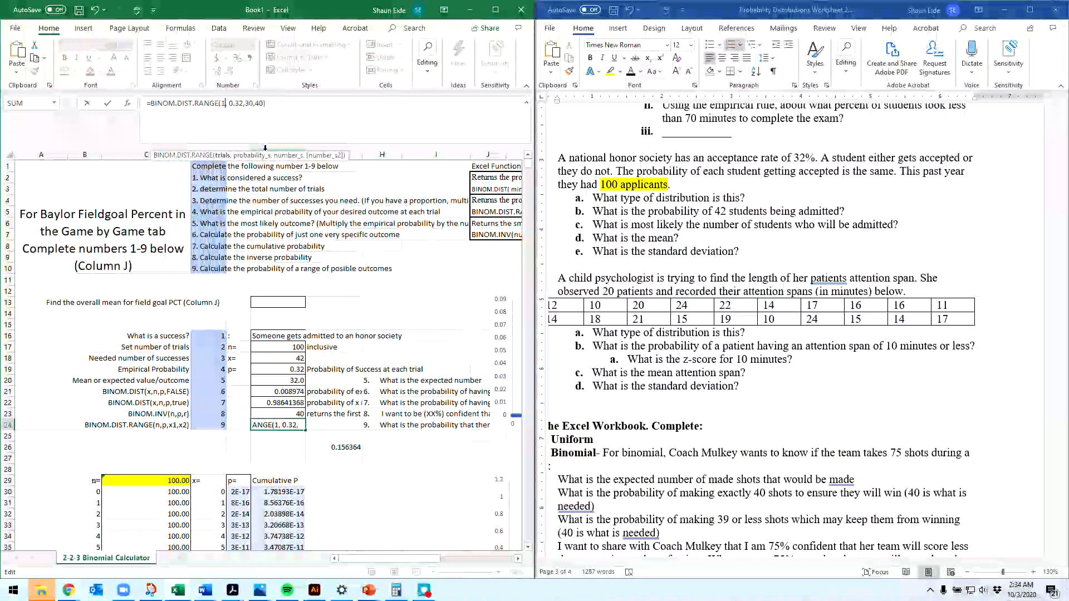
left_click(293, 347)
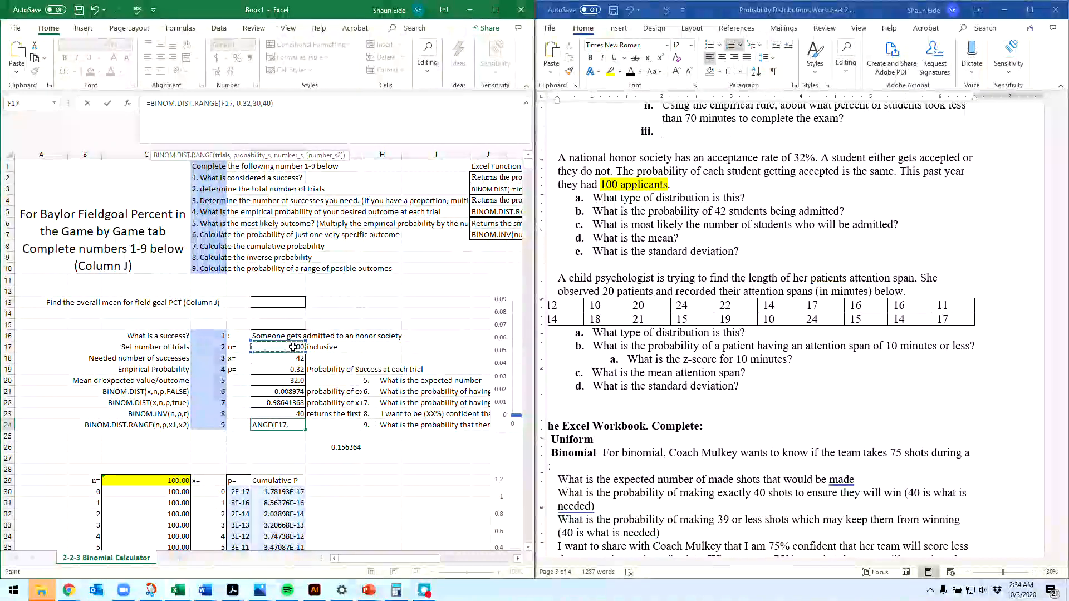
Step: Replace the hard-coded probability in F24 with a reference to F19, giving =BINOM.DIST.RANGE(F17,F19,30,40)
left_click(251, 103)
key("BackSpace")
key("BackSpace")
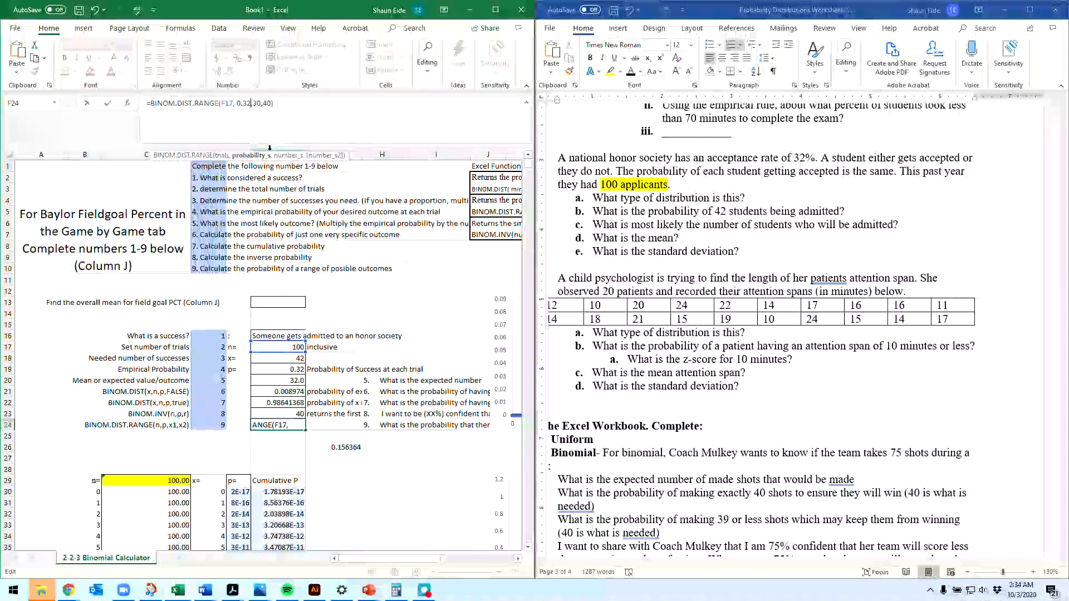
key("BackSpace")
key("BackSpace")
key("BackSpace")
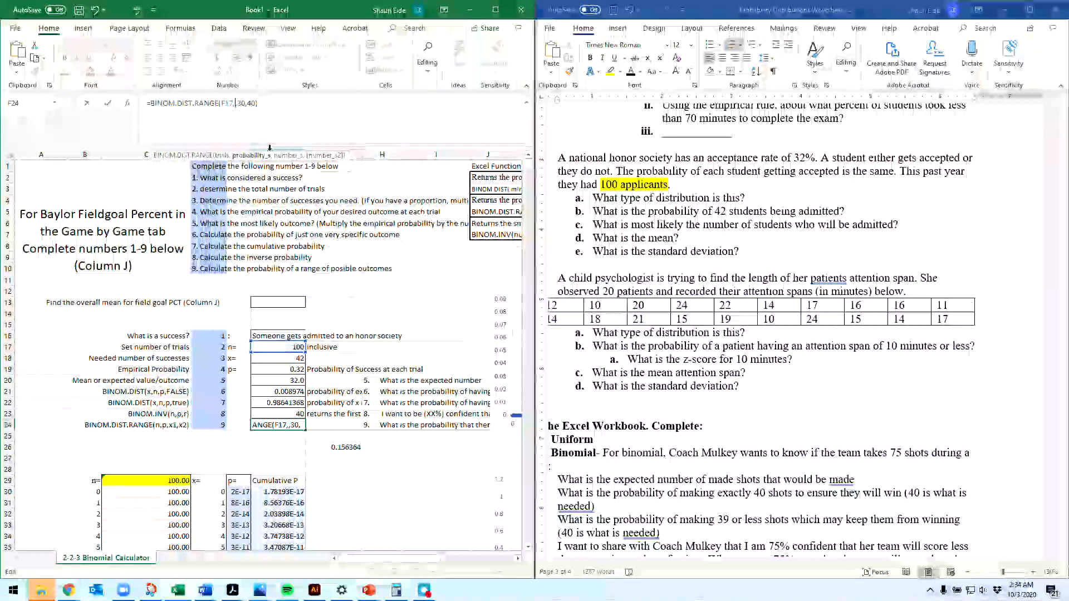
left_click(297, 370)
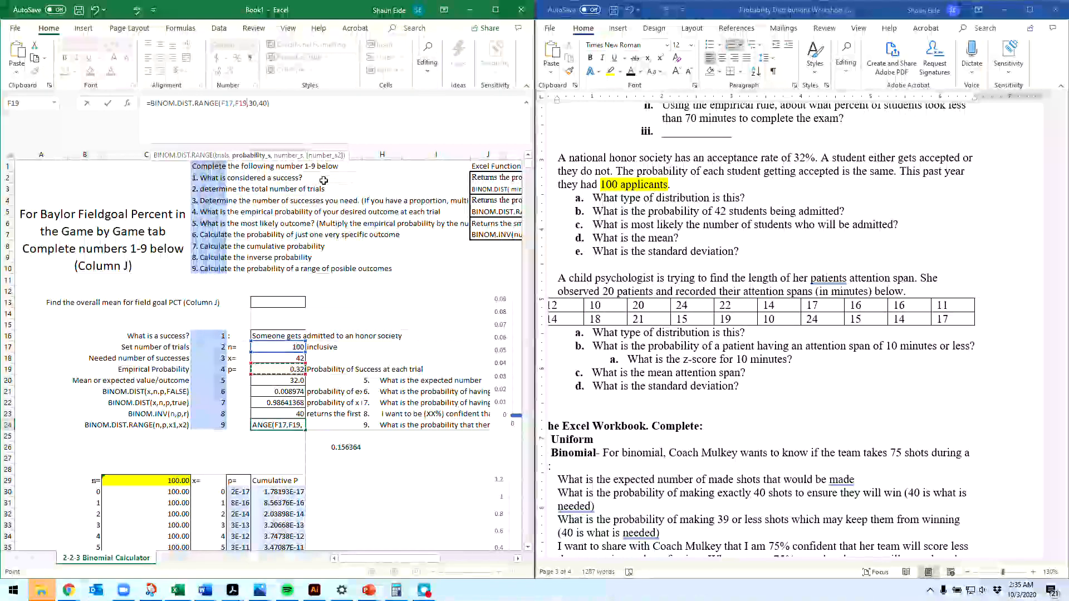
key("Return")
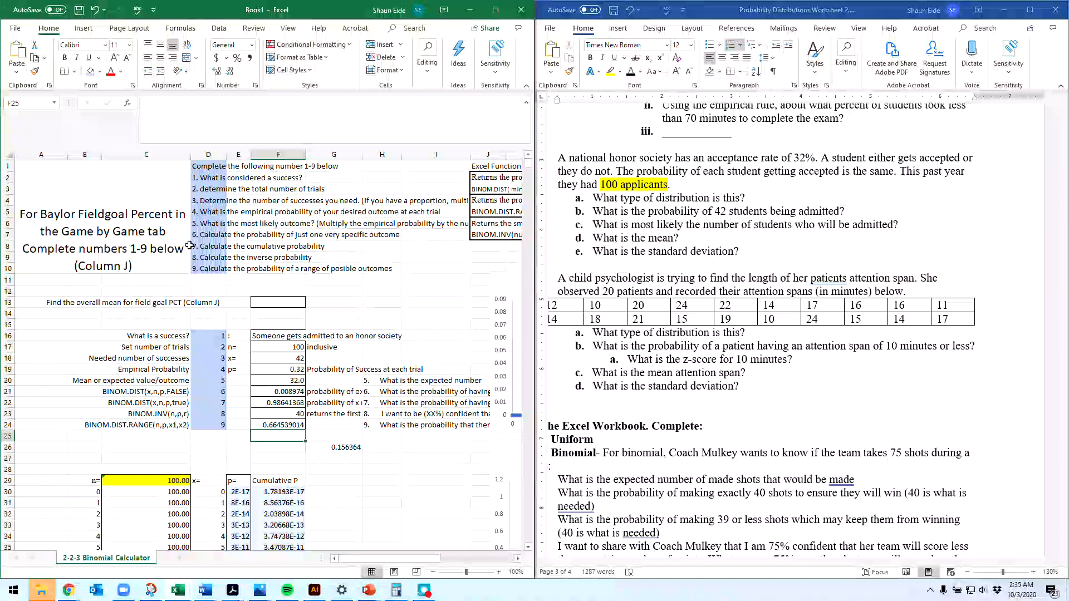
Step: Maximize the Book1 workbook window to show the function notes and binomial charts
left_click(495, 10)
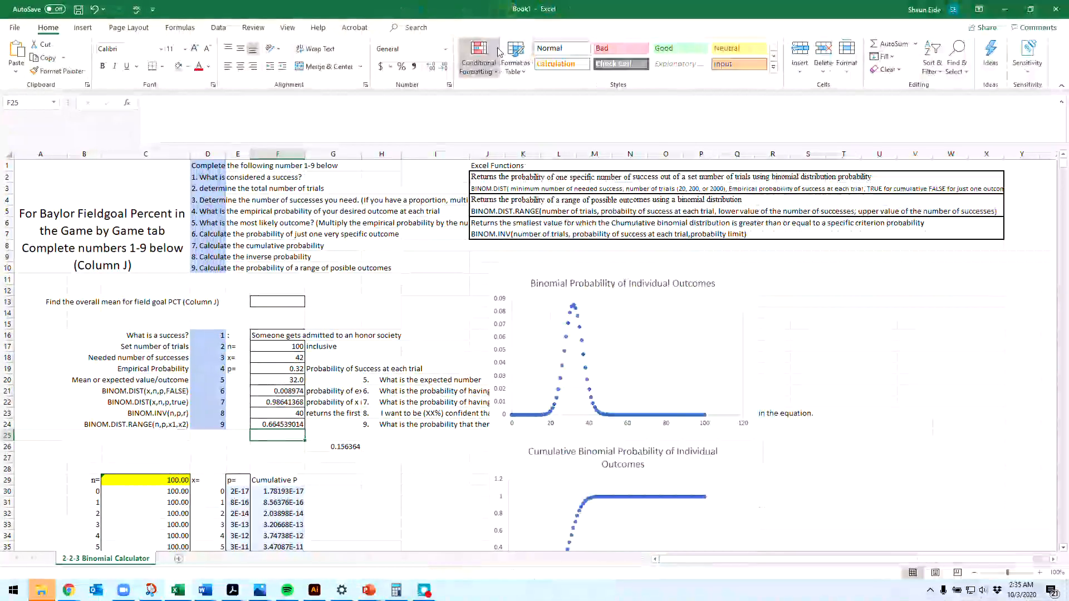